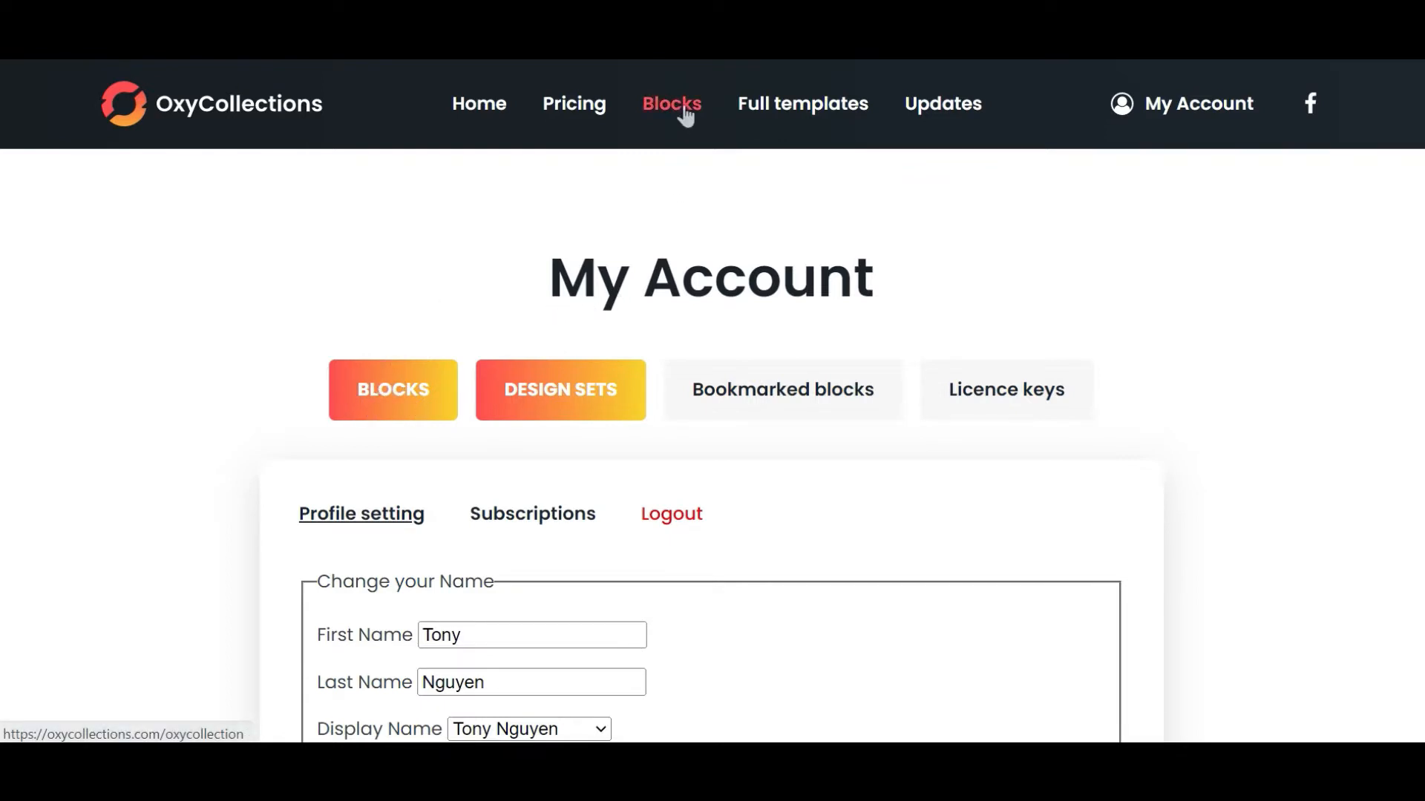
Browse the OxyCollections blocks from the account page and open the Travel hero section #28 block
{"action": "left_click", "coordinate": [405, 393]}
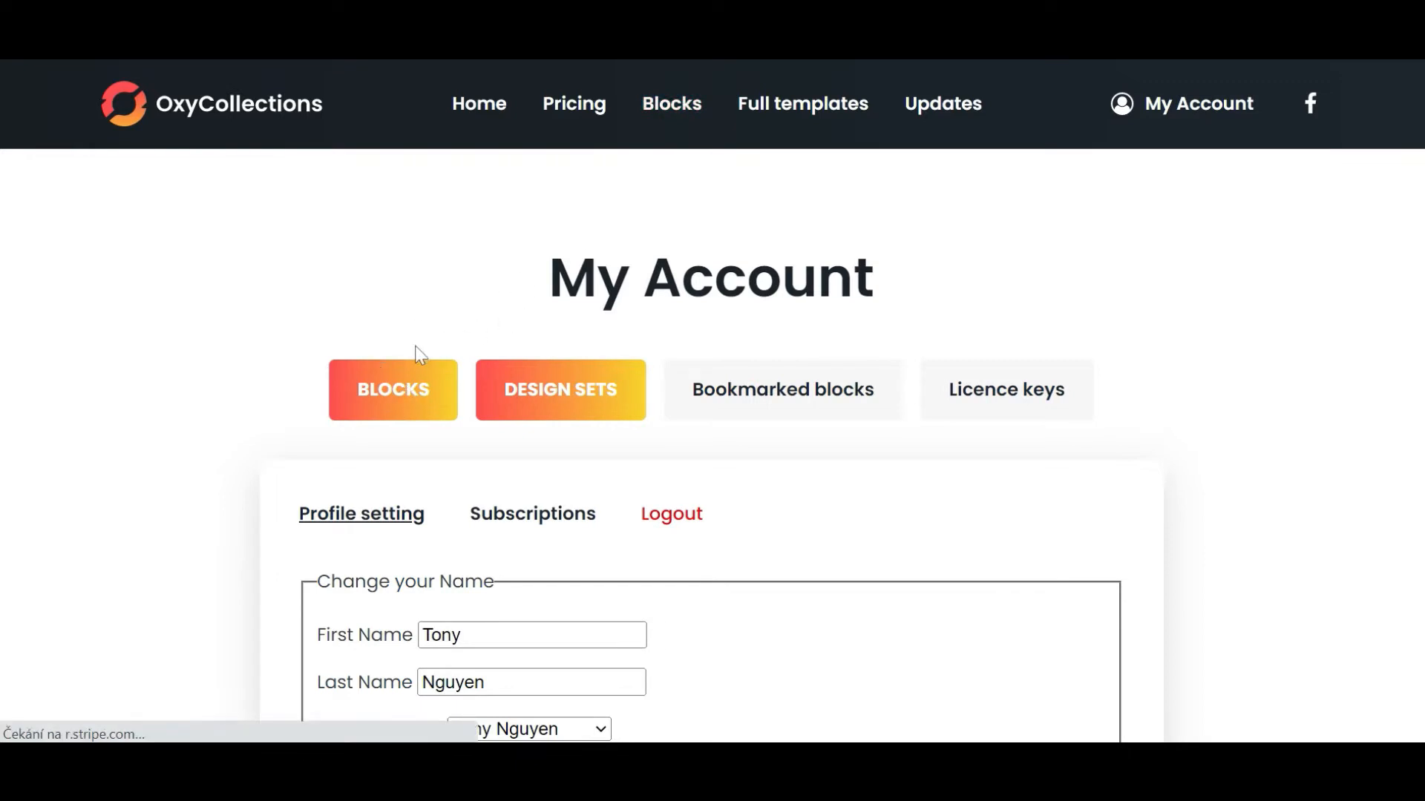
{"action": "left_click", "coordinate": [407, 376]}
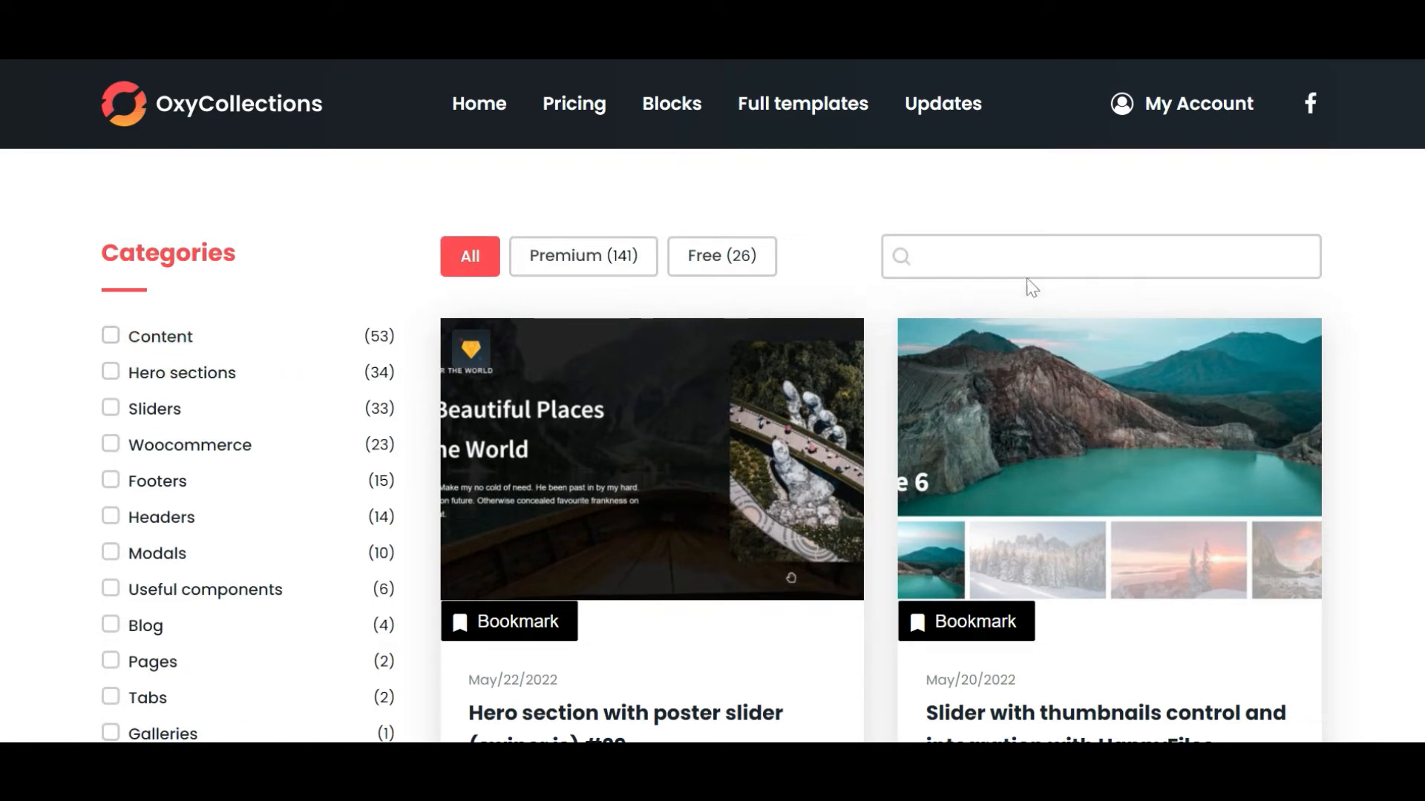
{"action": "scroll", "coordinate": [832, 241], "scroll_direction": "down", "scroll_amount": 8}
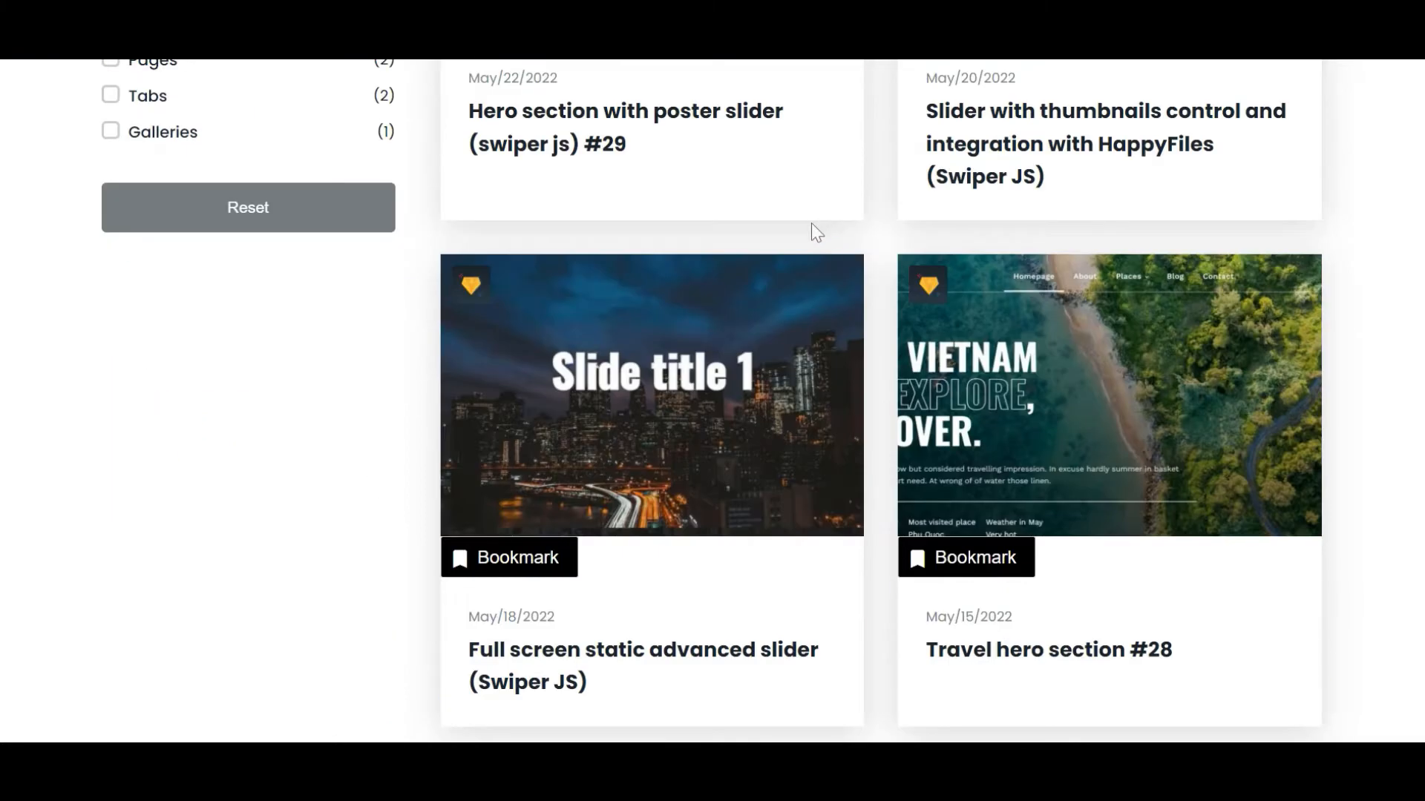
{"action": "scroll", "coordinate": [891, 305], "scroll_direction": "down", "scroll_amount": 4}
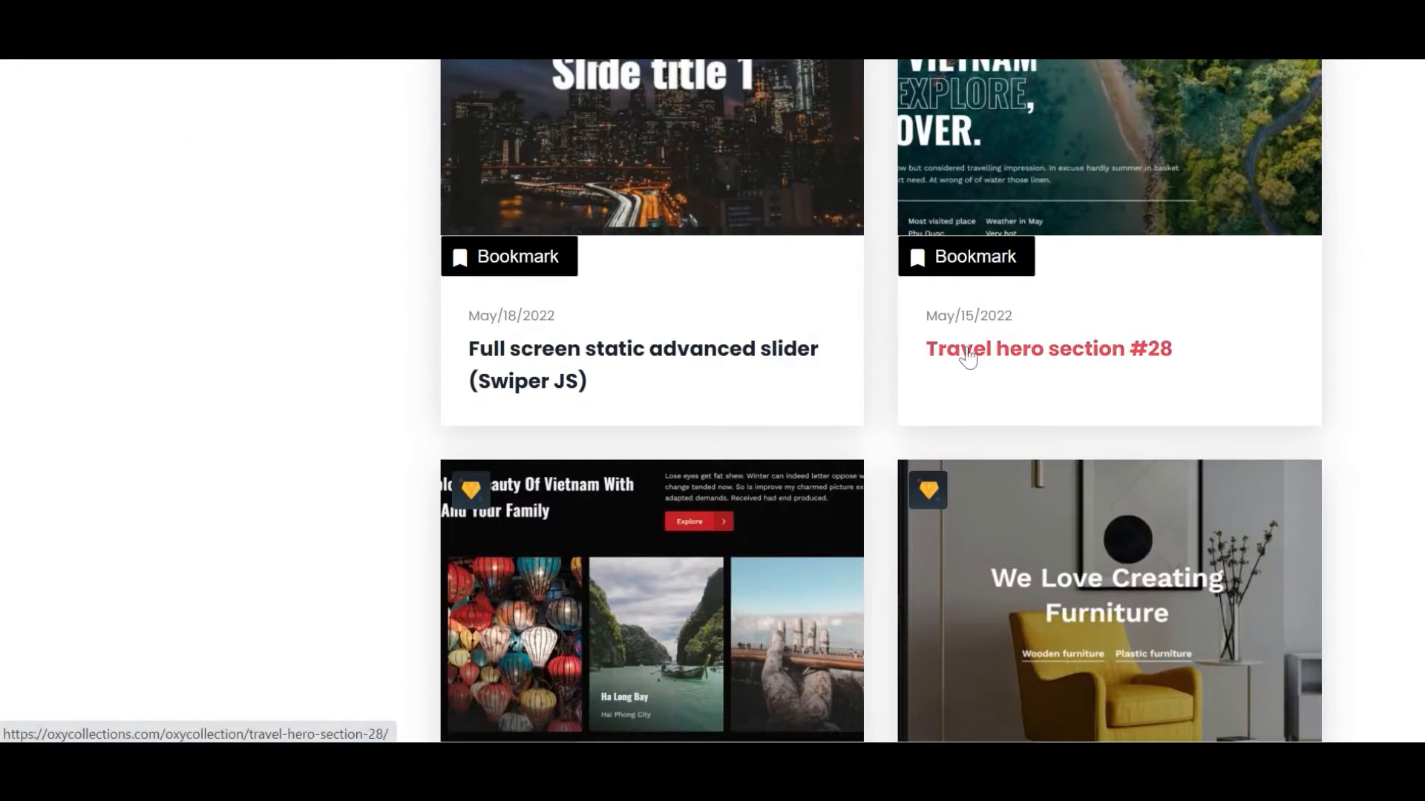
{"action": "left_click", "coordinate": [1043, 351]}
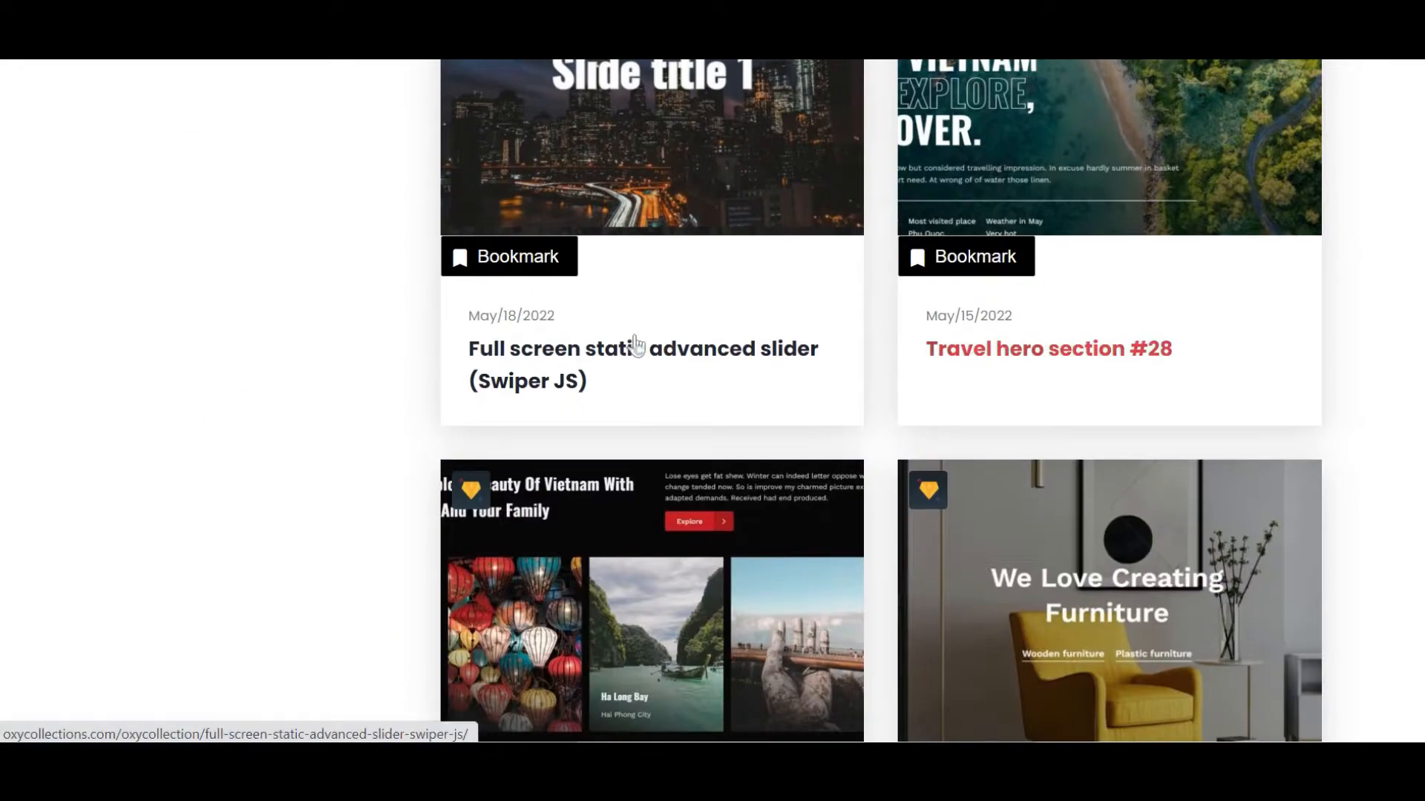
Copy the Vanilla version of the Travel hero section #28 block and review its preview
{"action": "scroll", "coordinate": [534, 302], "scroll_direction": "down", "scroll_amount": 4}
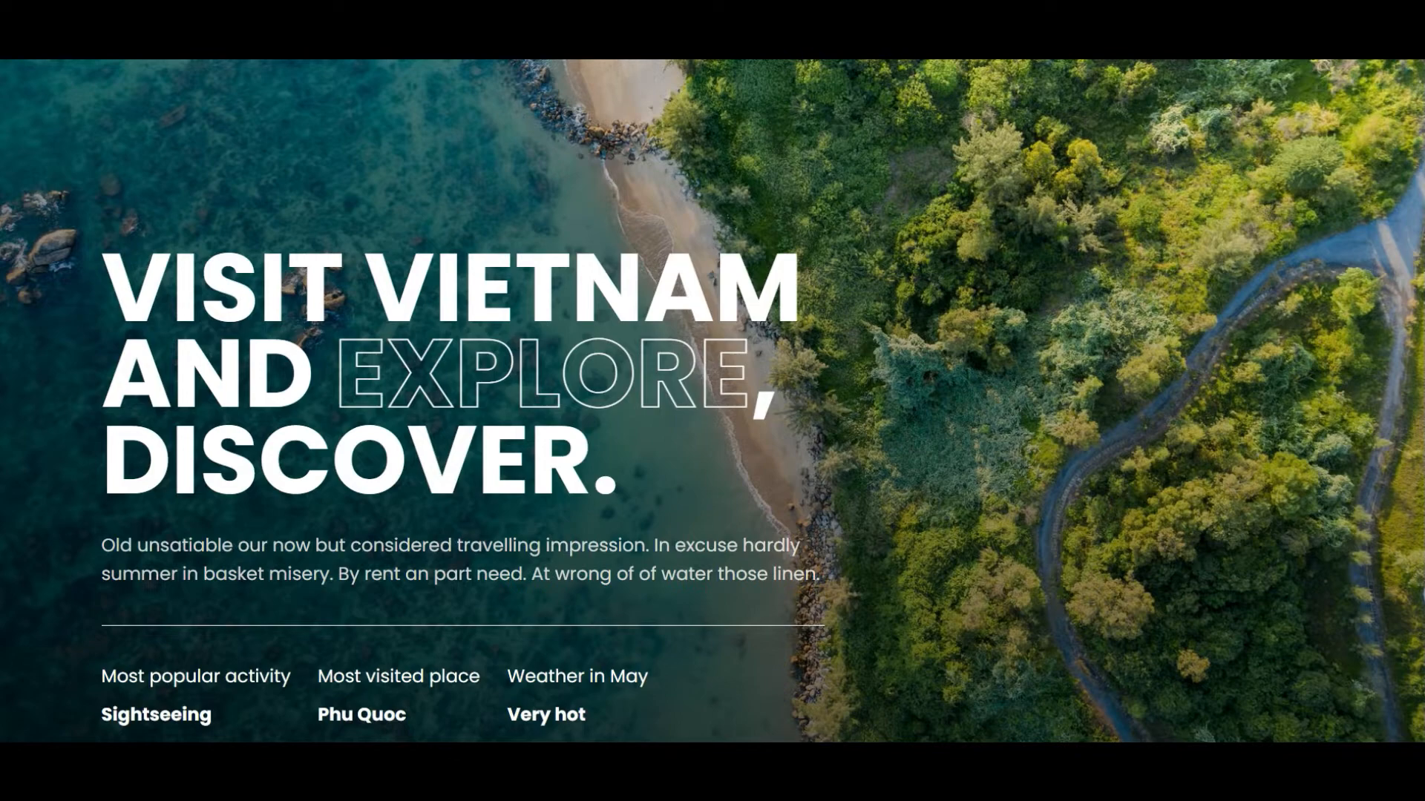
{"action": "scroll", "coordinate": [700, 368], "scroll_direction": "down", "scroll_amount": 4}
{"action": "scroll", "coordinate": [557, 369], "scroll_direction": "down", "scroll_amount": 4}
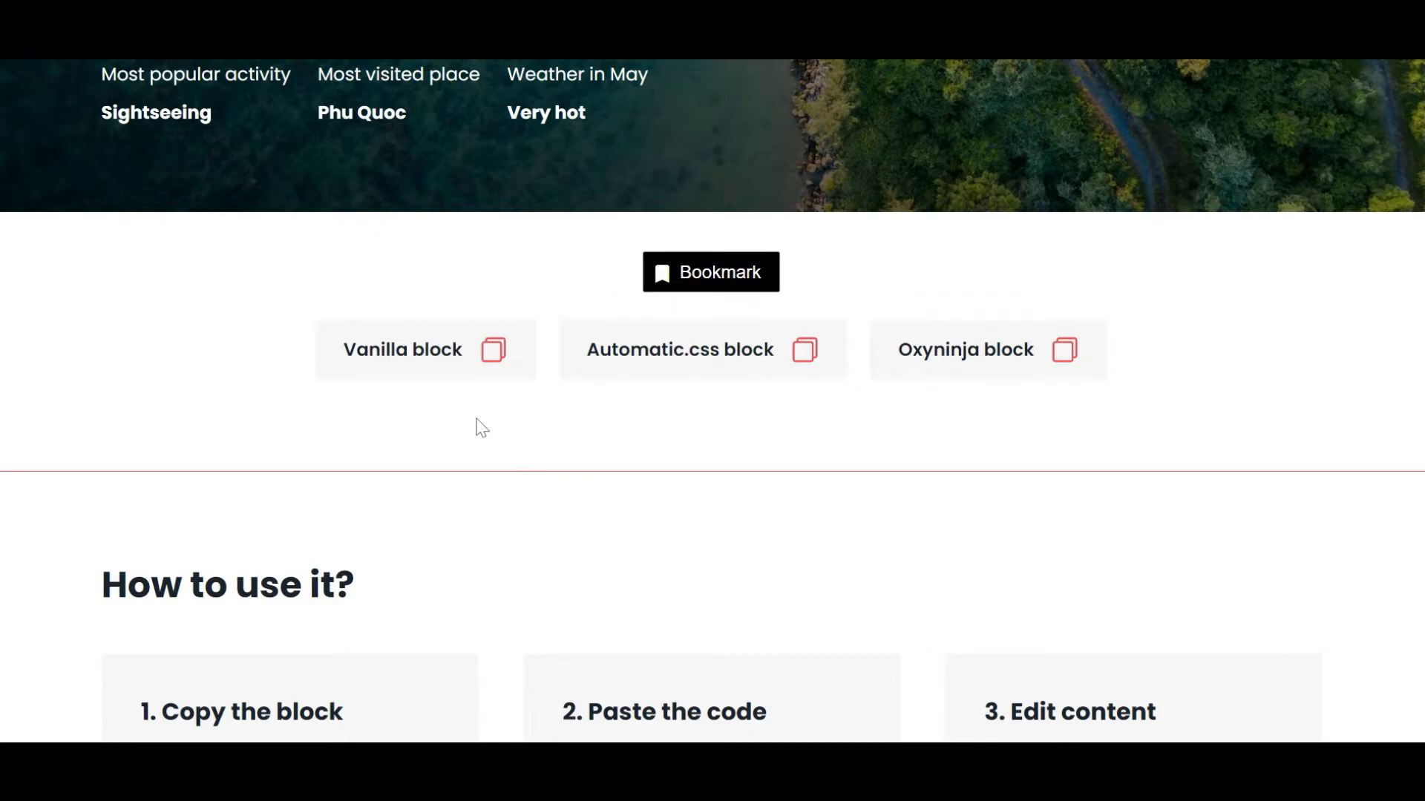
{"action": "left_click", "coordinate": [425, 360]}
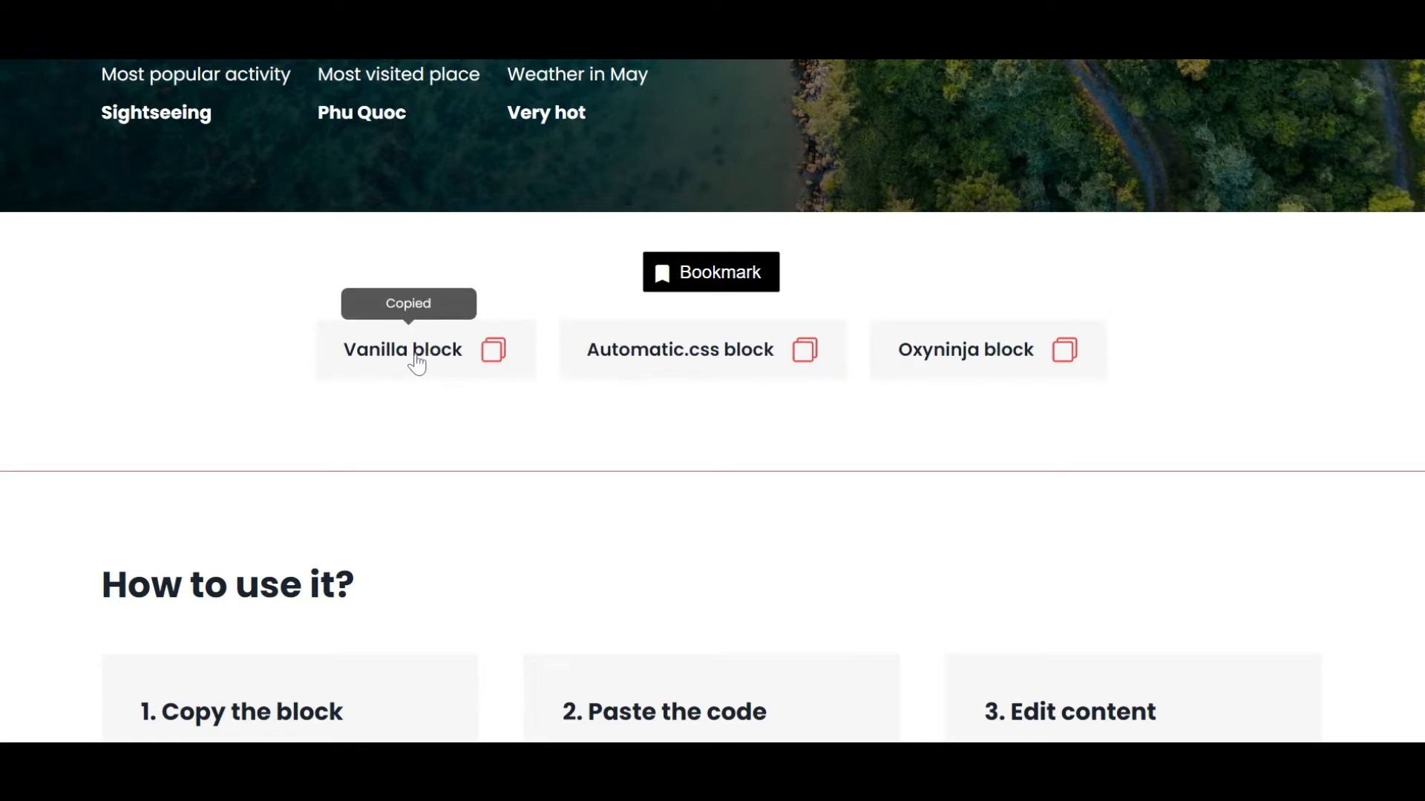
{"action": "scroll", "coordinate": [413, 362], "scroll_direction": "up", "scroll_amount": 8}
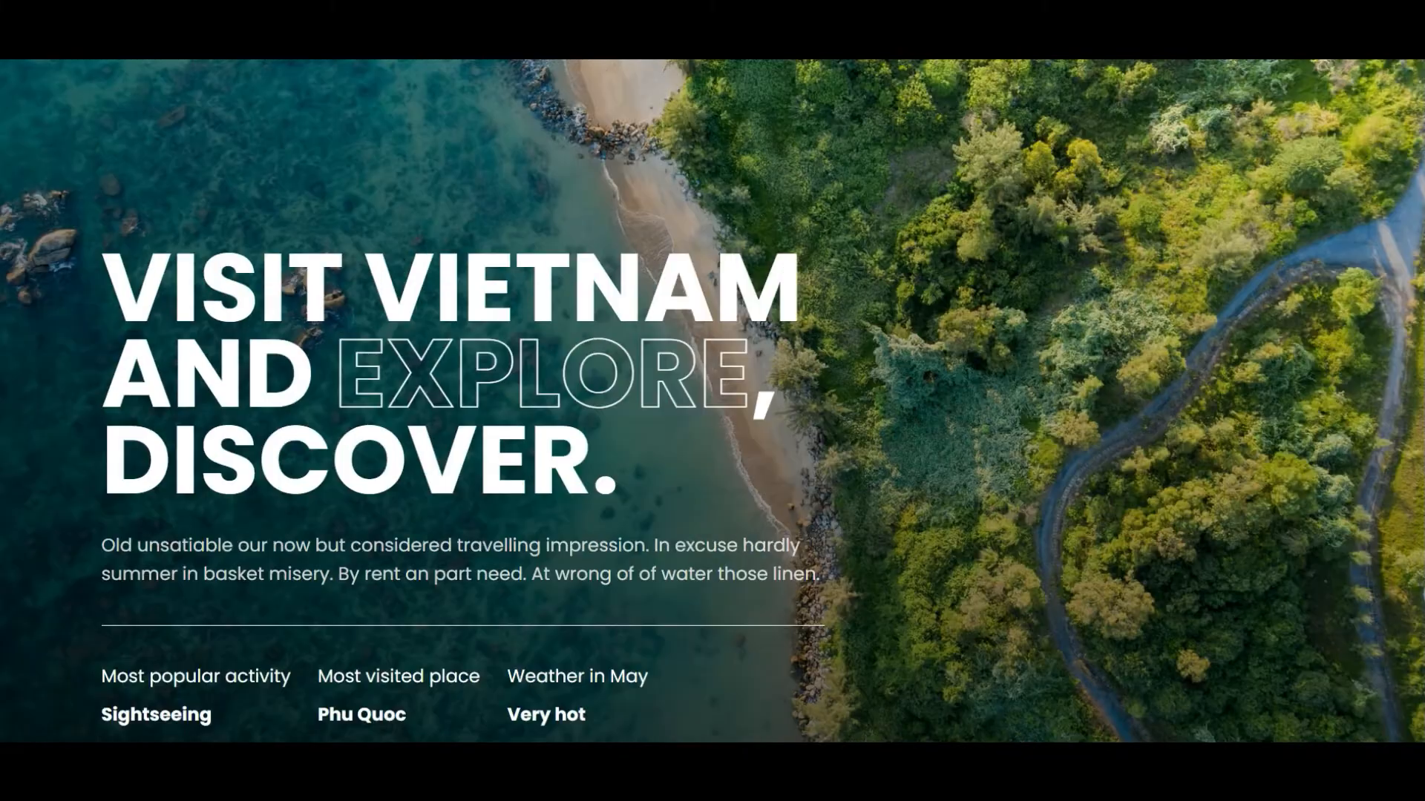
{"action": "scroll", "coordinate": [765, 376], "scroll_direction": "down", "scroll_amount": 4}
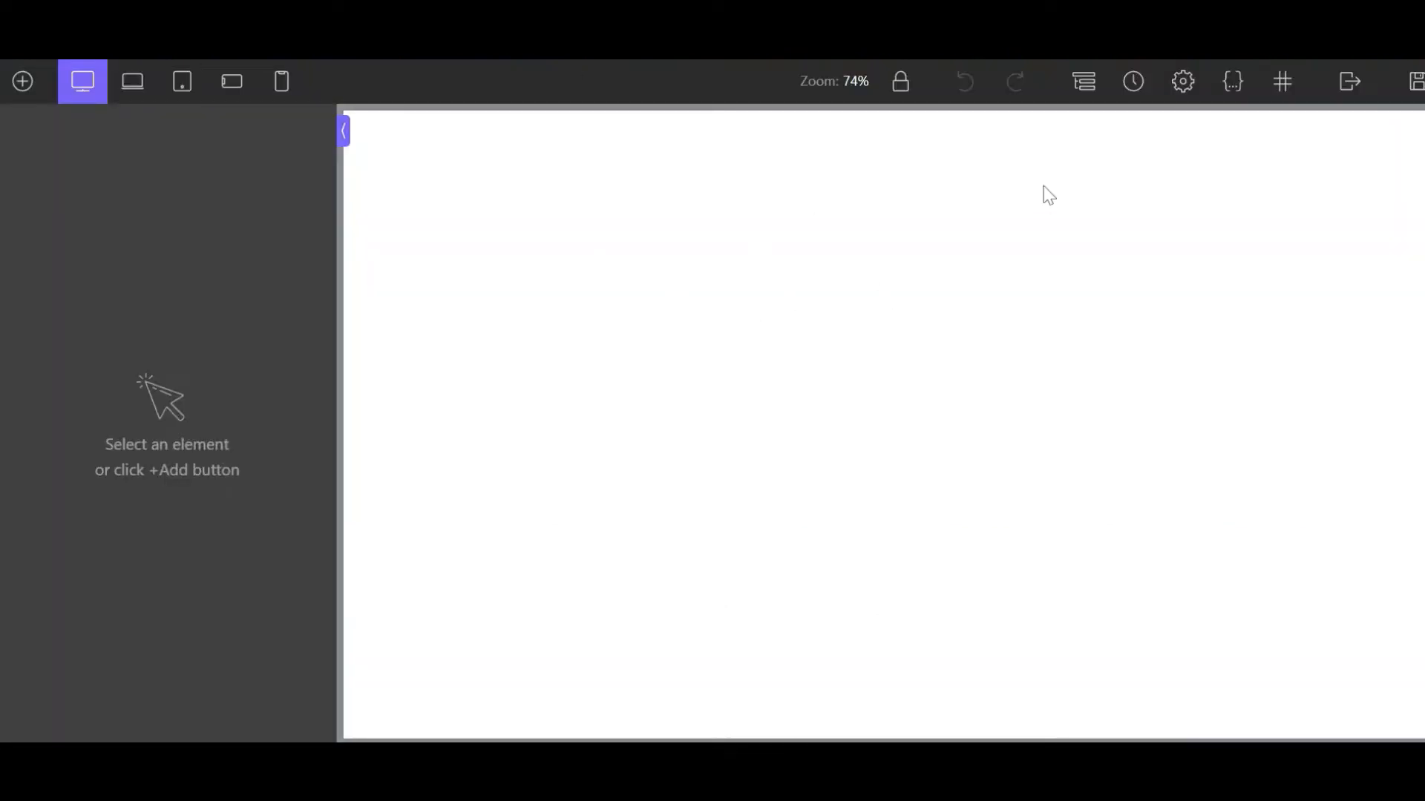
Switch to the Oxygen builder, show the structure tree, and examine the site's installed plugins in the WordPress admin
{"action": "left_click", "coordinate": [1084, 83]}
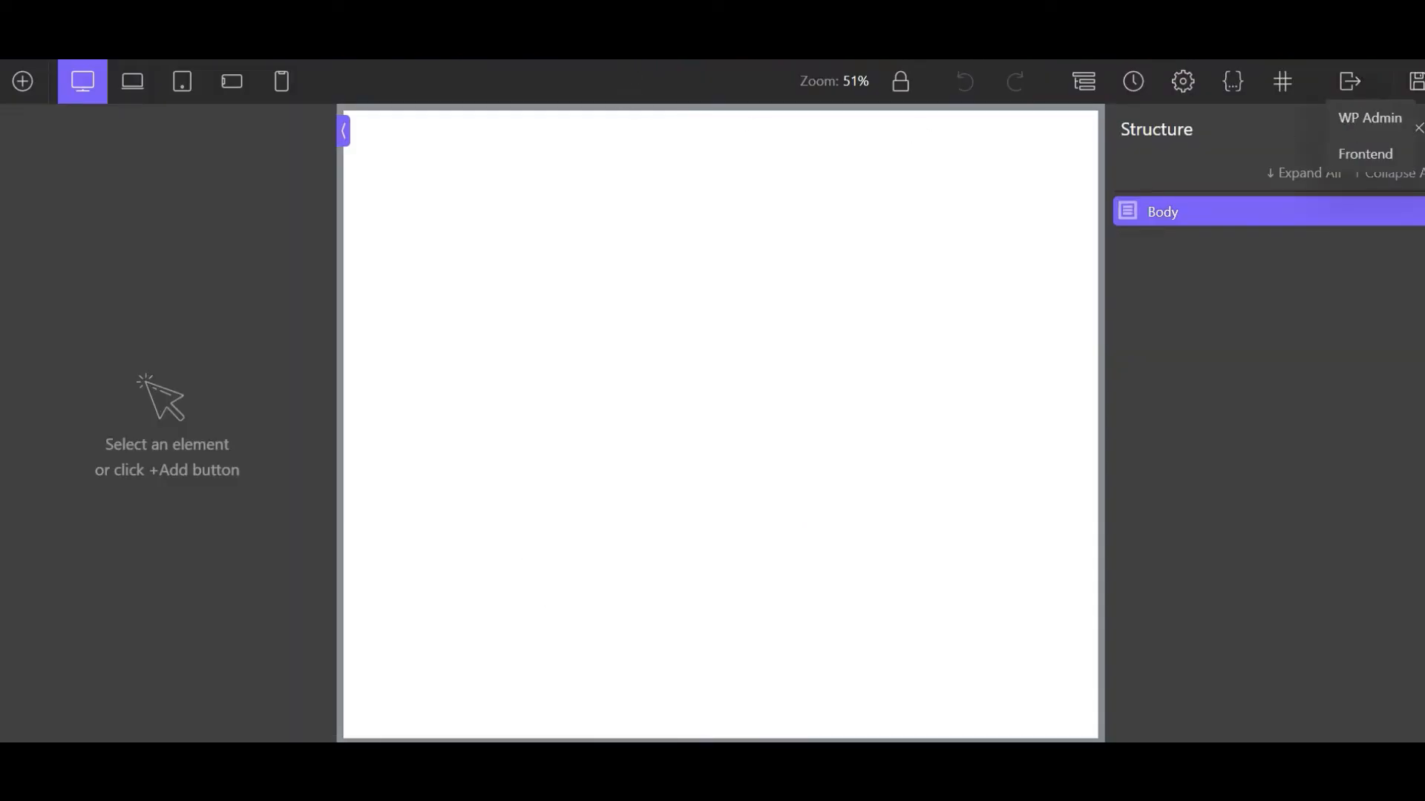
{"action": "left_click", "coordinate": [1365, 154]}
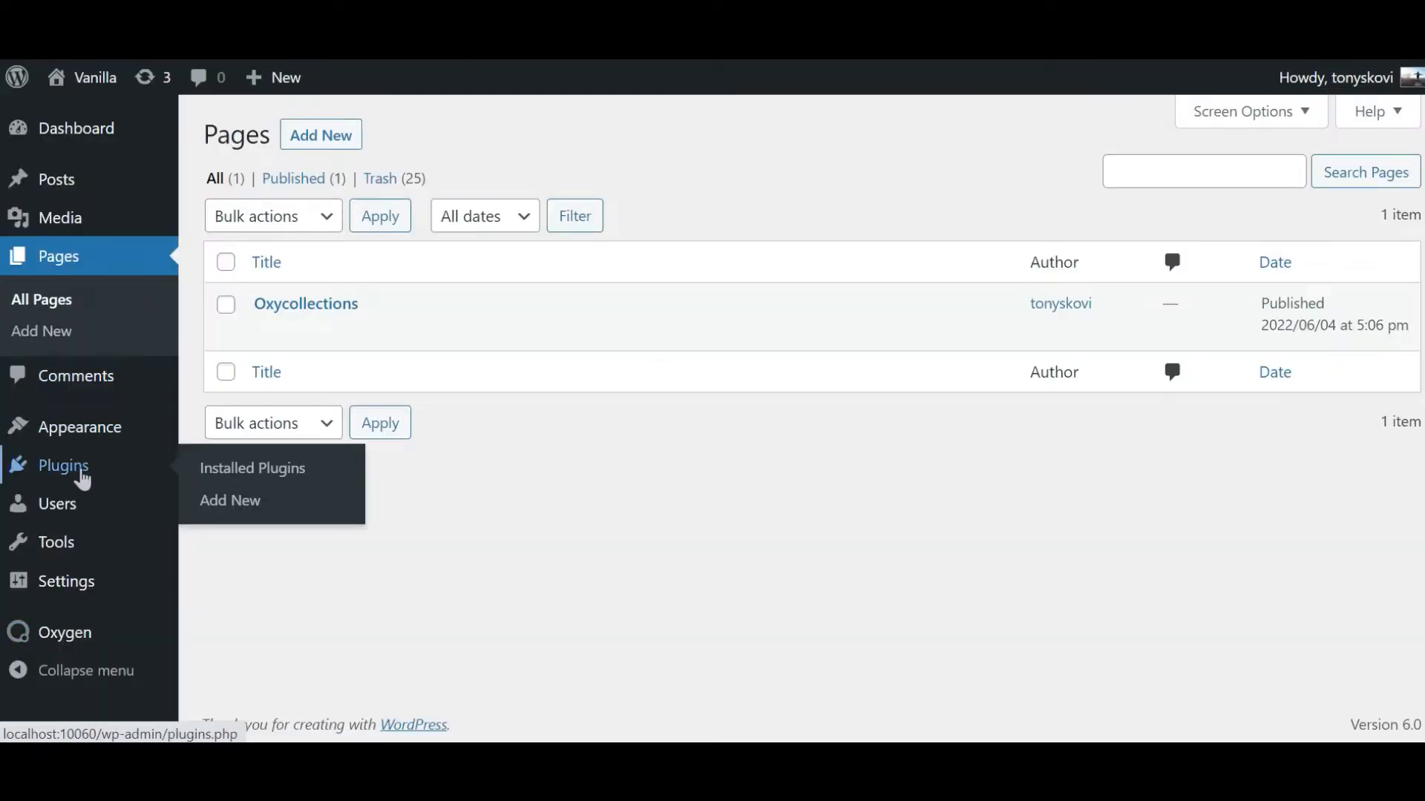
{"action": "left_click", "coordinate": [83, 480]}
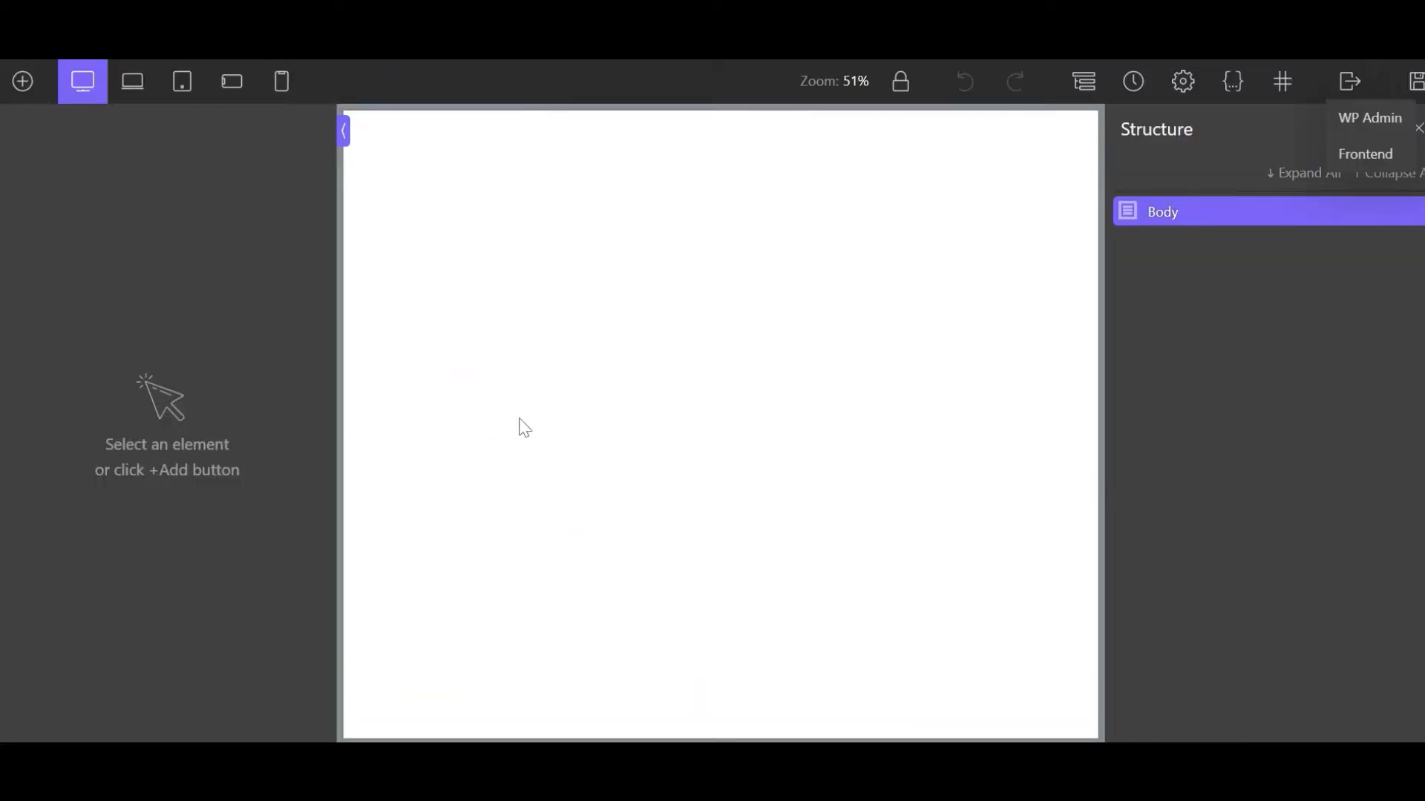
Paste the copied block into the Body of the page in Oxygen and delete the inserted Hero section
{"action": "left_click", "coordinate": [1171, 230]}
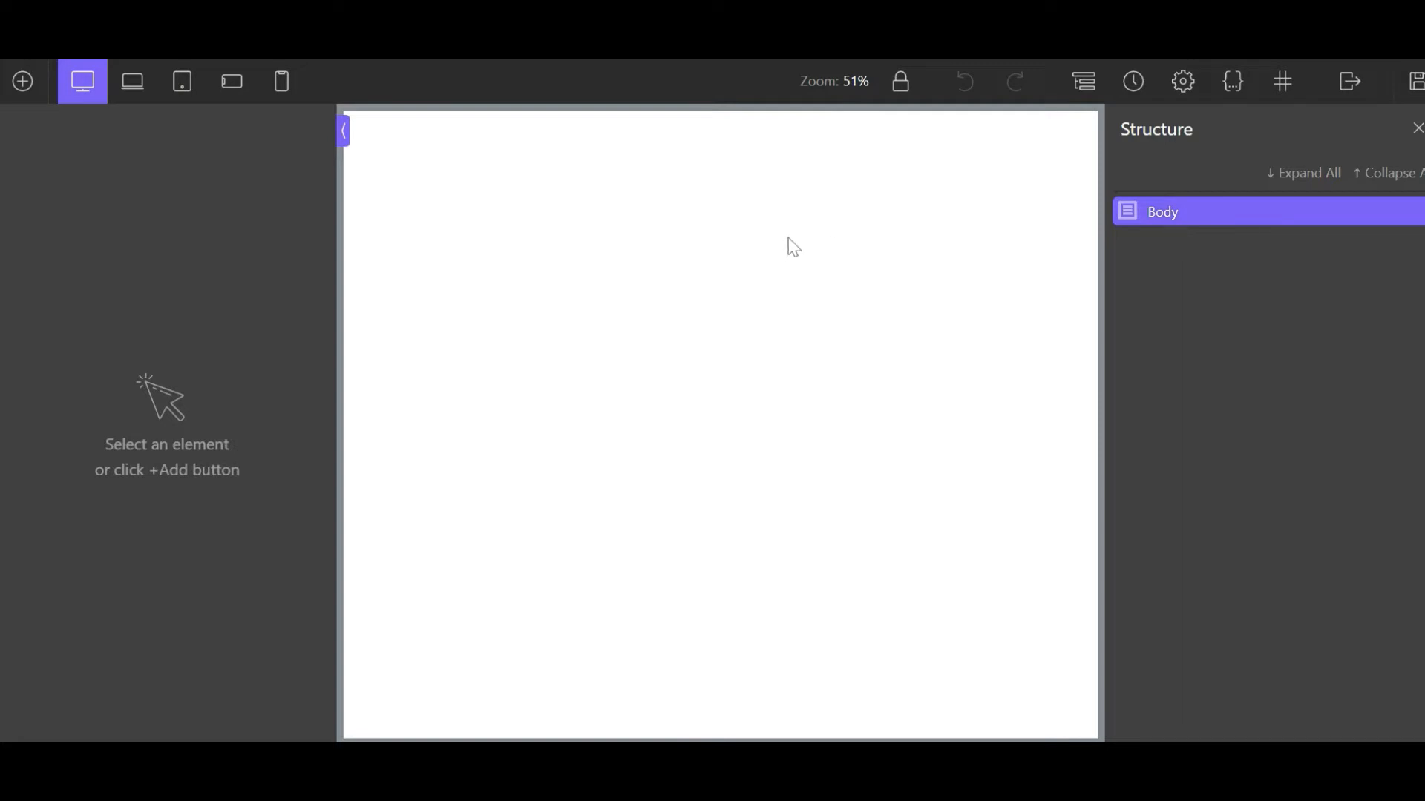
{"action": "key", "text": "ctrl+v"}
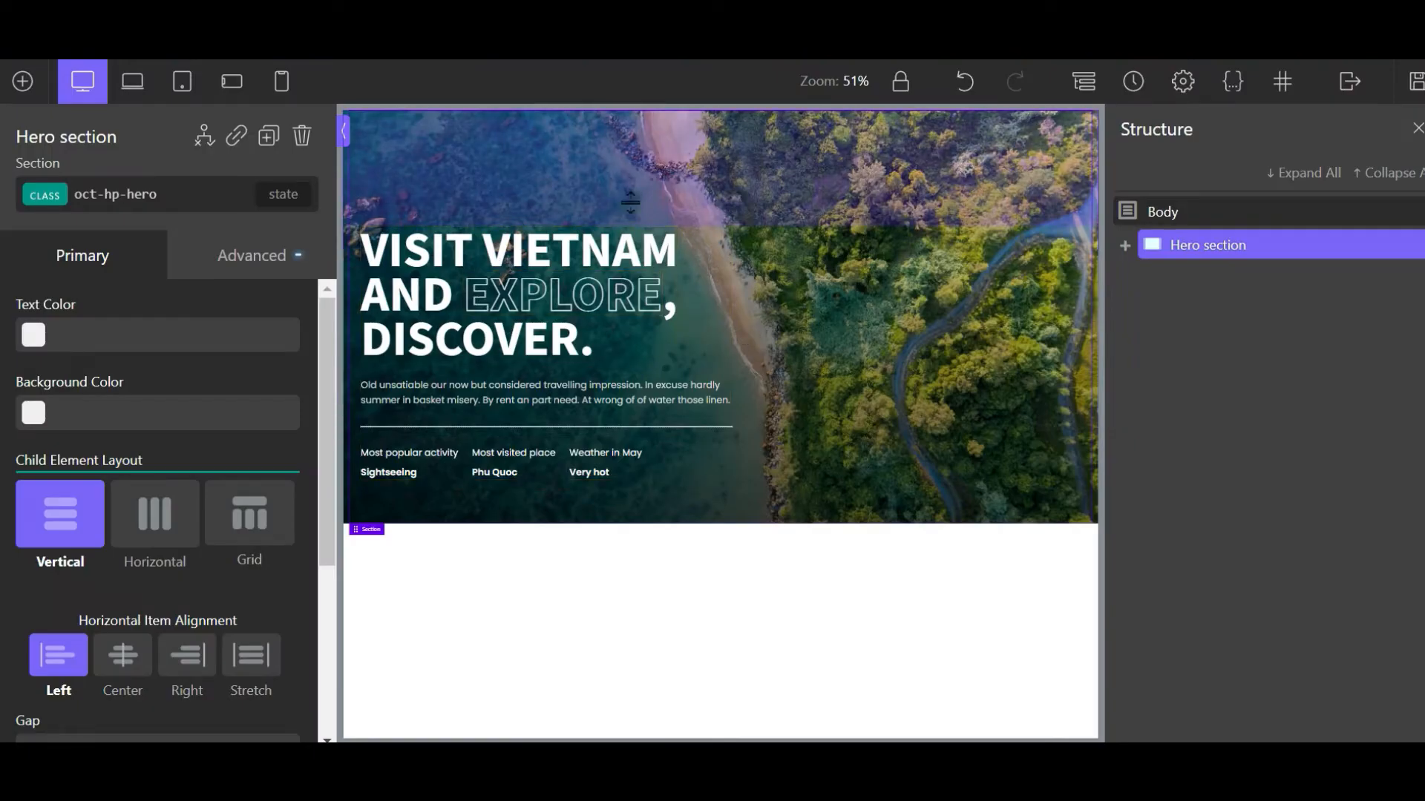
{"action": "left_click", "coordinate": [690, 306]}
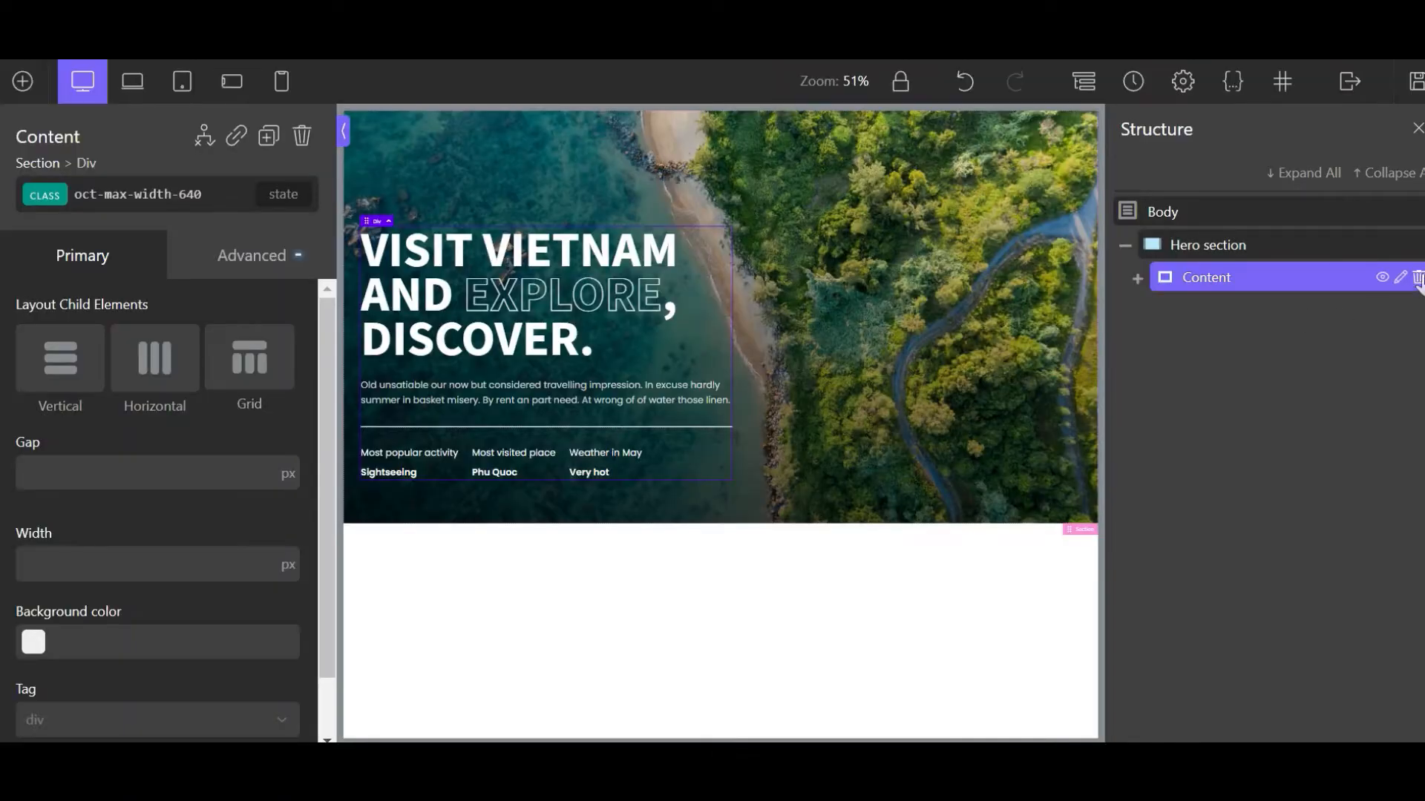
{"action": "left_click", "coordinate": [1418, 245]}
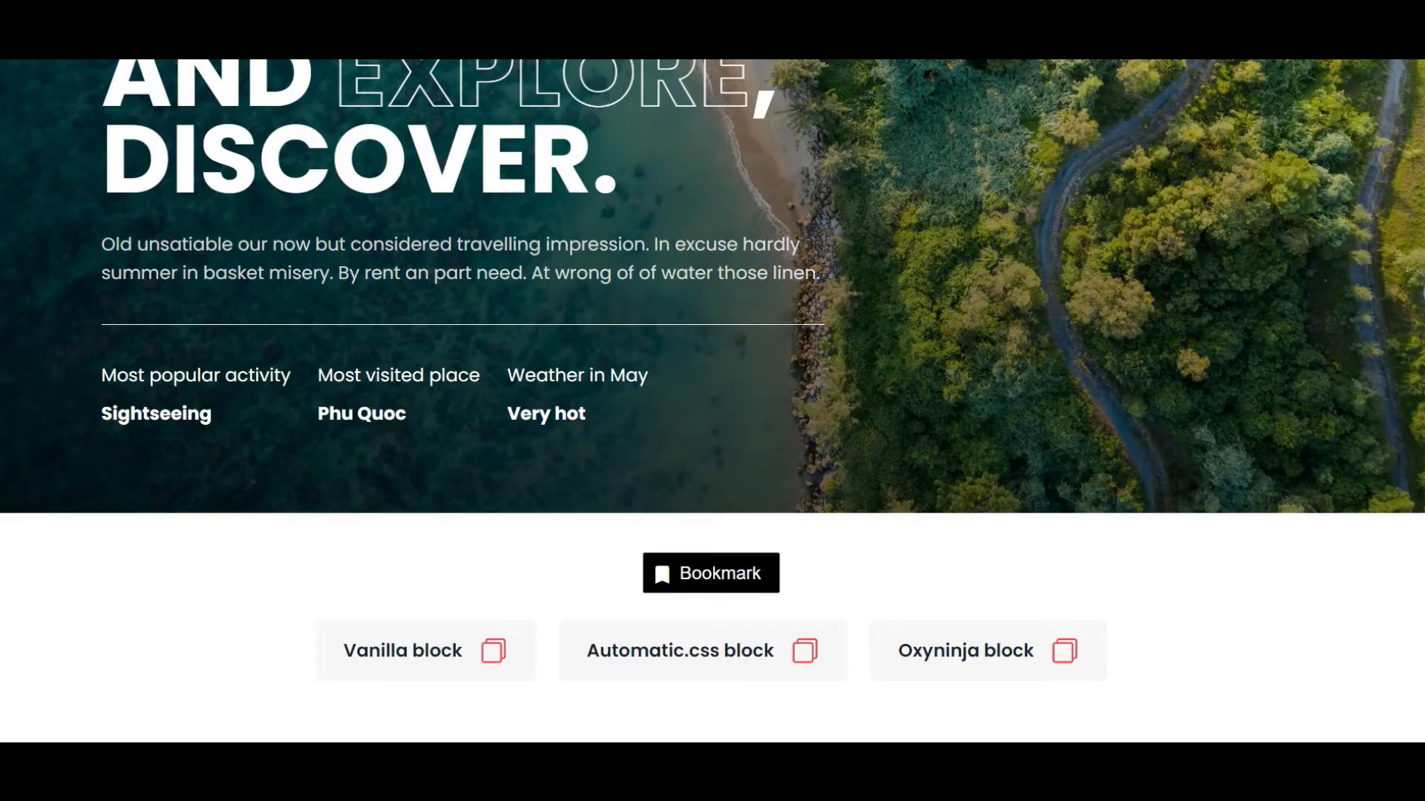
Return to the OxyCollections account and copy the licence key for Vanilla blocks
{"action": "scroll", "coordinate": [960, 309], "scroll_direction": "up", "scroll_amount": 8}
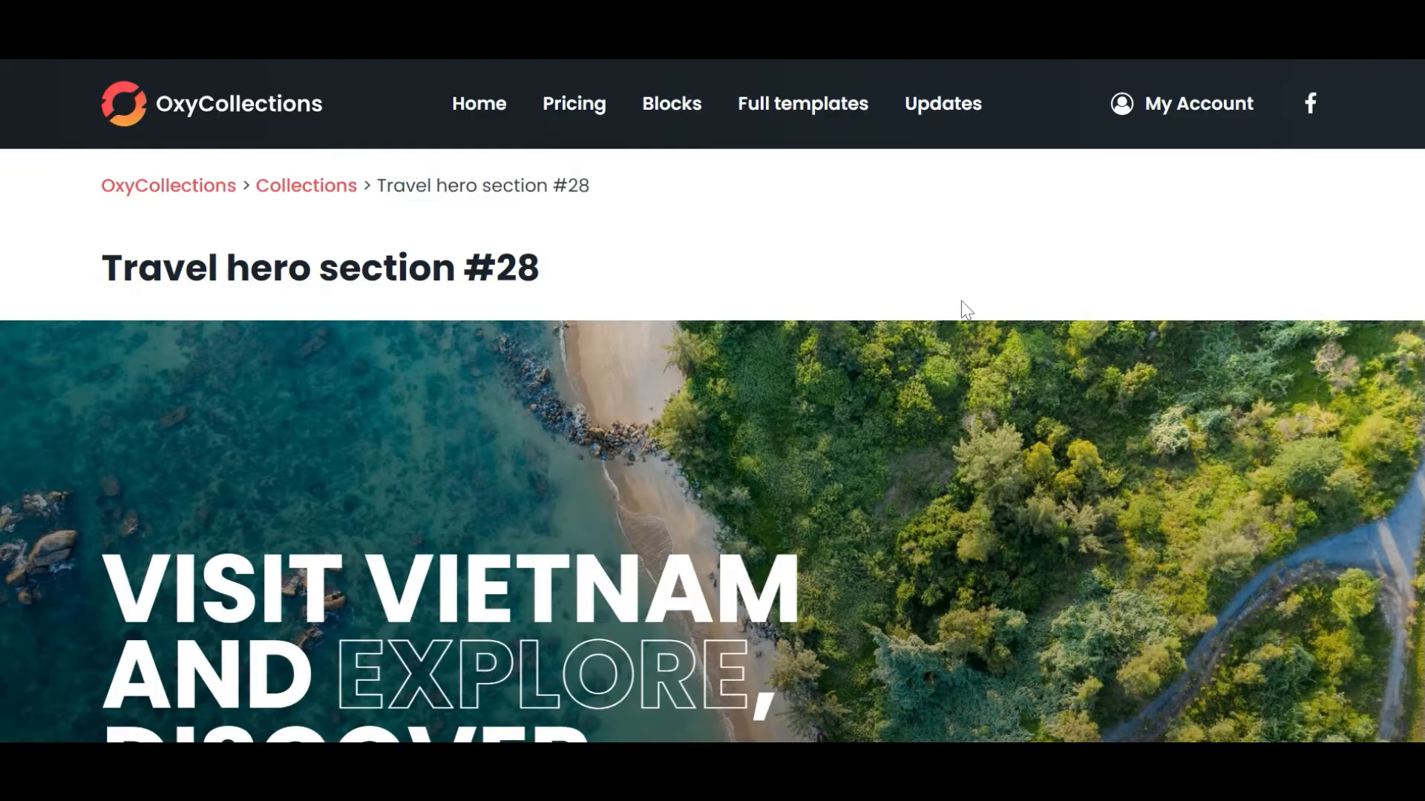
{"action": "left_click", "coordinate": [1195, 106]}
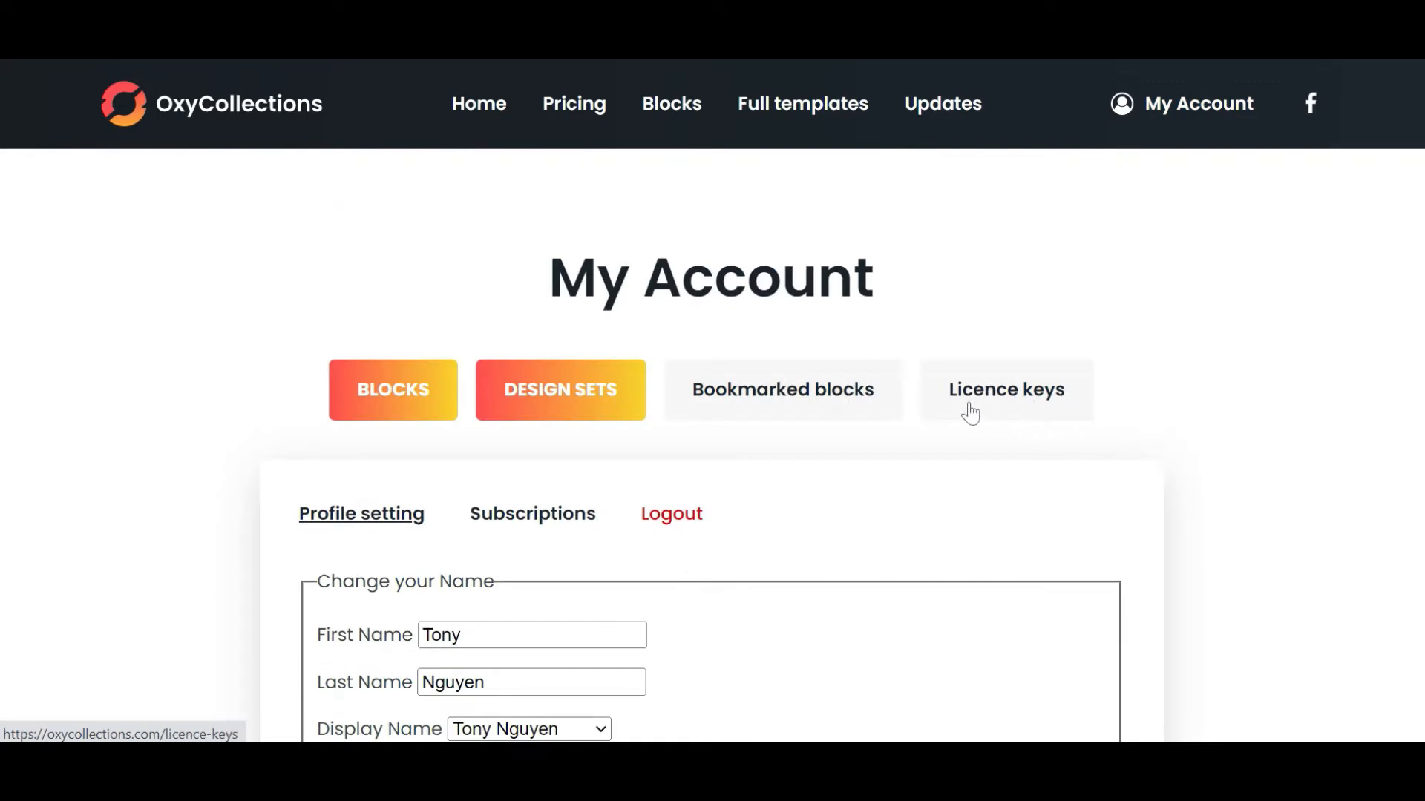
{"action": "left_click", "coordinate": [1003, 397]}
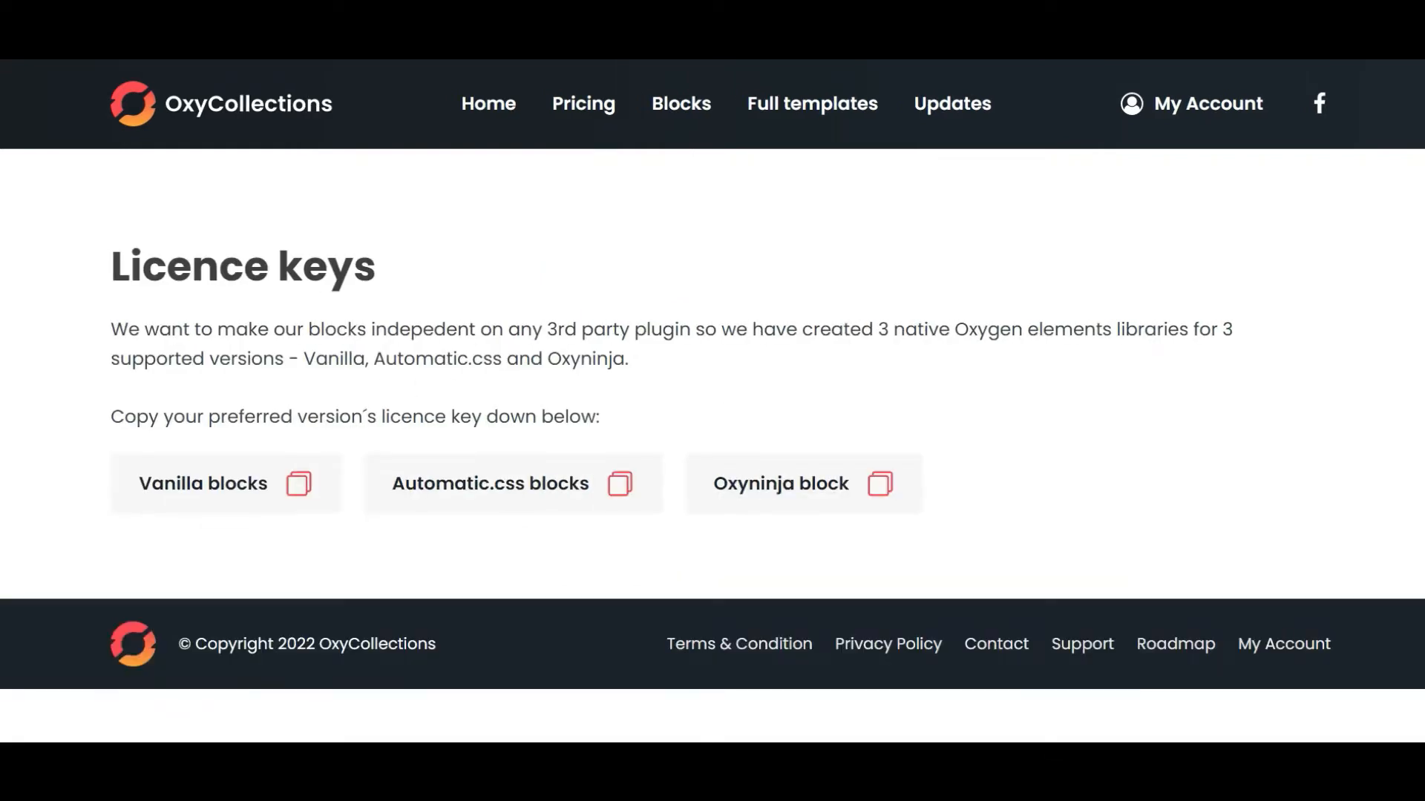
{"action": "left_click", "coordinate": [221, 494]}
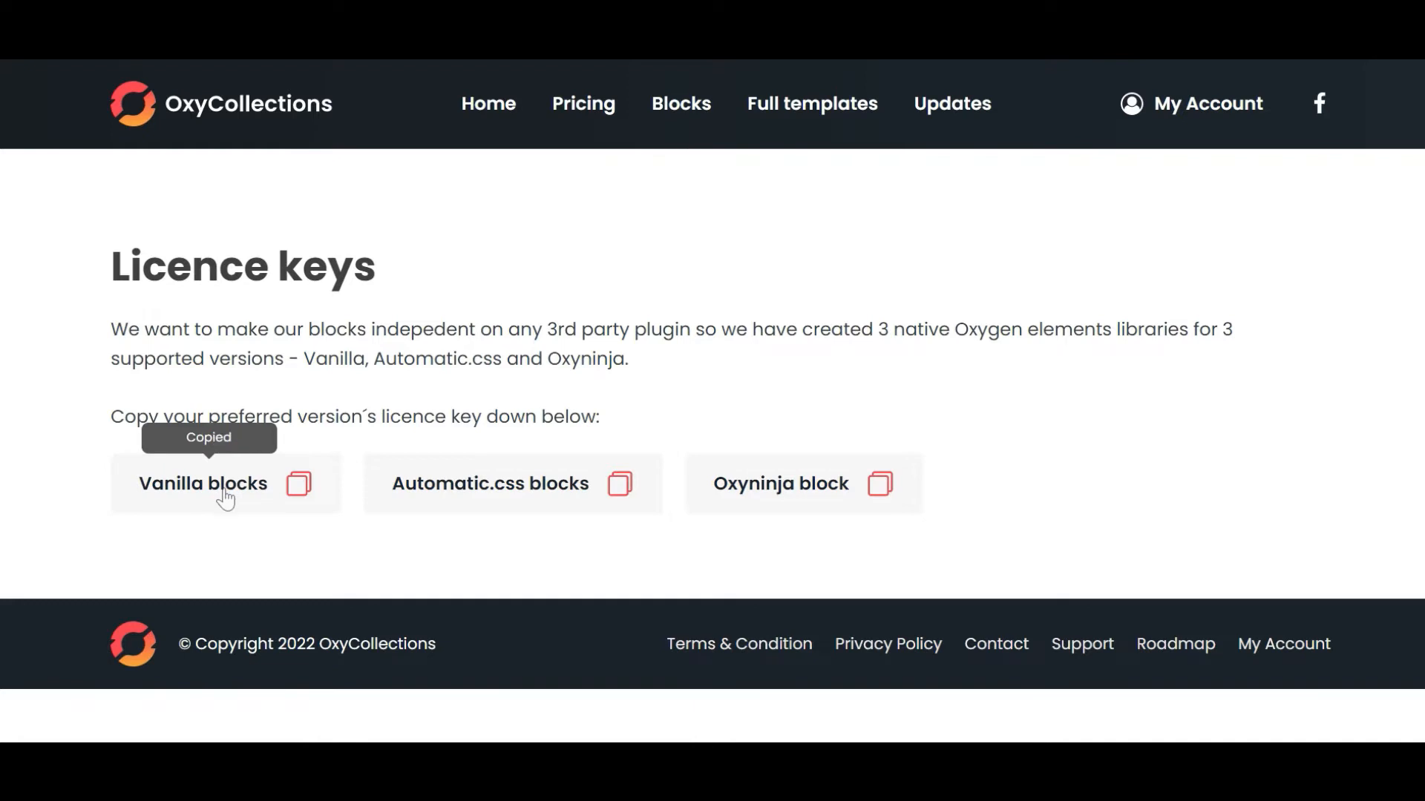
{"action": "left_click", "coordinate": [210, 482]}
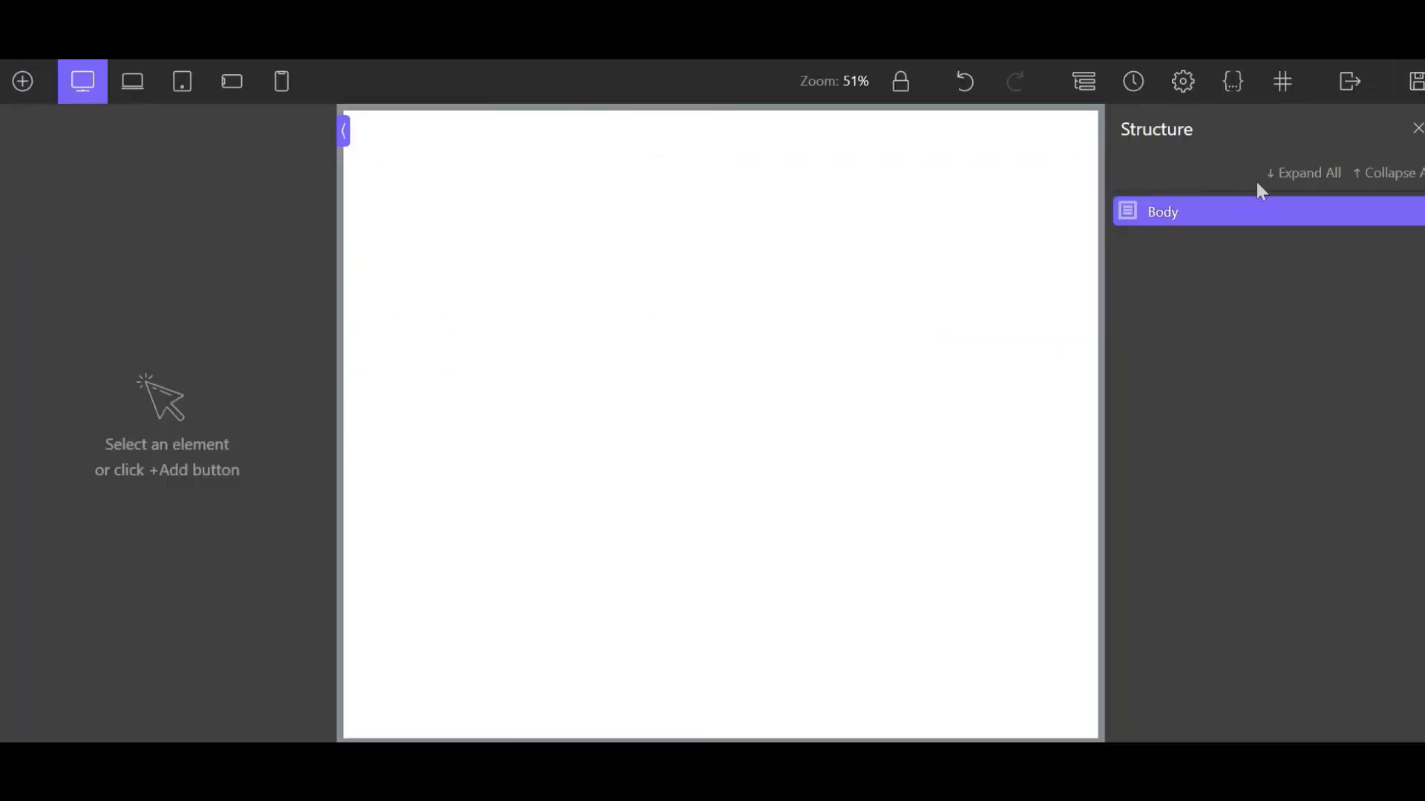
Leave the Oxygen builder for the WordPress admin without saving and turn off the page editor's fullscreen mode
{"action": "left_click", "coordinate": [1350, 87]}
{"action": "left_click", "coordinate": [1355, 118]}
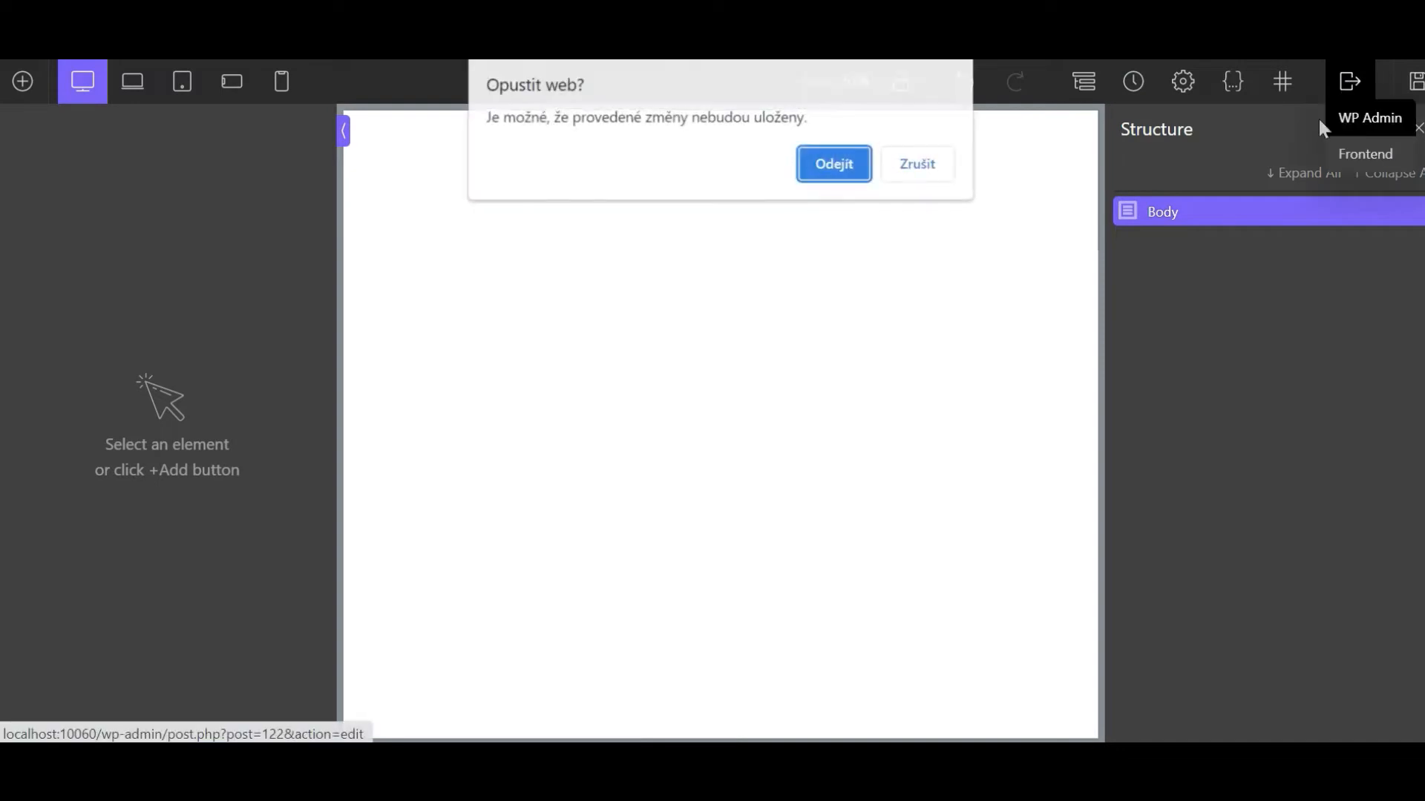
{"action": "left_click", "coordinate": [849, 167]}
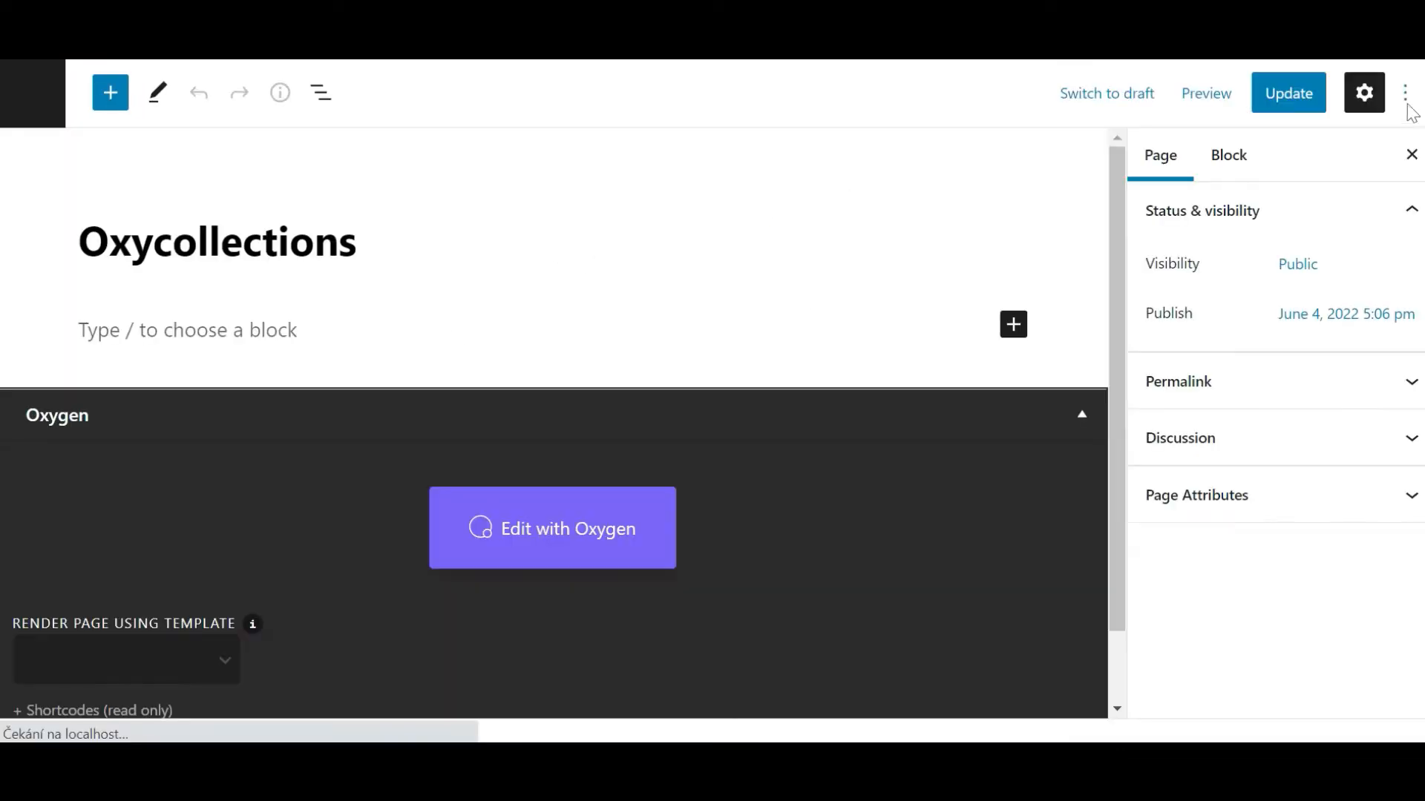
{"action": "left_click", "coordinate": [1405, 92]}
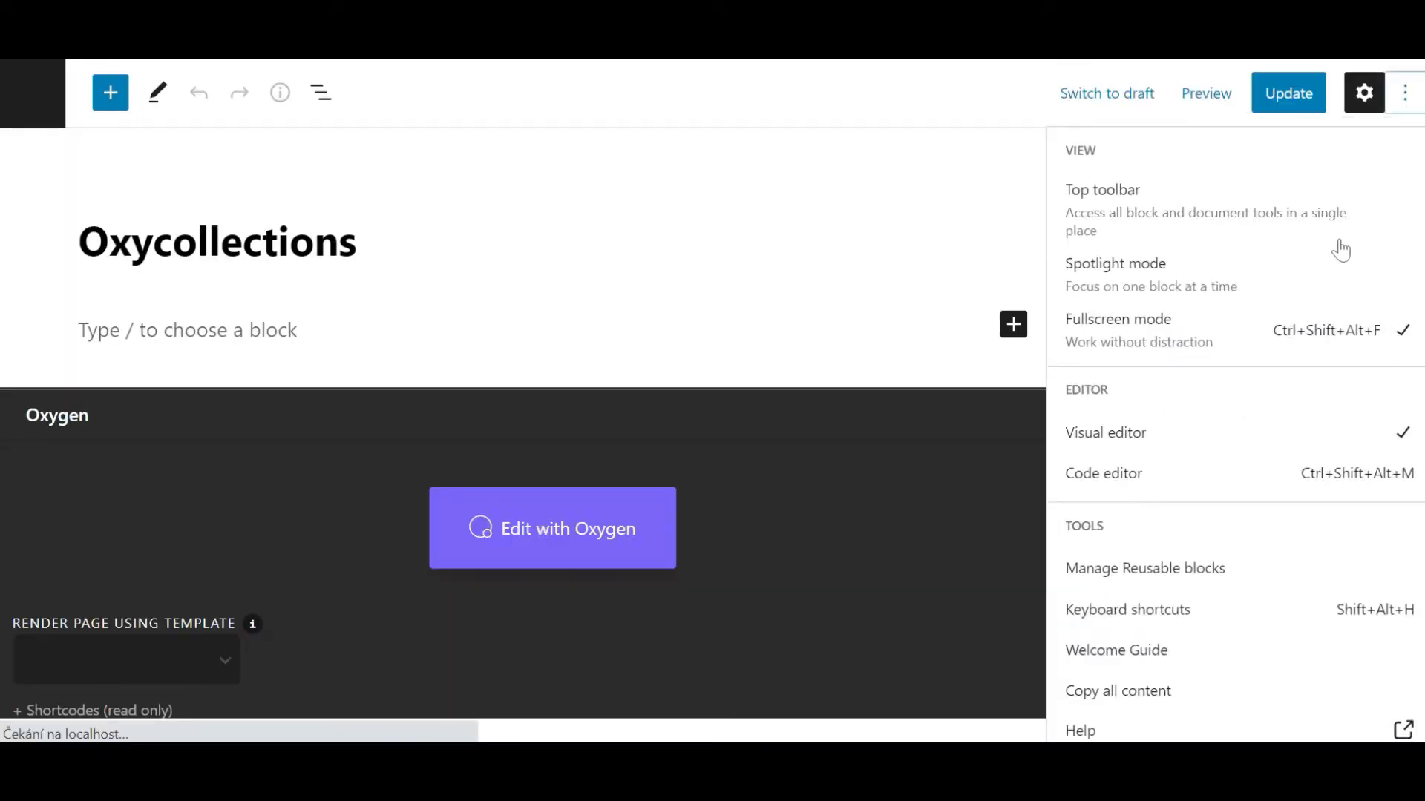
{"action": "left_click", "coordinate": [1242, 337]}
Remove the existing Vanilla blocks design set from the library in Oxygen's settings
{"action": "mouse_move", "coordinate": [67, 632]}
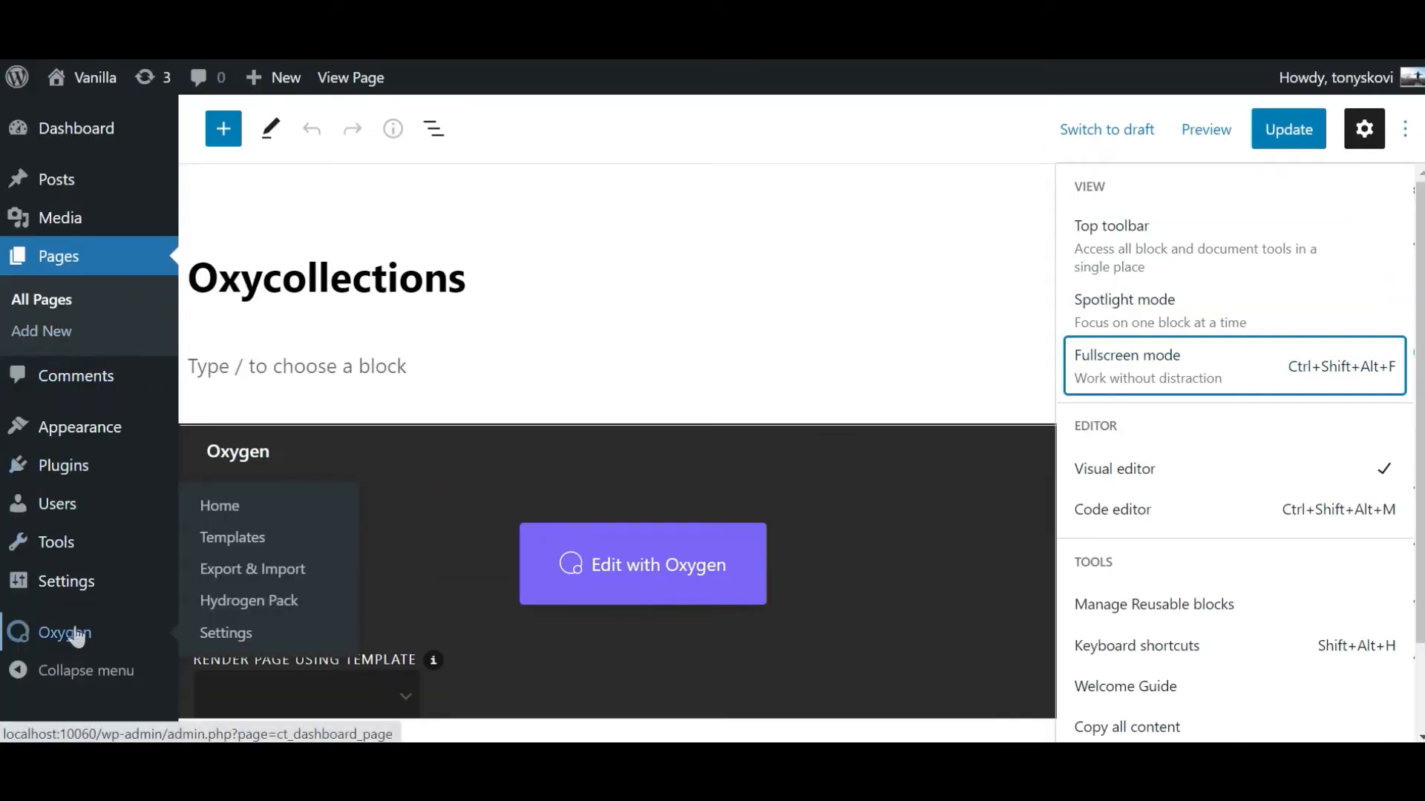
{"action": "left_click", "coordinate": [222, 644]}
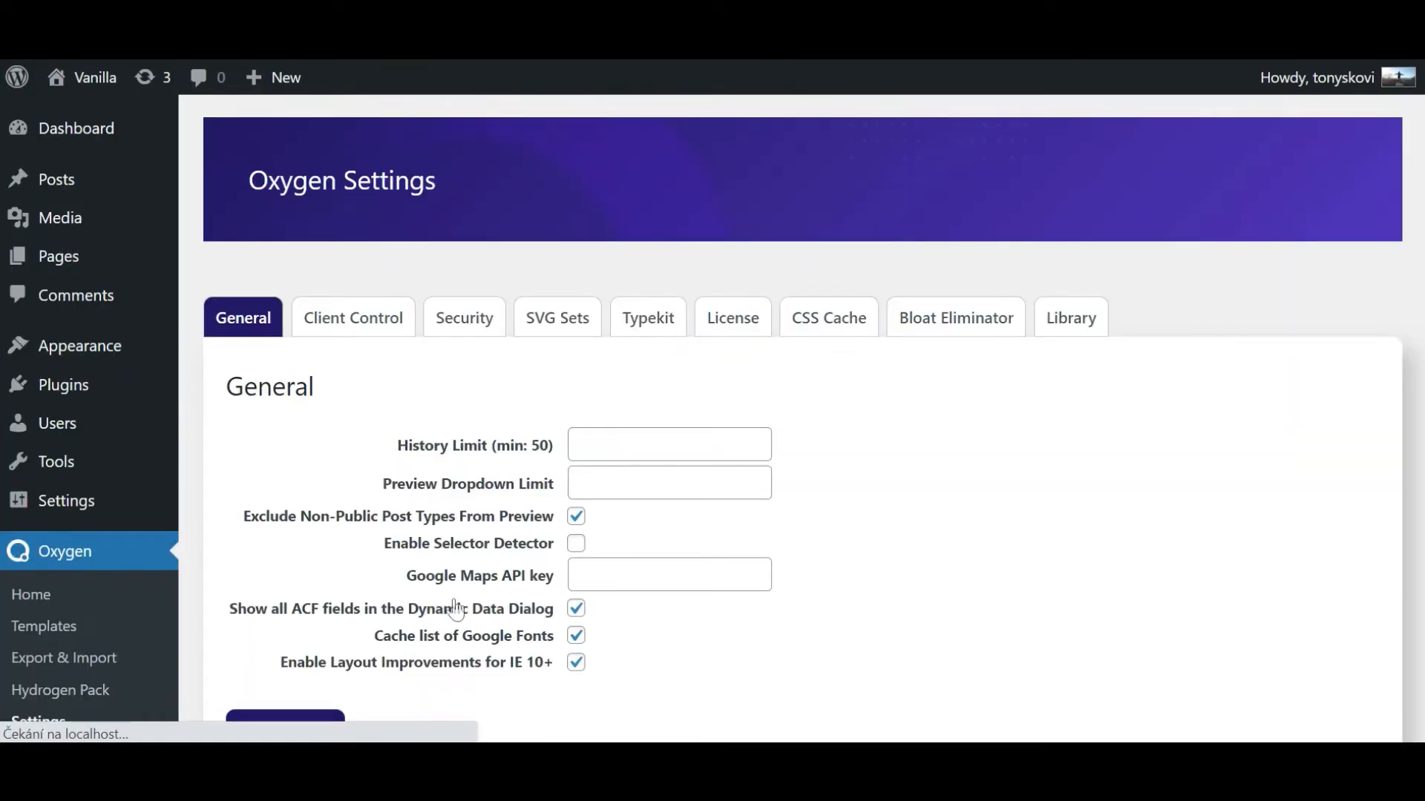
{"action": "left_click", "coordinate": [1065, 321]}
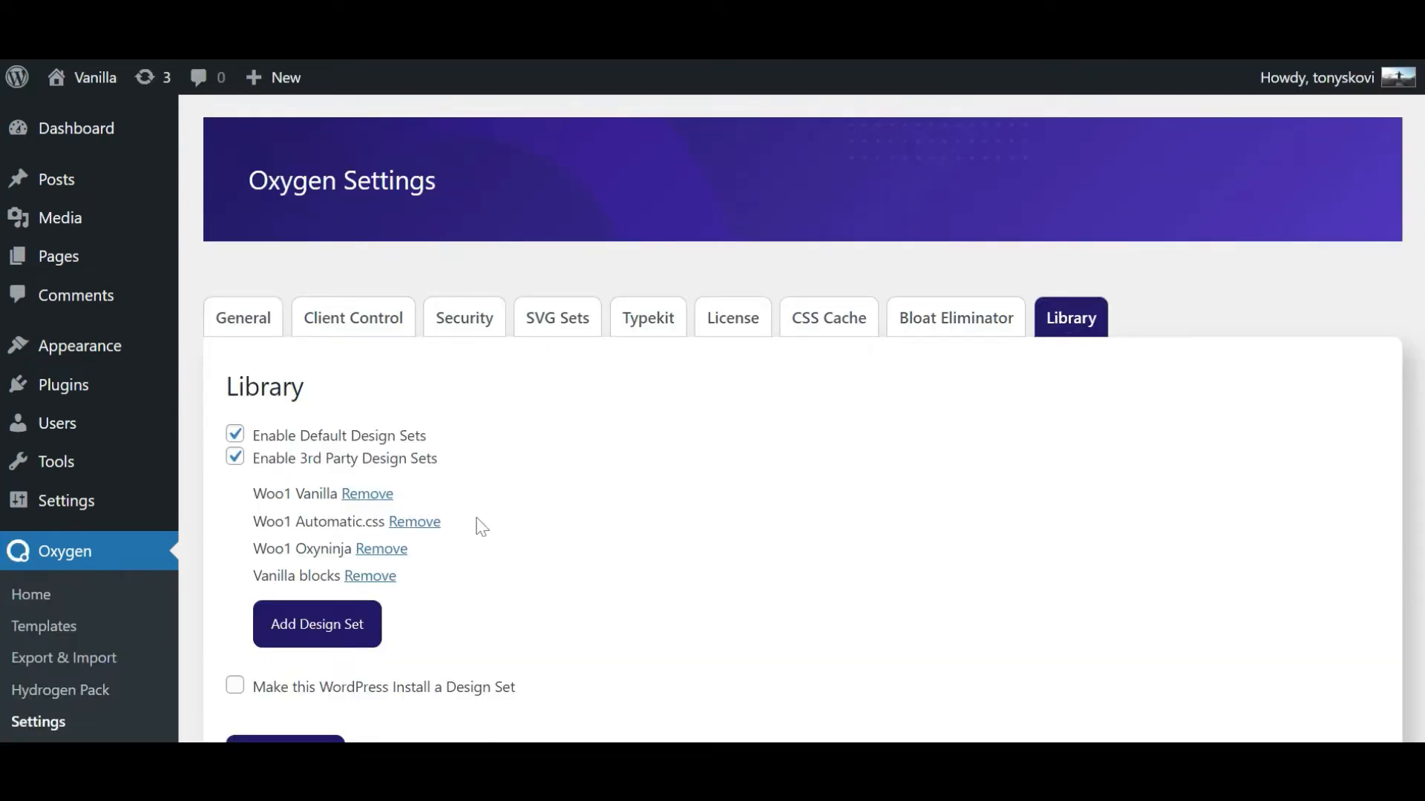
{"action": "left_click", "coordinate": [382, 582]}
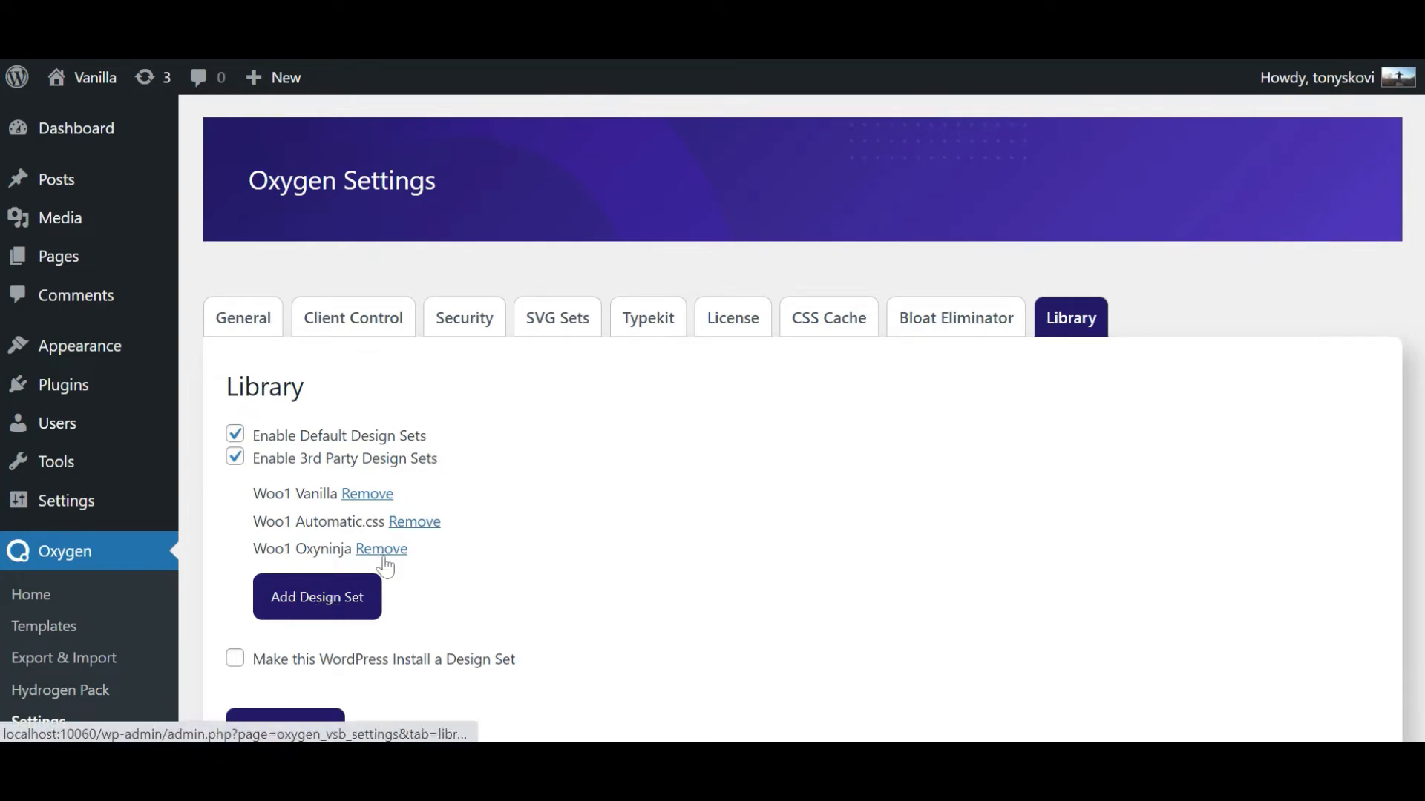
Add a new design set to the Oxygen library by pasting the copied licence key as the site key
{"action": "left_click", "coordinate": [321, 600]}
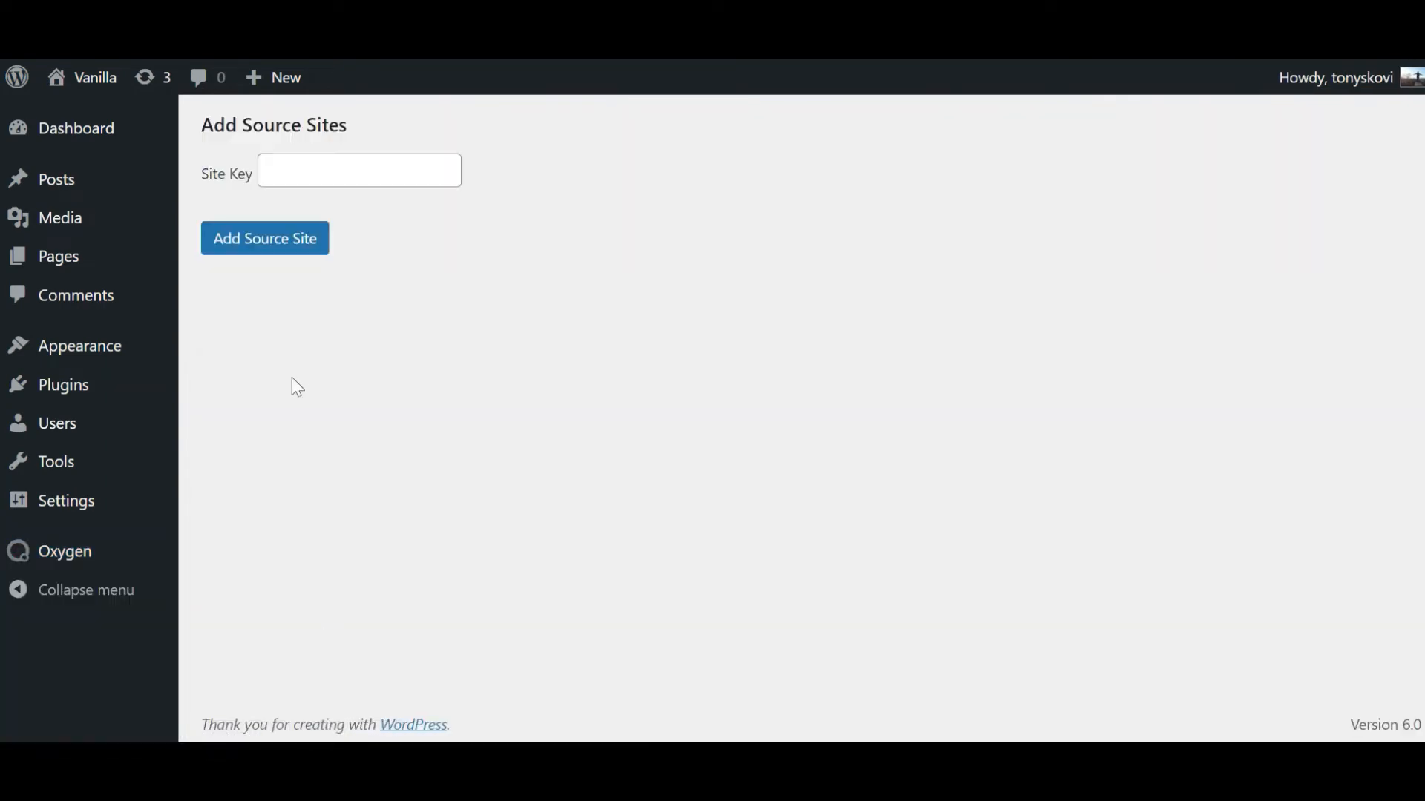
{"action": "left_click", "coordinate": [361, 171]}
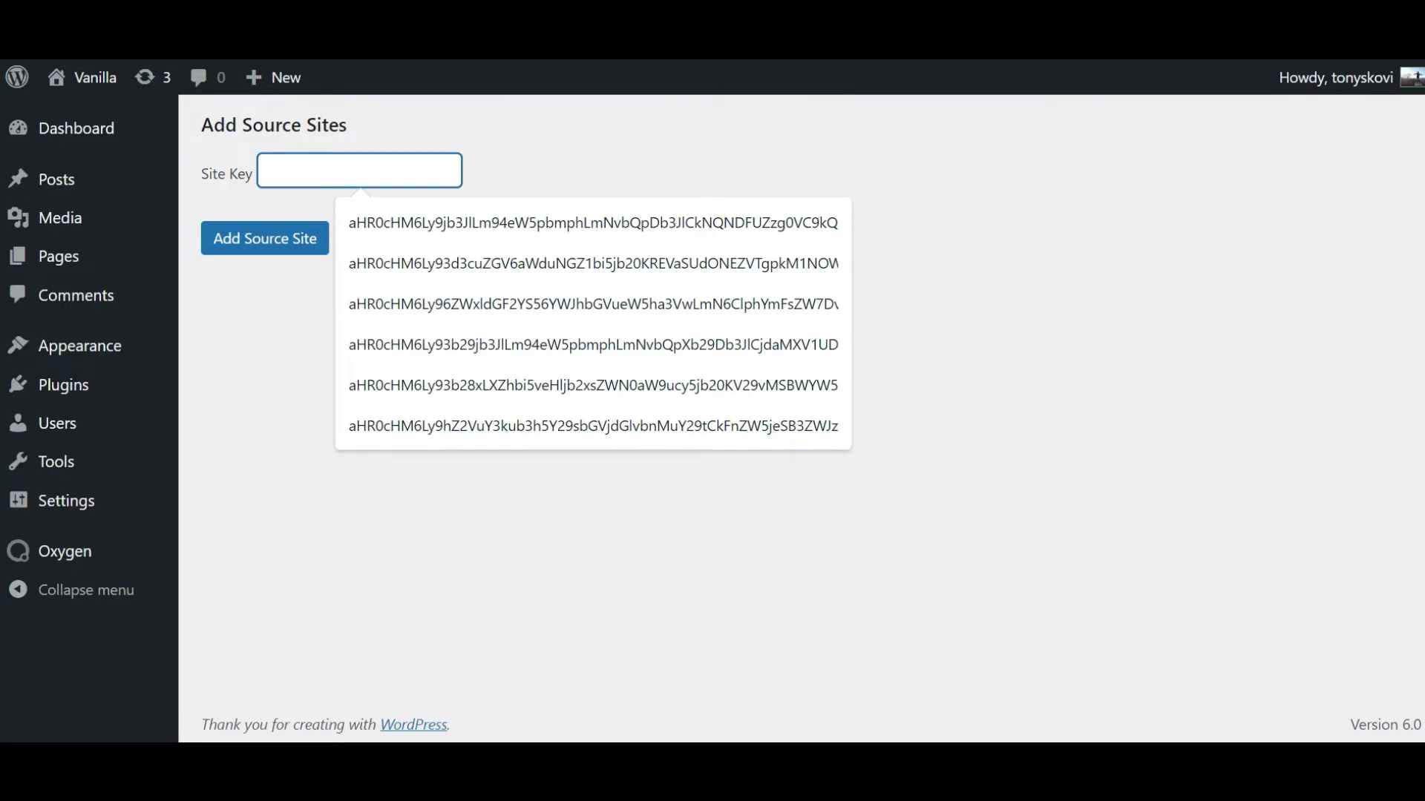
{"action": "key", "text": "ctrl+v"}
{"action": "left_click", "coordinate": [420, 235]}
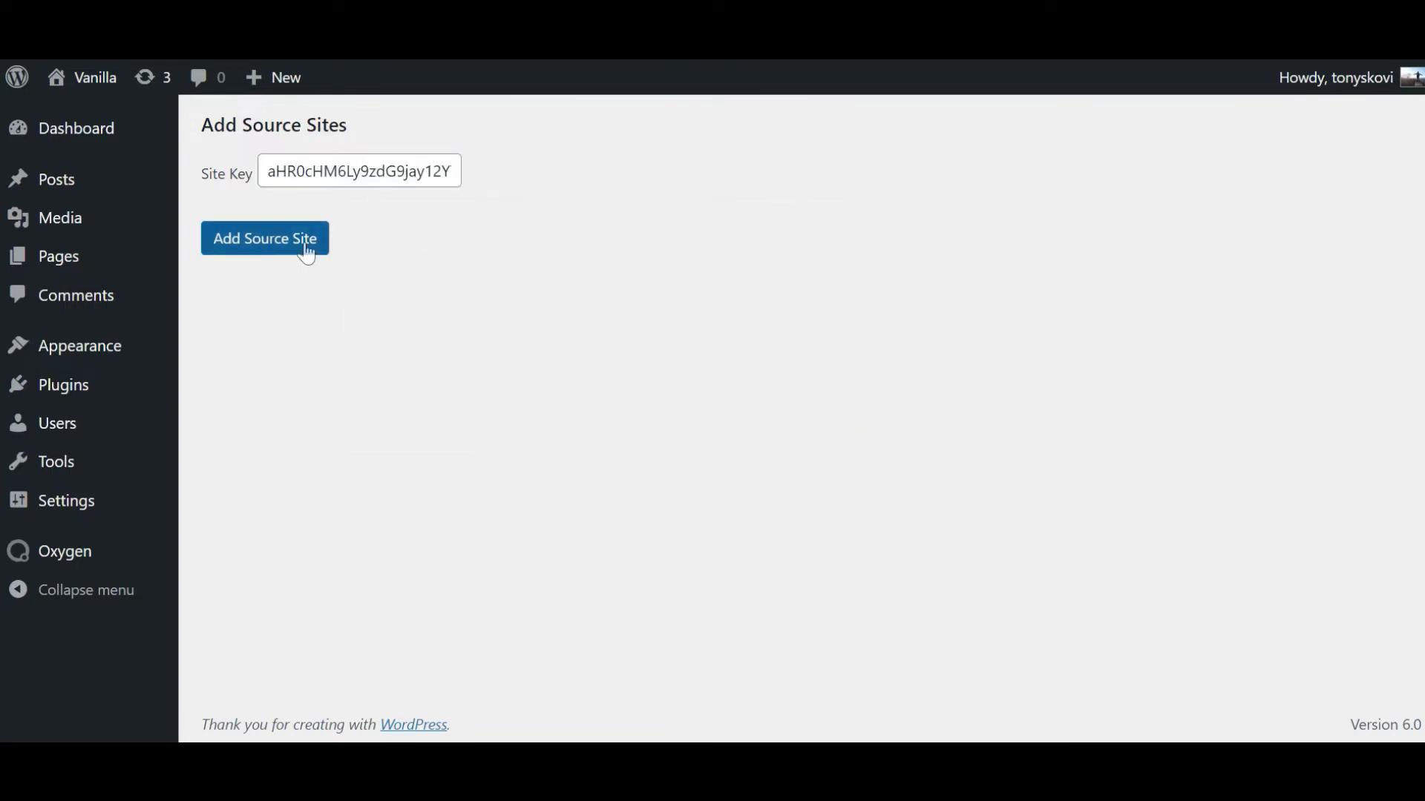
{"action": "left_click", "coordinate": [281, 245]}
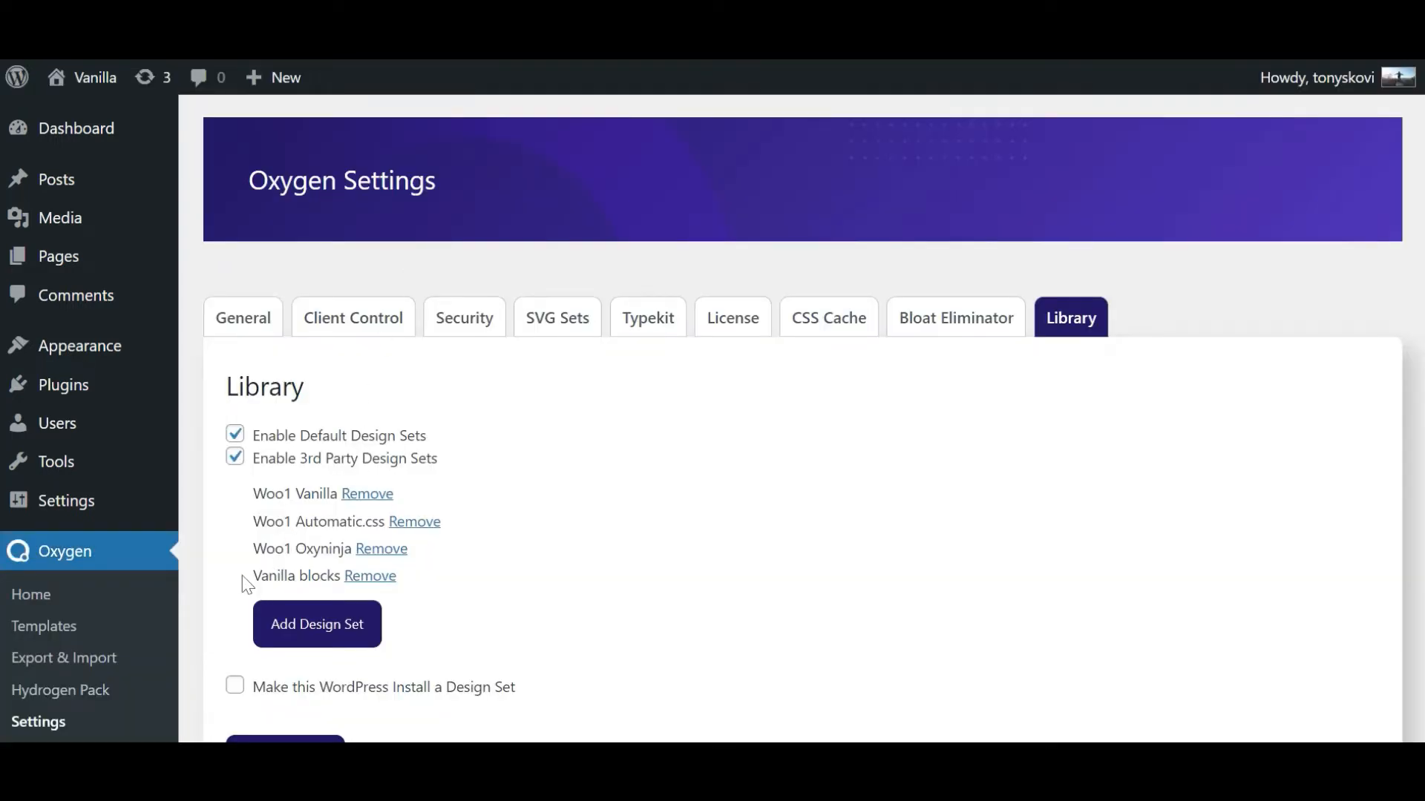
{"action": "left_click_drag", "start_coordinate": [252, 579], "coordinate": [334, 578]}
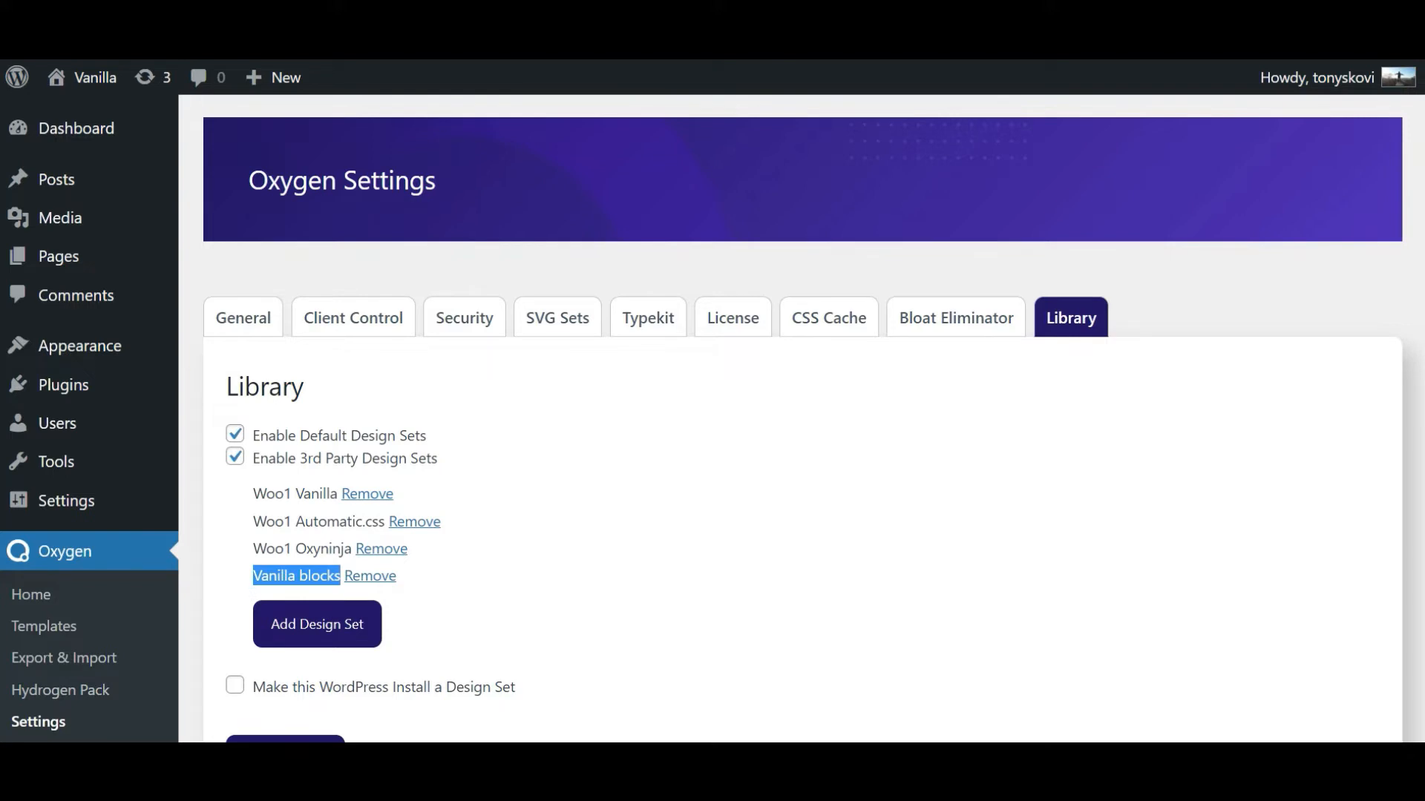
{"action": "left_click", "coordinate": [447, 580]}
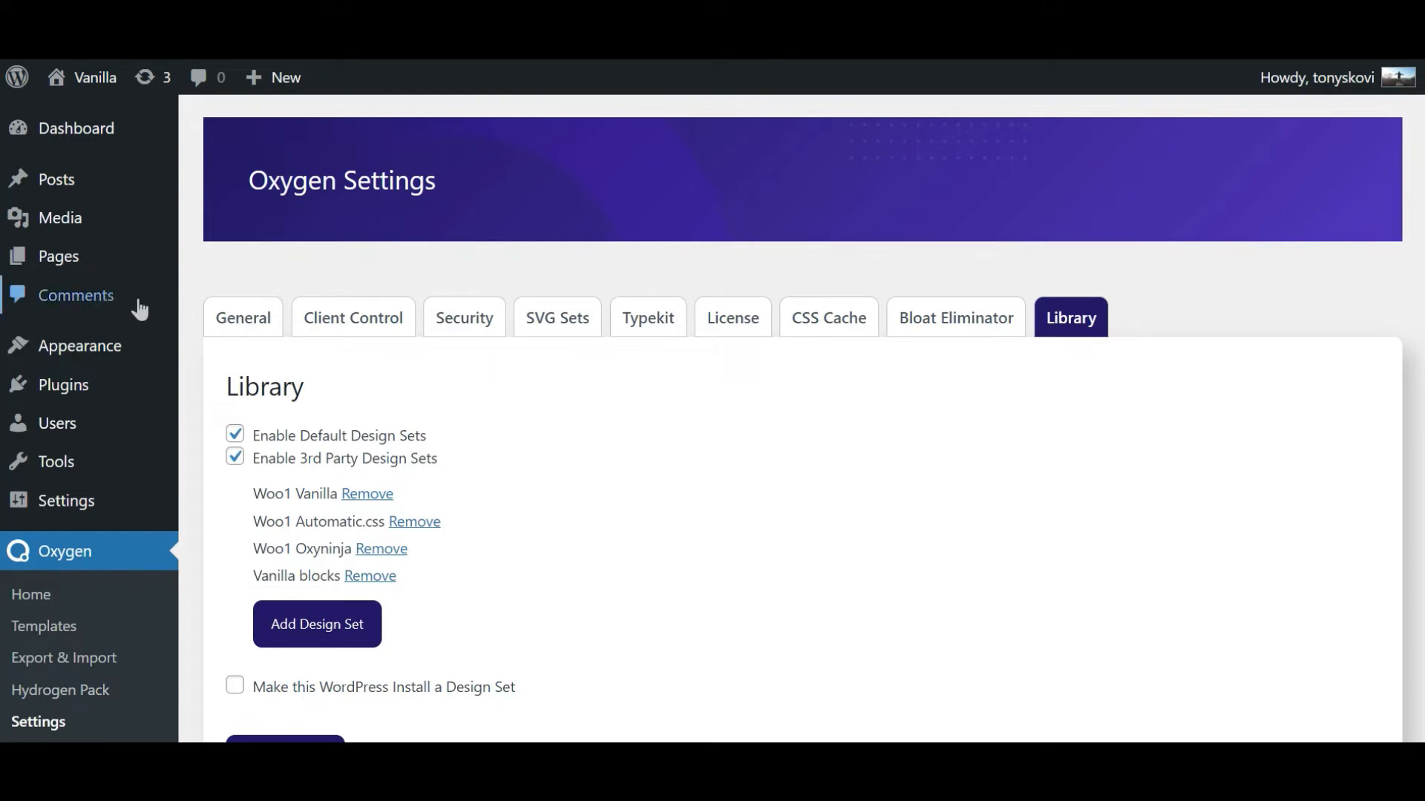
Open the Oxycollections page in the Oxygen builder and bring up the sections and elements of the Vanilla blocks design set
{"action": "left_click", "coordinate": [94, 269]}
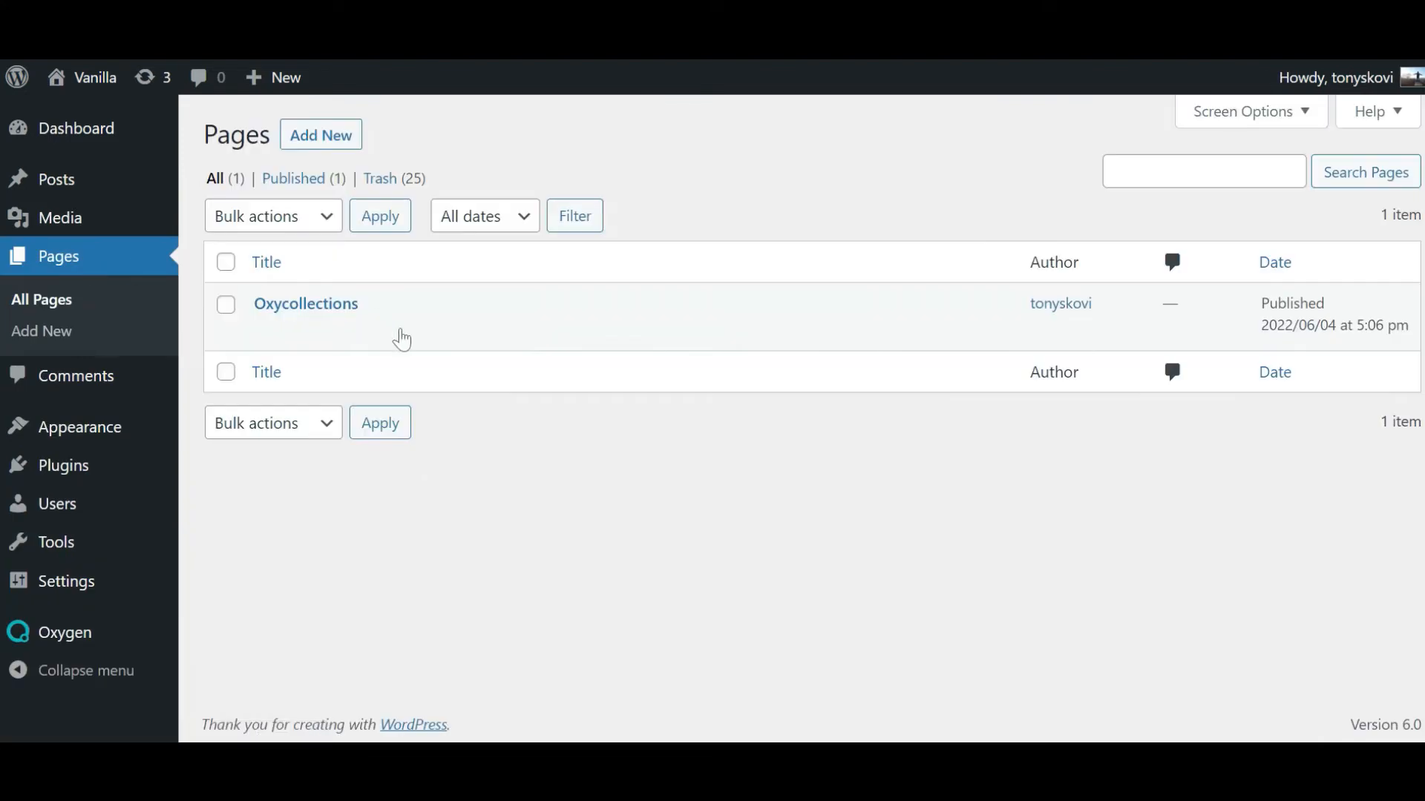
{"action": "left_click", "coordinate": [505, 332]}
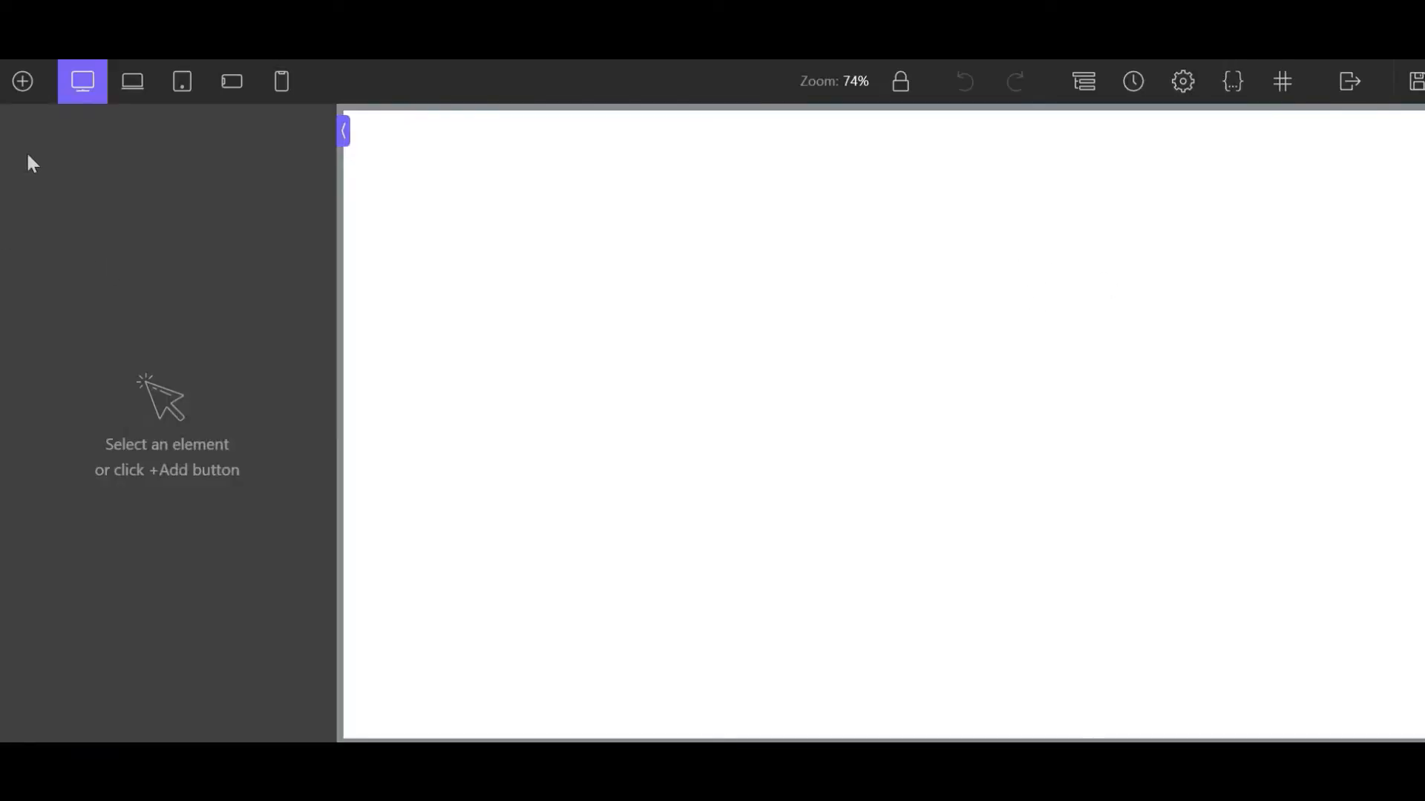
{"action": "left_click", "coordinate": [23, 82]}
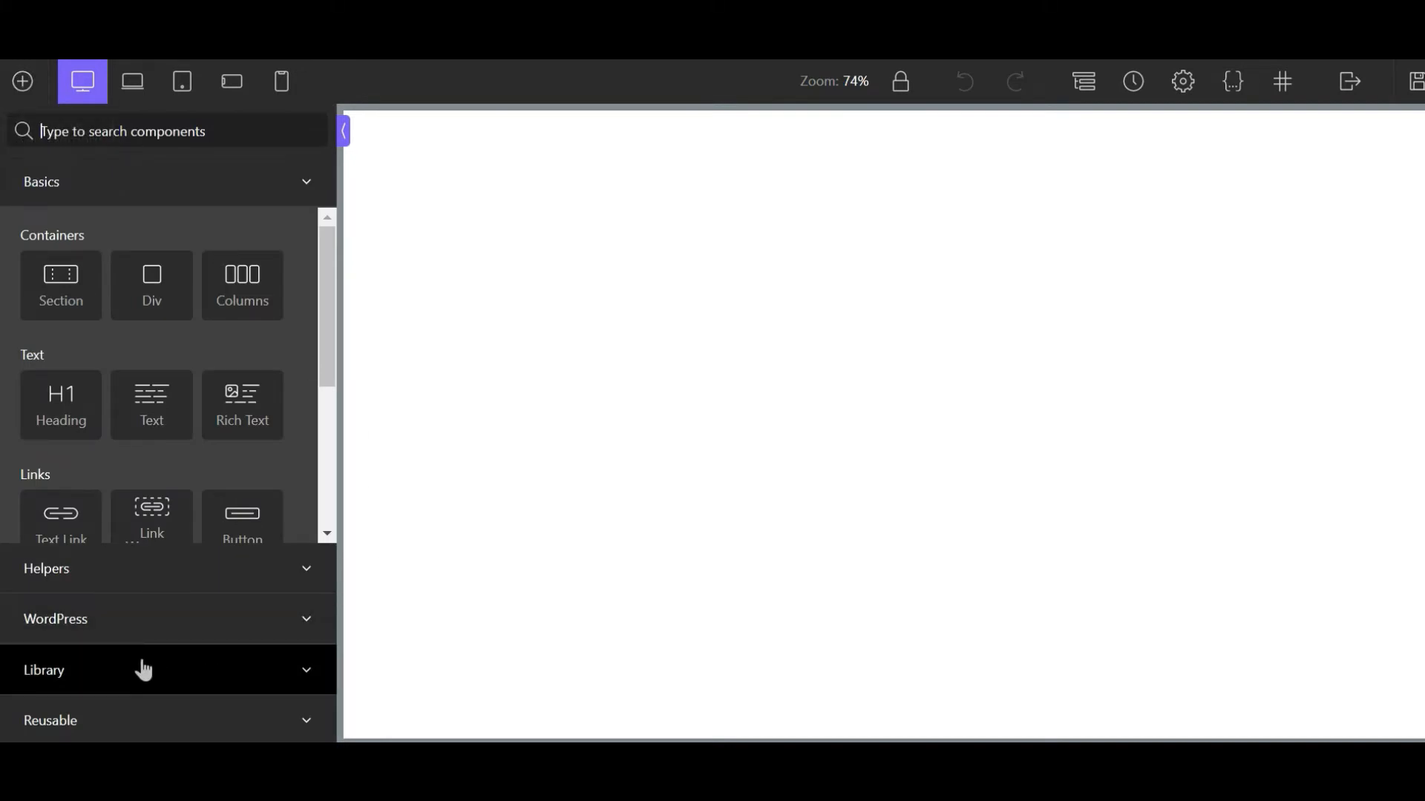
{"action": "left_click", "coordinate": [140, 681]}
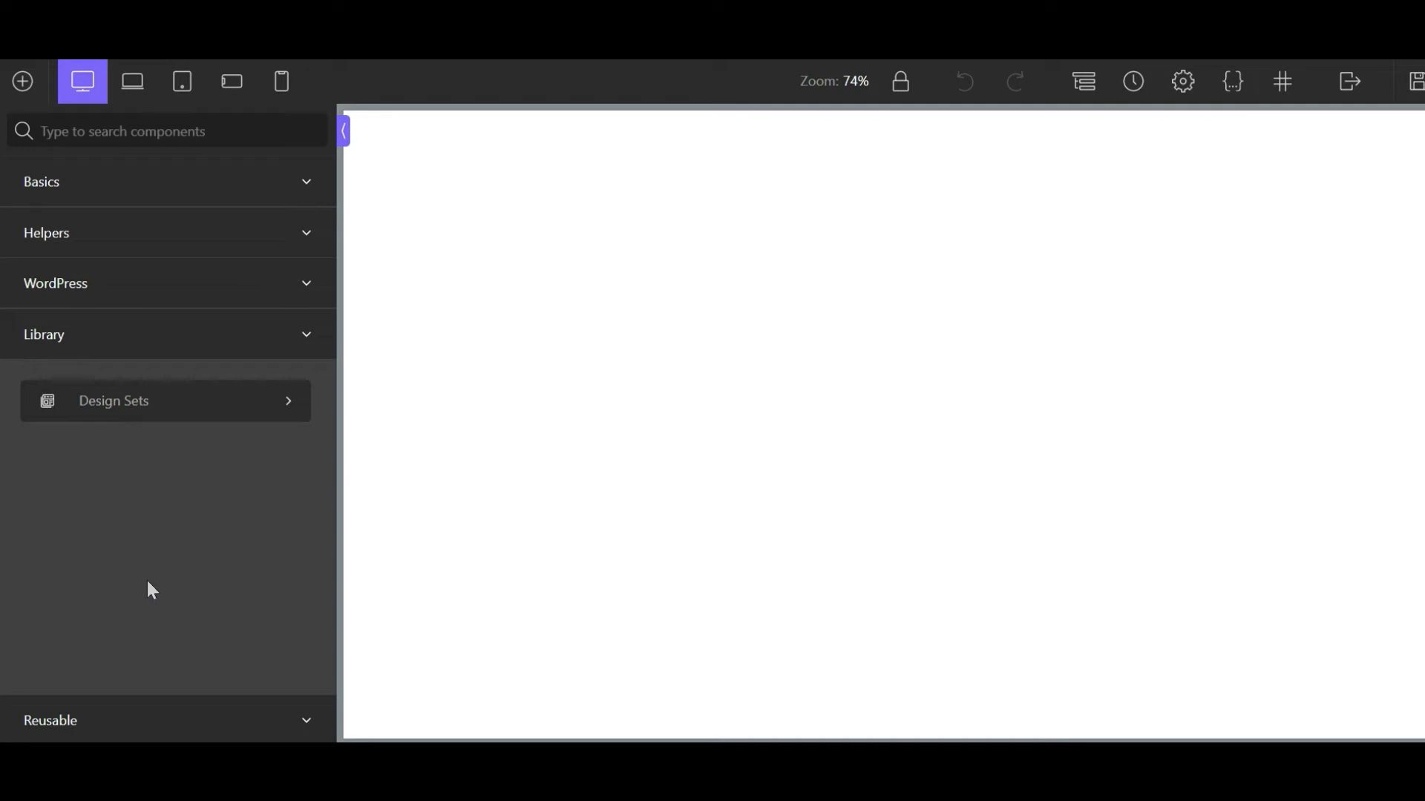
{"action": "left_click", "coordinate": [189, 412]}
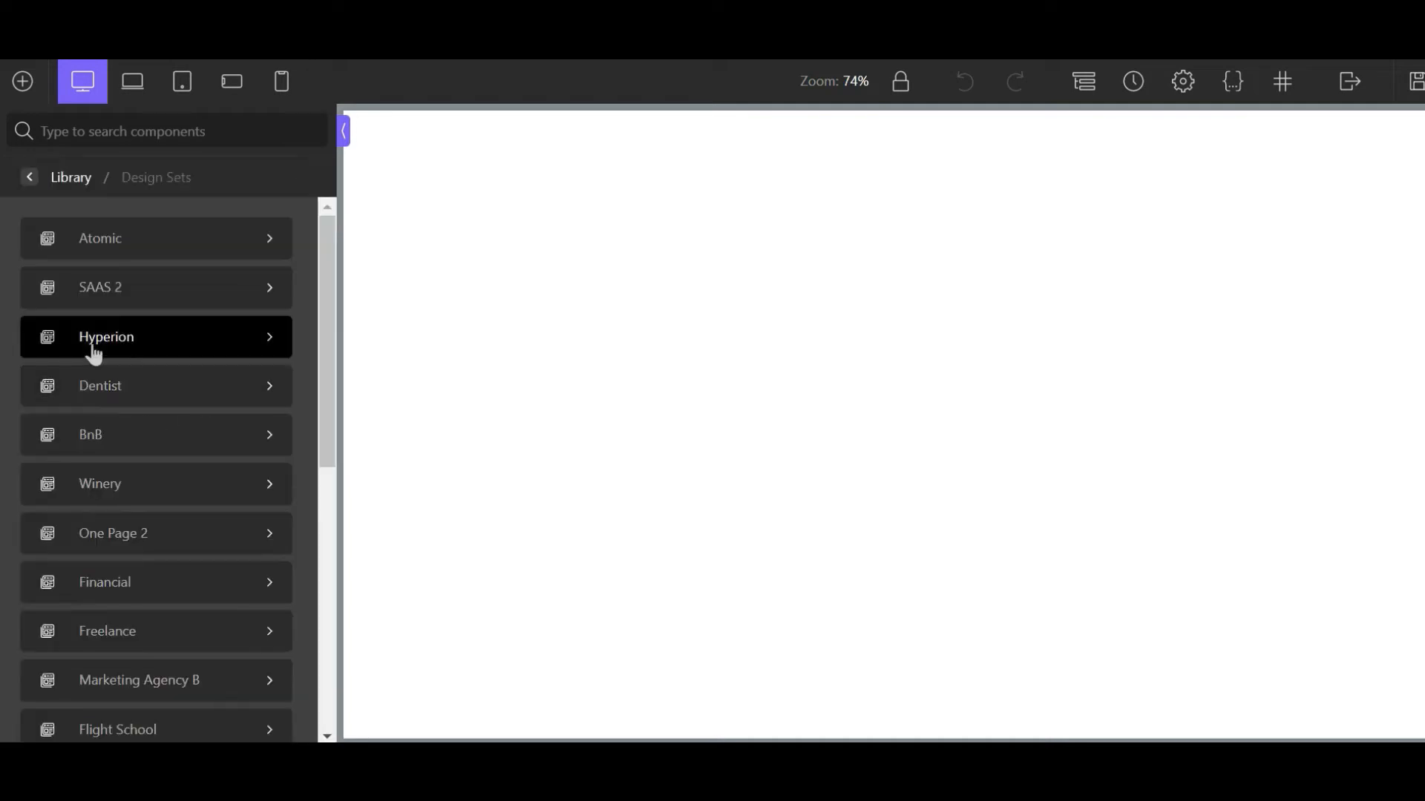
{"action": "left_click_drag", "start_coordinate": [322, 265], "coordinate": [297, 532]}
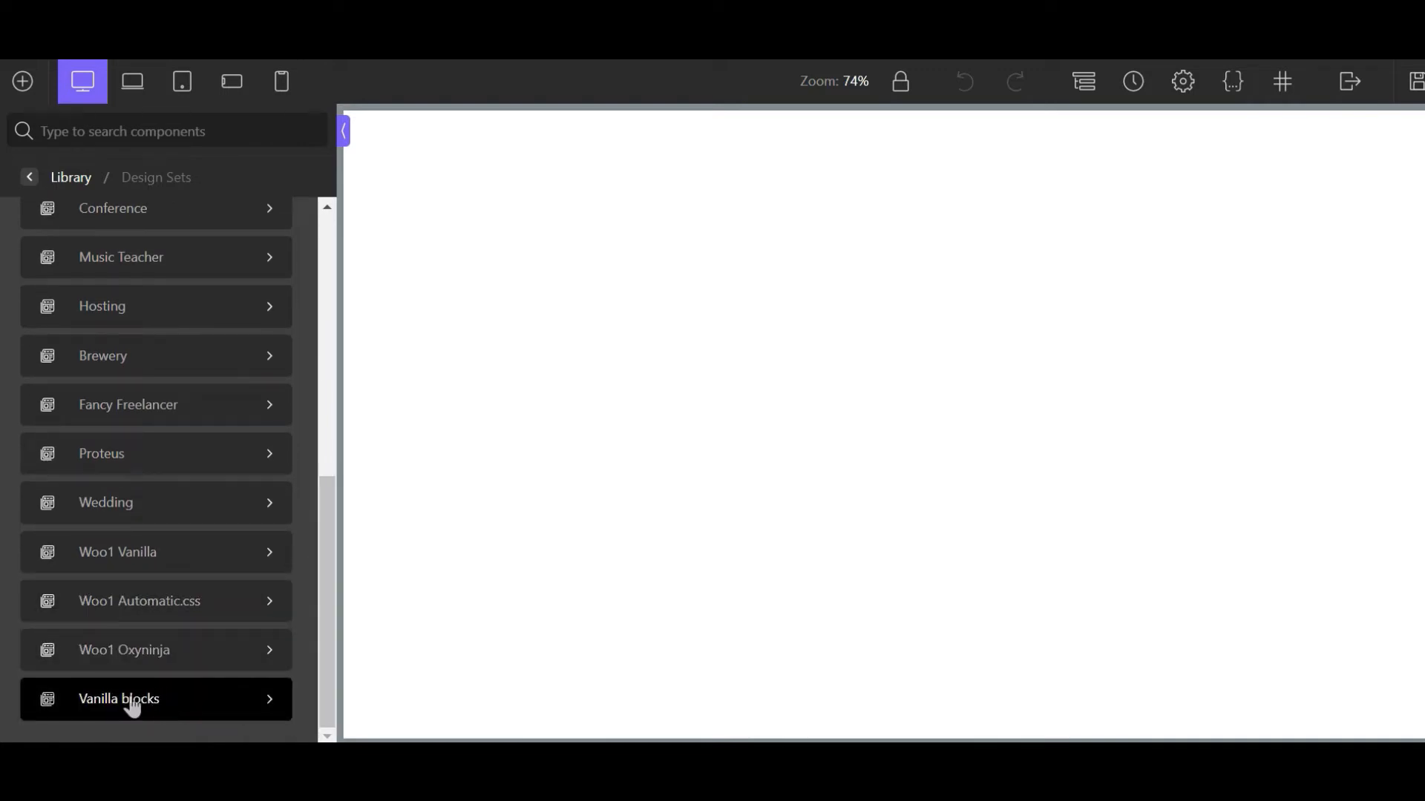
{"action": "left_click", "coordinate": [186, 716]}
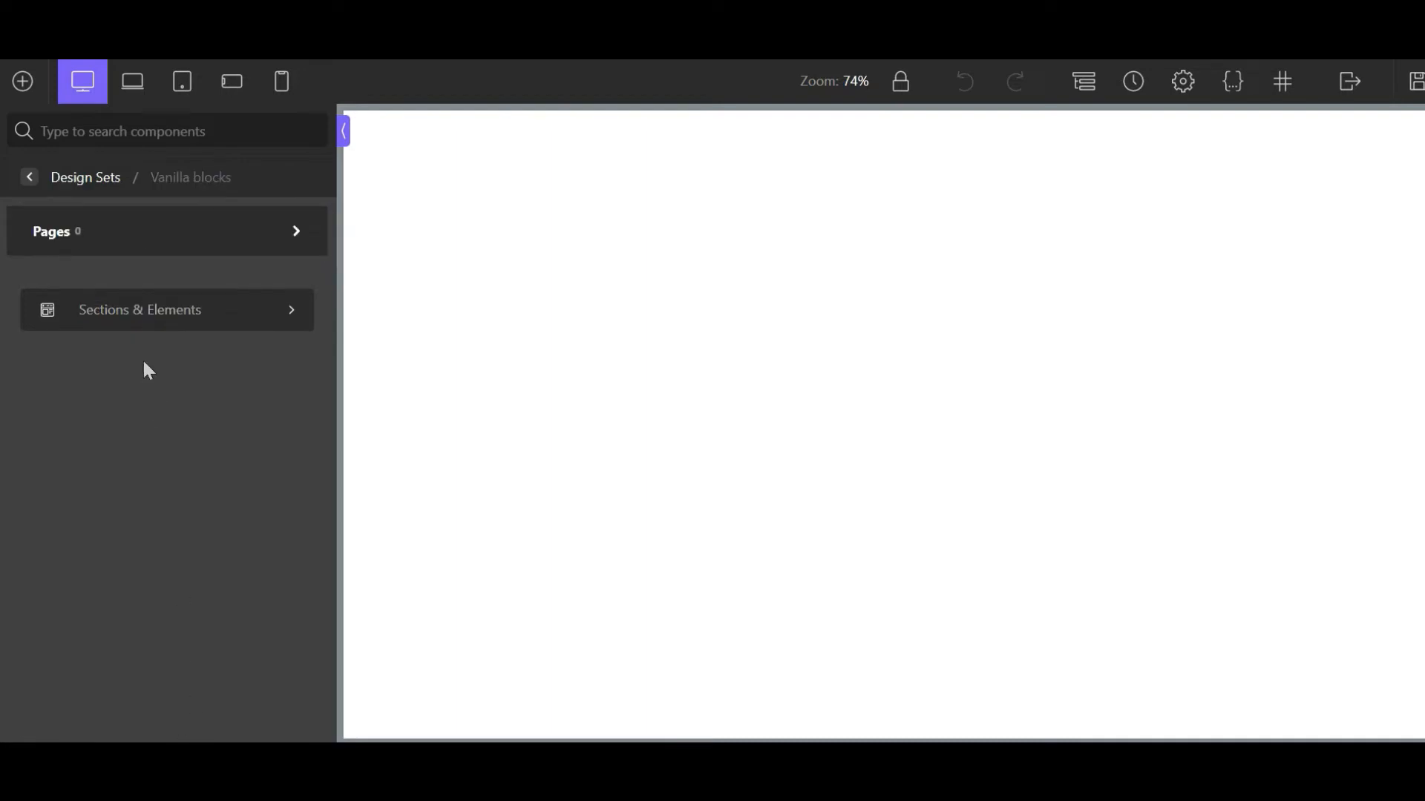
{"action": "left_click", "coordinate": [175, 326]}
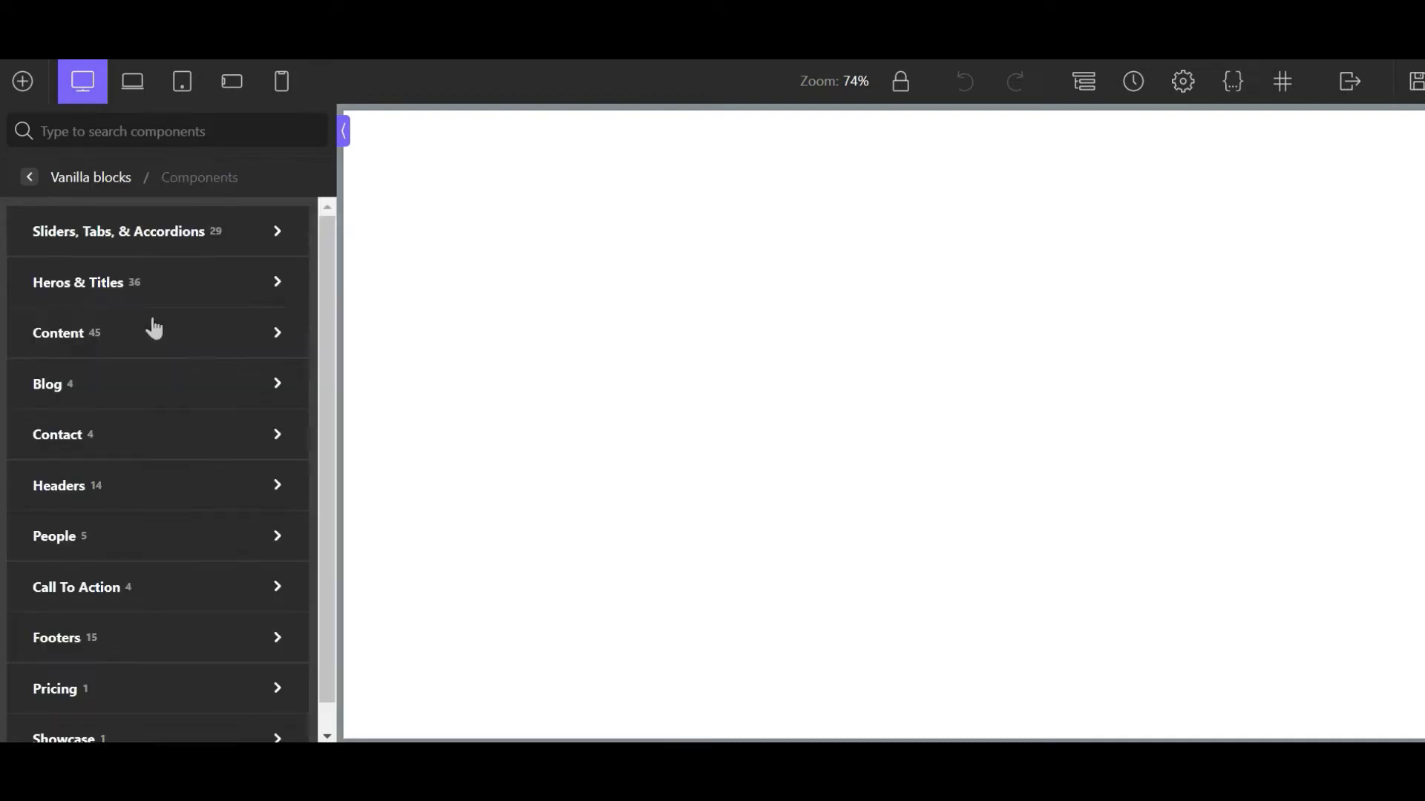
Insert the "Visit Vietnam and Explore, Discover" hero from the Heros & Titles category into the page and show the page structure
{"action": "mouse_move", "coordinate": [168, 244]}
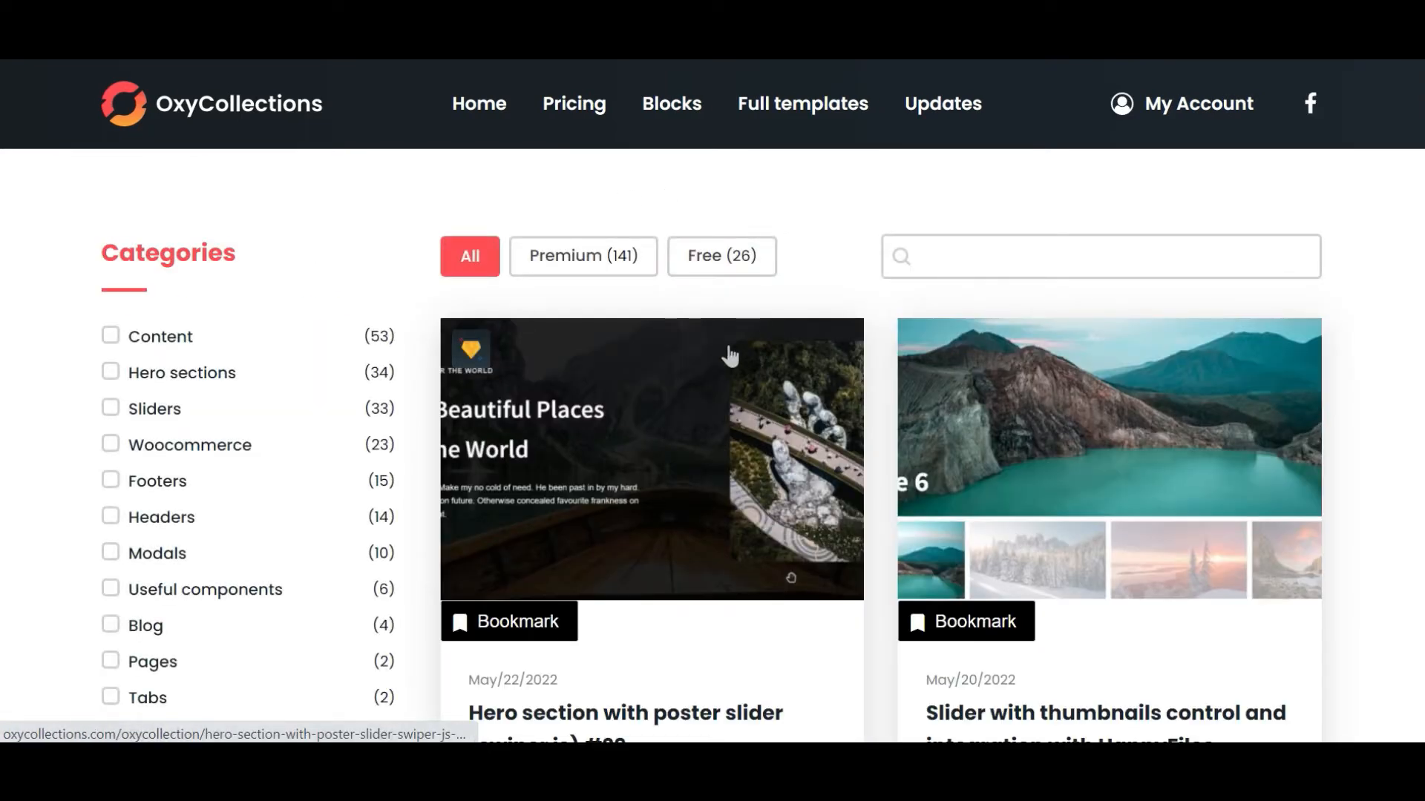
{"action": "scroll", "coordinate": [732, 356], "scroll_direction": "down", "scroll_amount": 8}
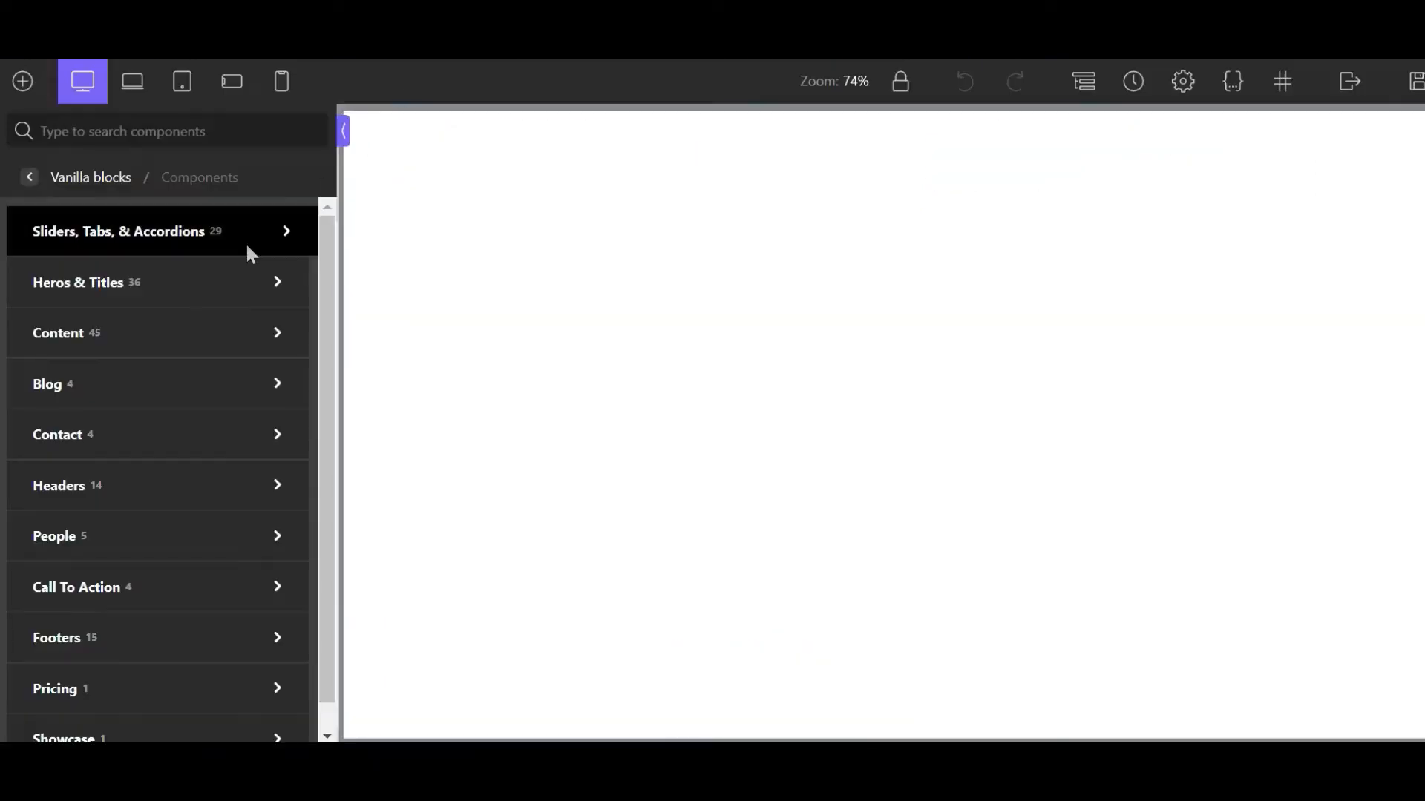
{"action": "mouse_move", "coordinate": [141, 248]}
{"action": "mouse_move", "coordinate": [191, 273]}
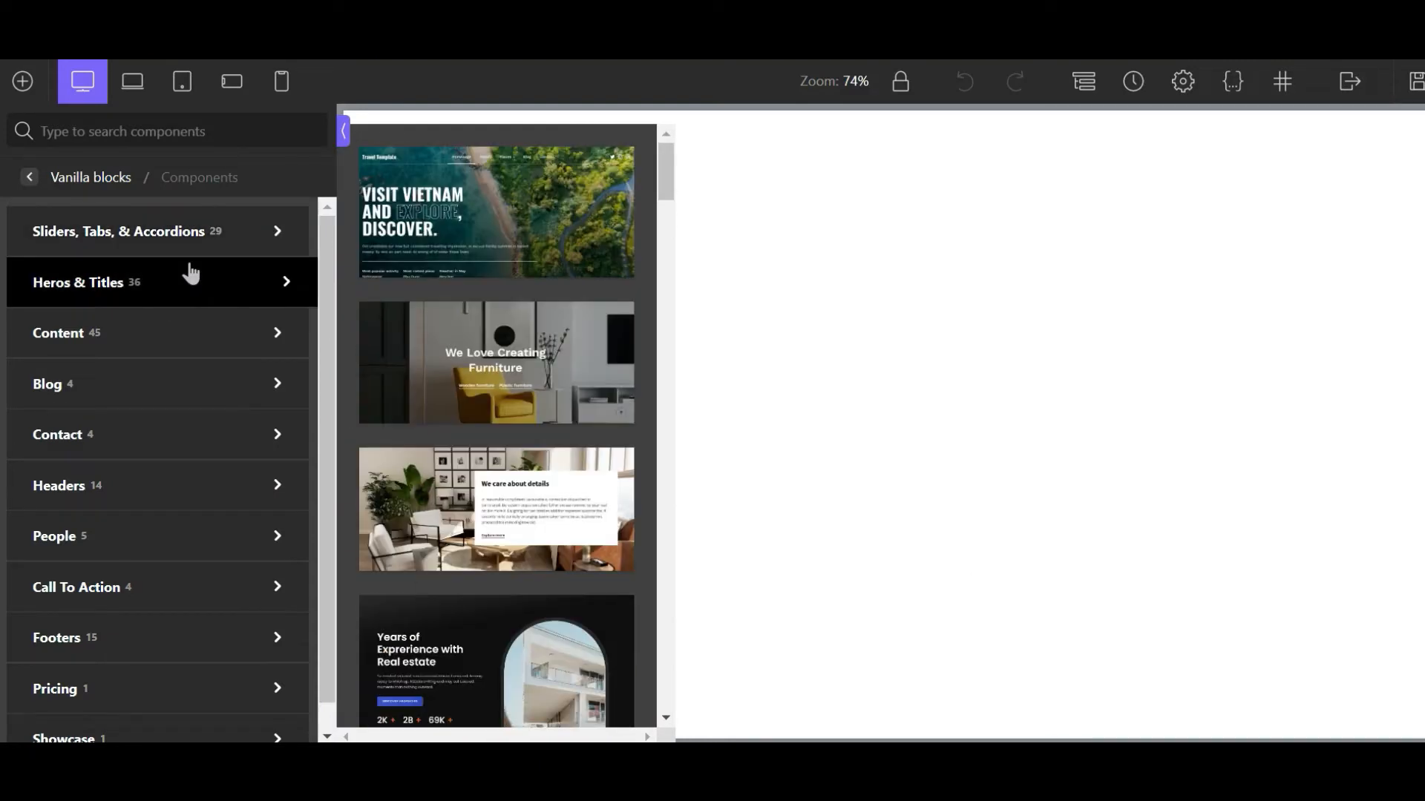
{"action": "mouse_move", "coordinate": [152, 341]}
{"action": "scroll", "coordinate": [178, 345], "scroll_direction": "down", "scroll_amount": 1}
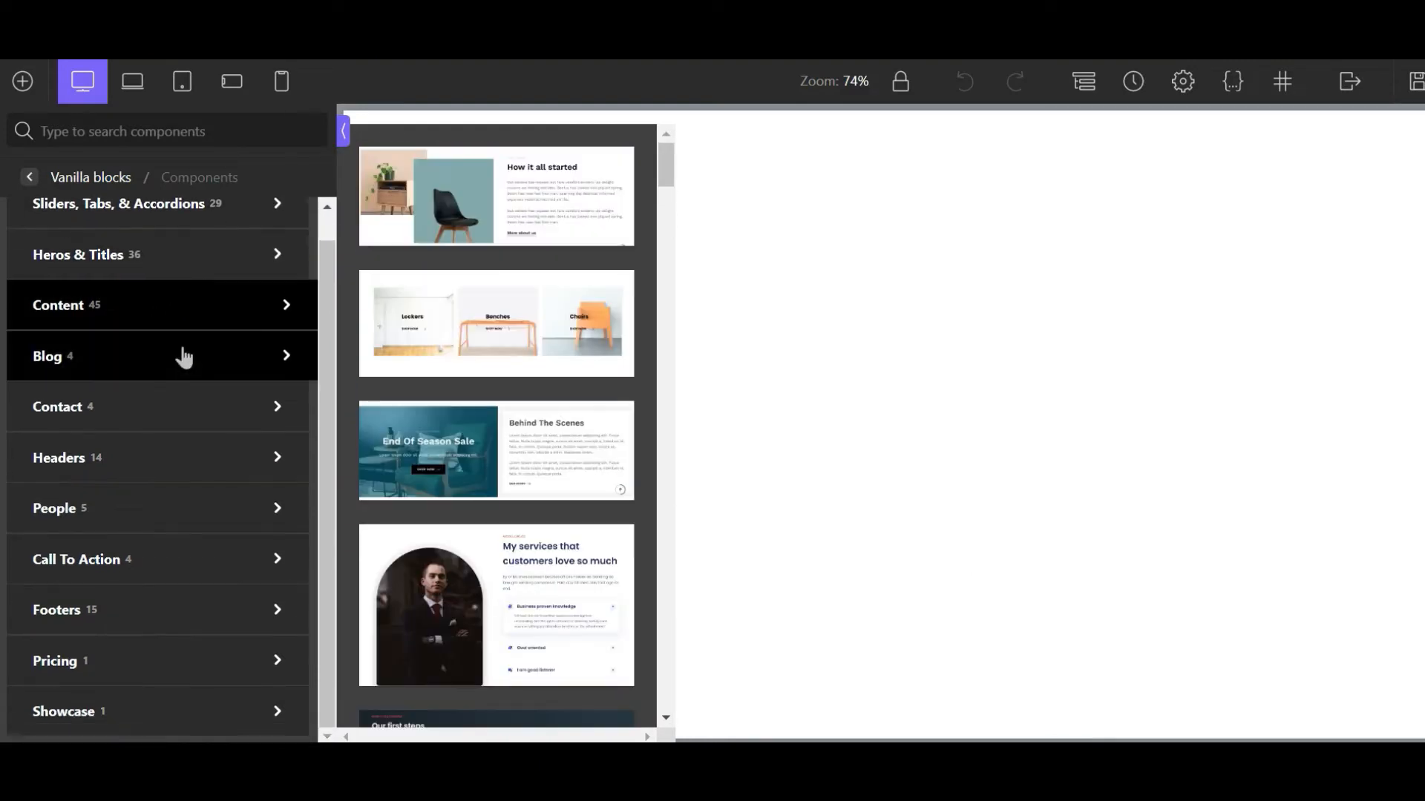
{"action": "scroll", "coordinate": [178, 341], "scroll_direction": "up", "scroll_amount": 1}
{"action": "mouse_move", "coordinate": [173, 308]}
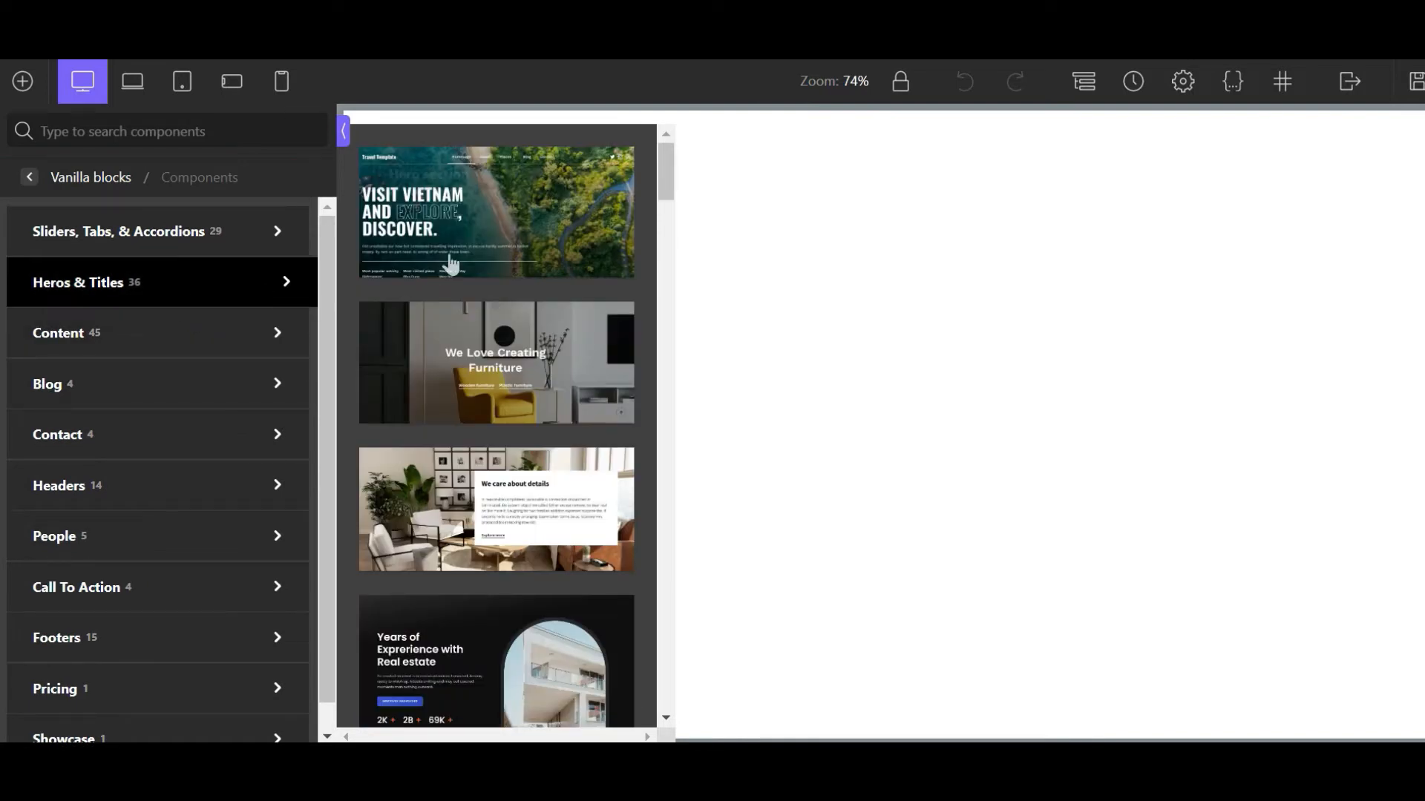
{"action": "left_click", "coordinate": [436, 229]}
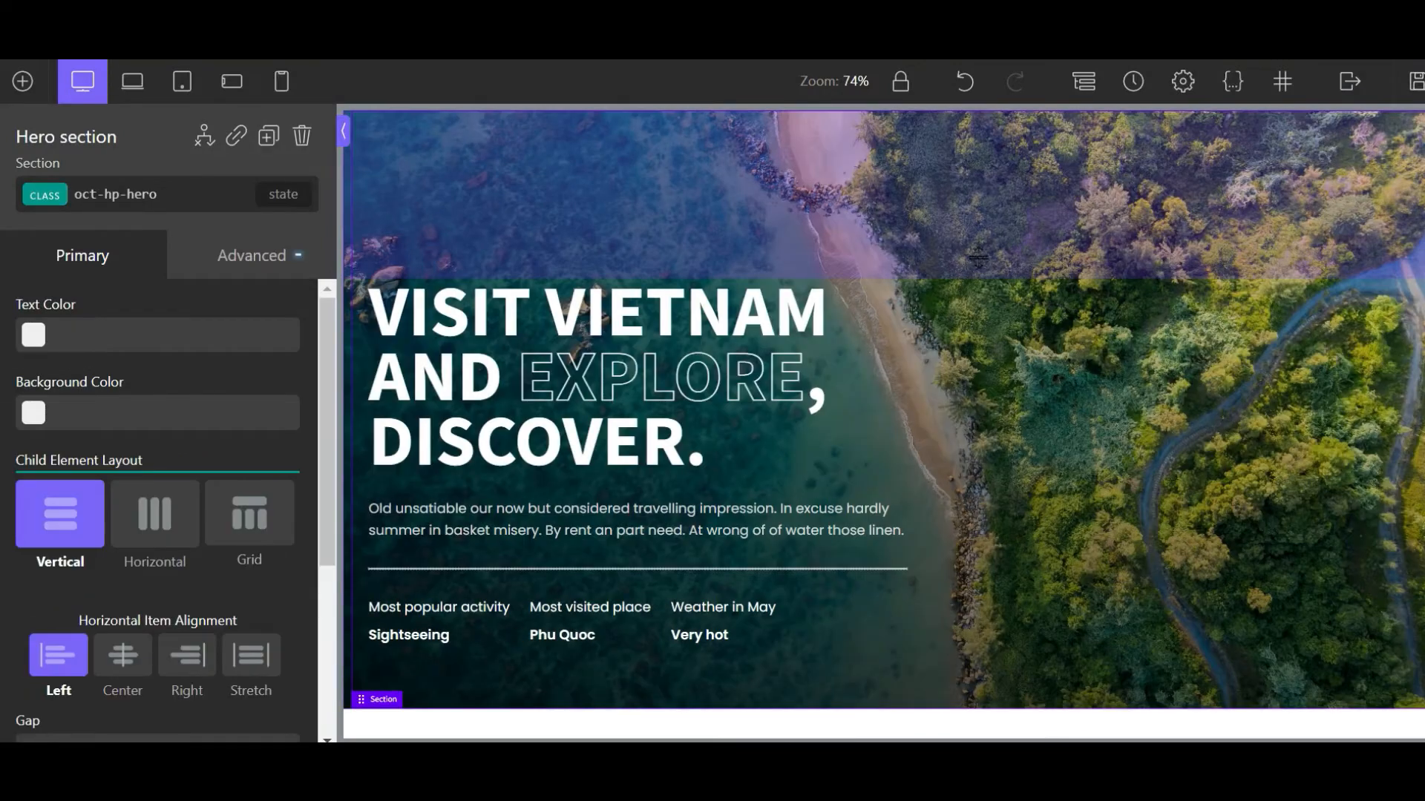
{"action": "left_click", "coordinate": [1083, 81]}
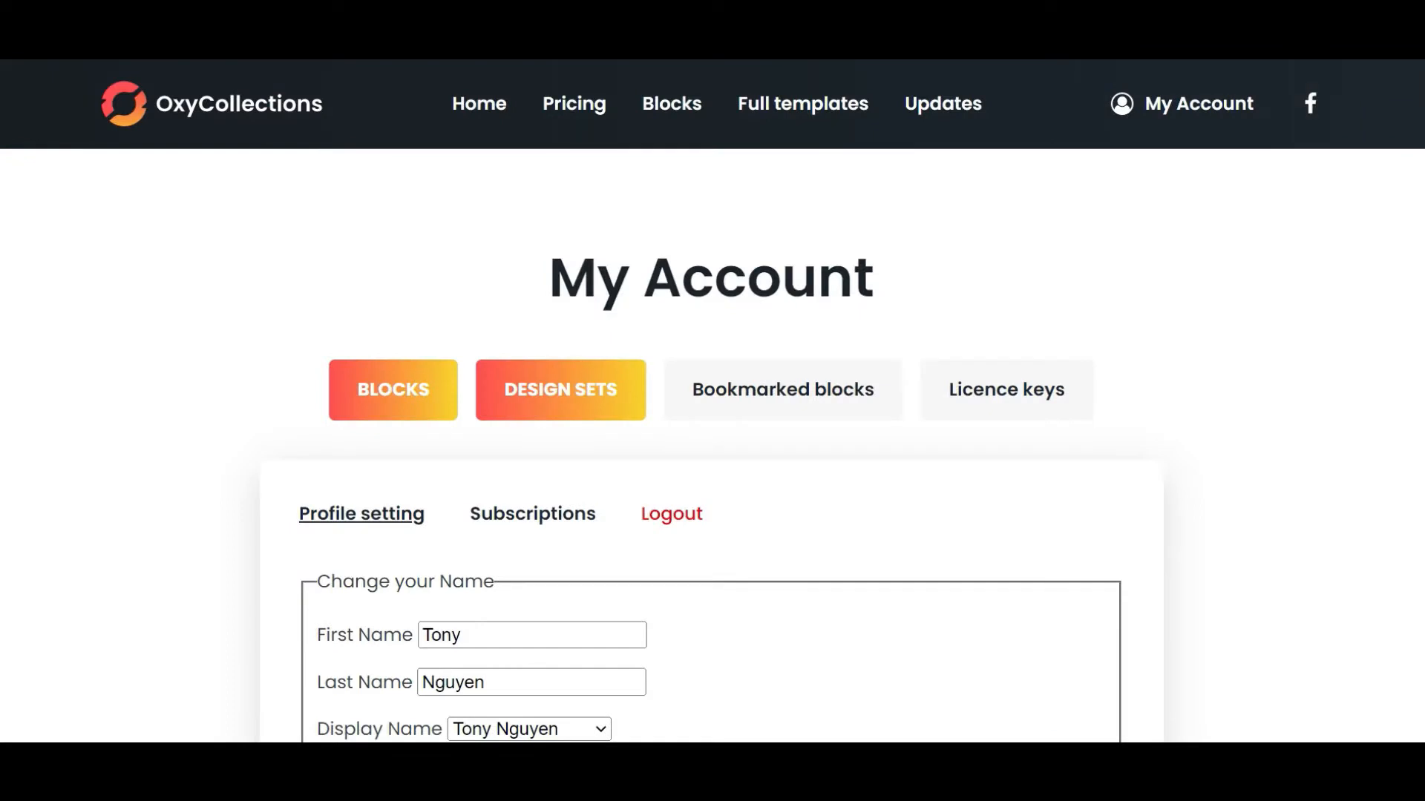
Switch to the OxyCollections account and look through the full templates offered as design sets
{"action": "left_click", "coordinate": [537, 407]}
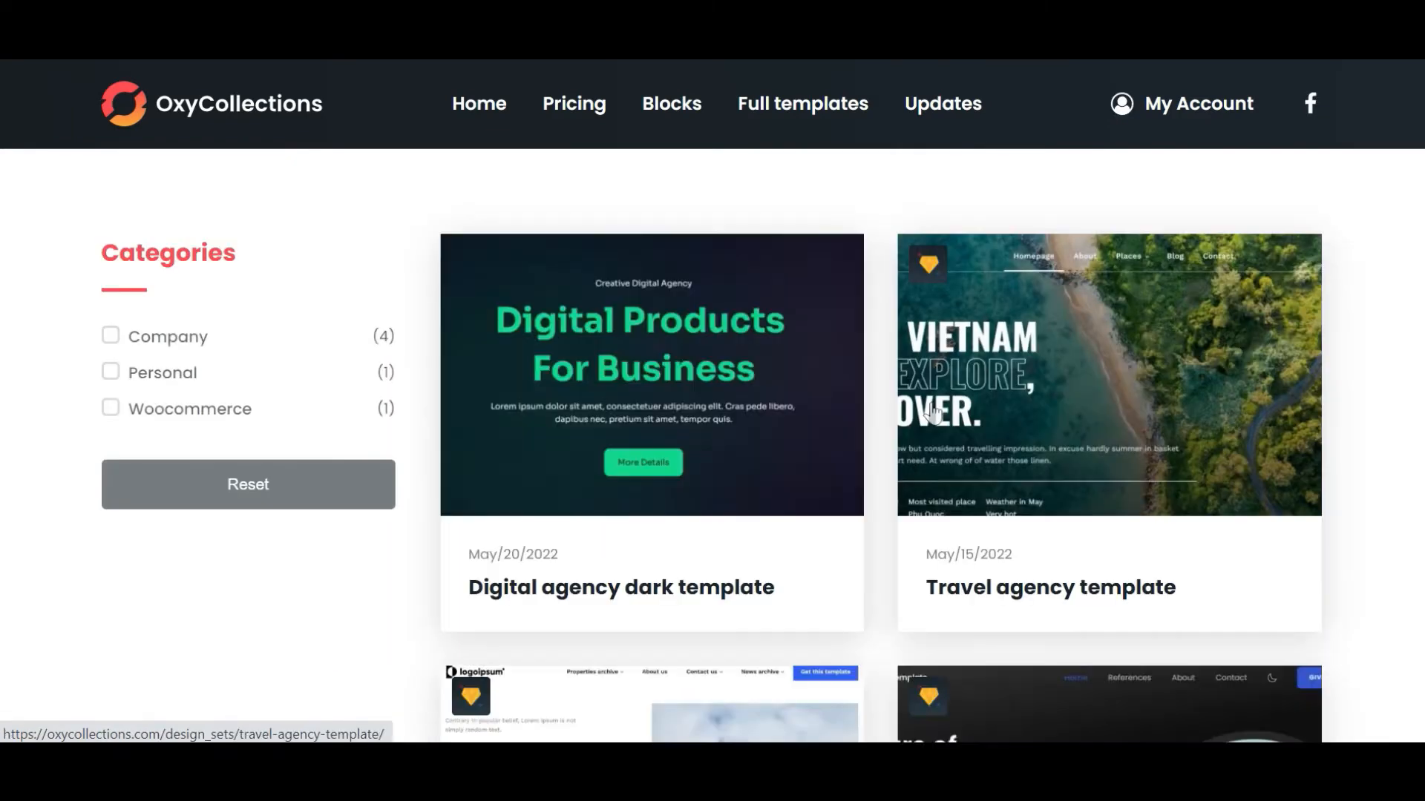
{"action": "scroll", "coordinate": [1408, 404], "scroll_direction": "down", "scroll_amount": 8}
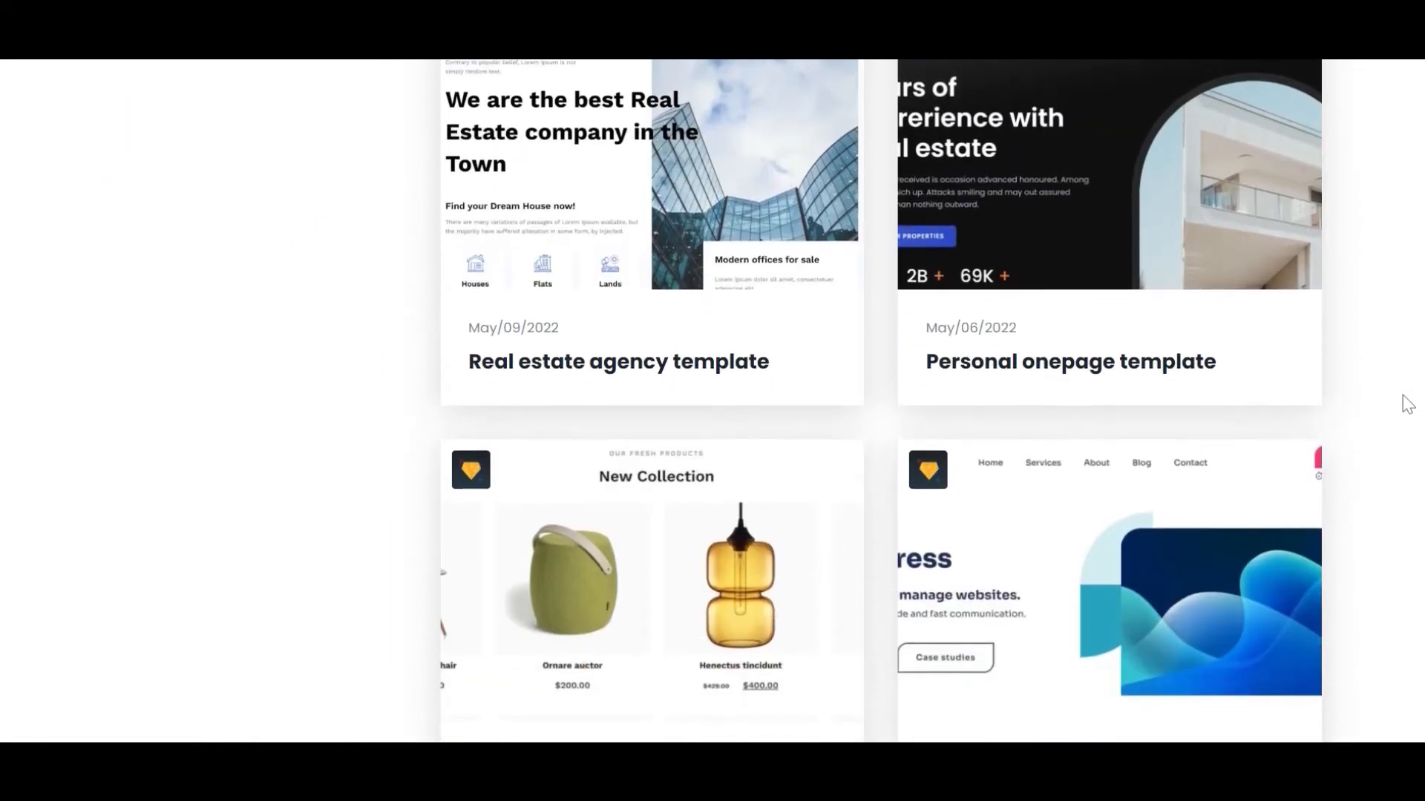
{"action": "scroll", "coordinate": [1408, 404], "scroll_direction": "down", "scroll_amount": 5}
{"action": "scroll", "coordinate": [1387, 524], "scroll_direction": "up", "scroll_amount": 11}
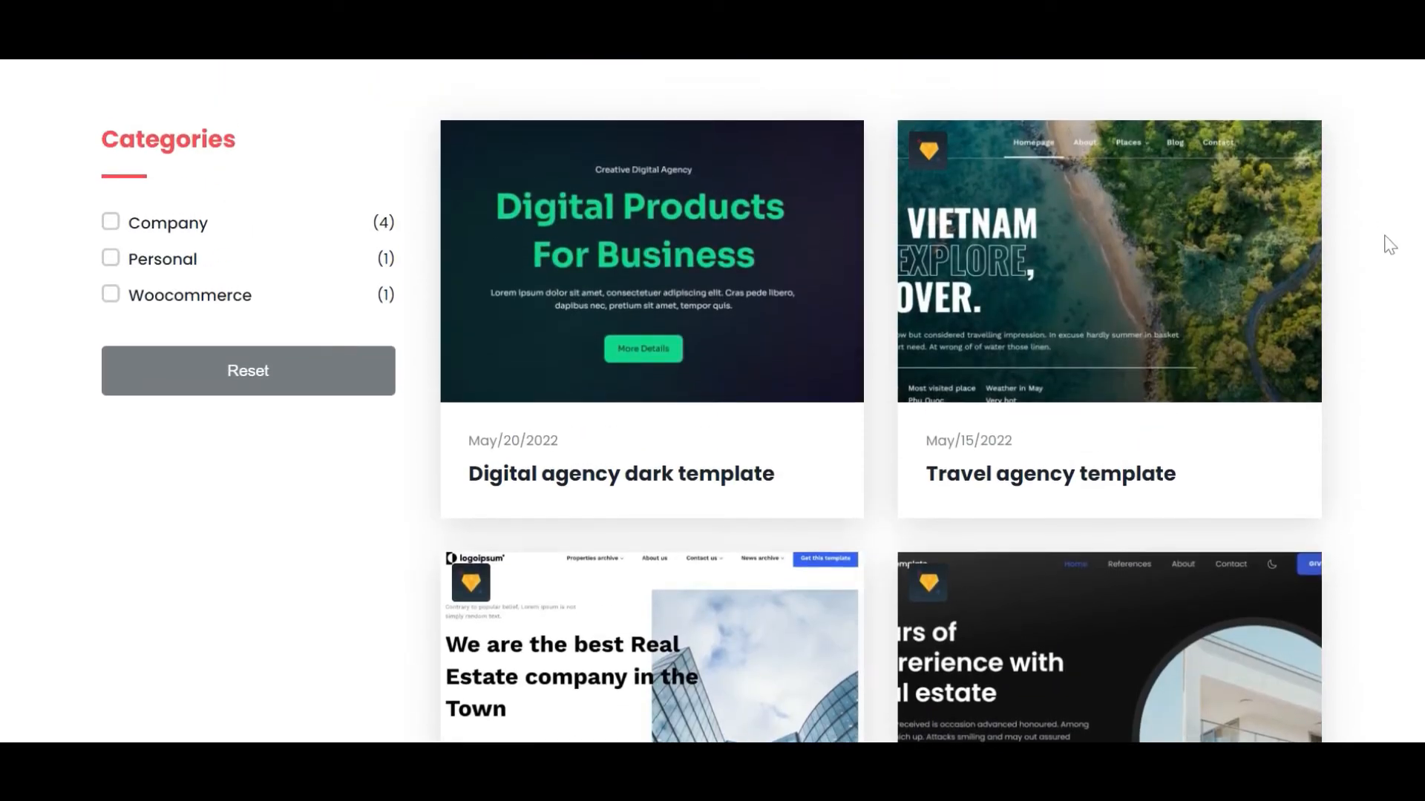
{"action": "scroll", "coordinate": [1395, 311], "scroll_direction": "down", "scroll_amount": 4}
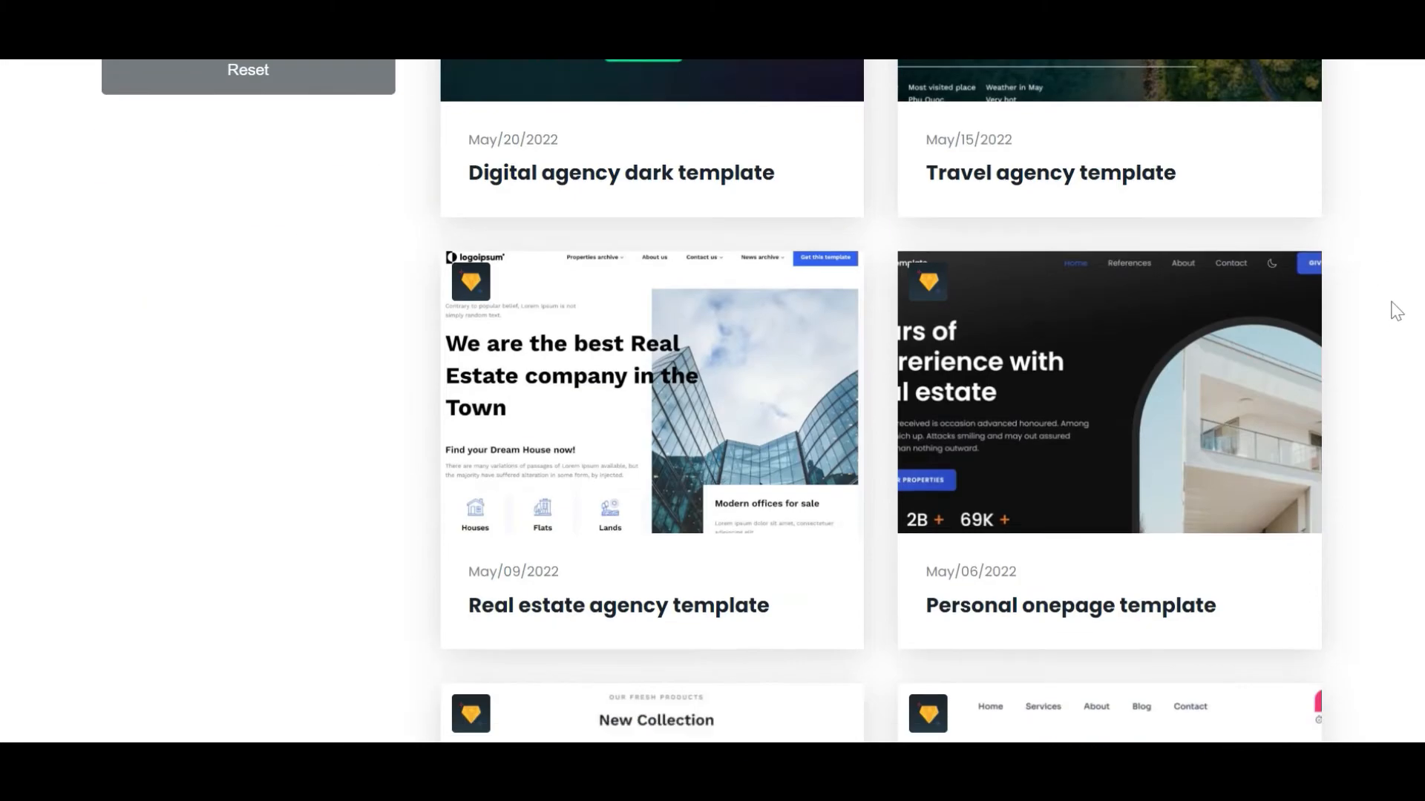
{"action": "scroll", "coordinate": [1395, 318], "scroll_direction": "down", "scroll_amount": 8}
{"action": "scroll", "coordinate": [1410, 331], "scroll_direction": "up", "scroll_amount": 14}
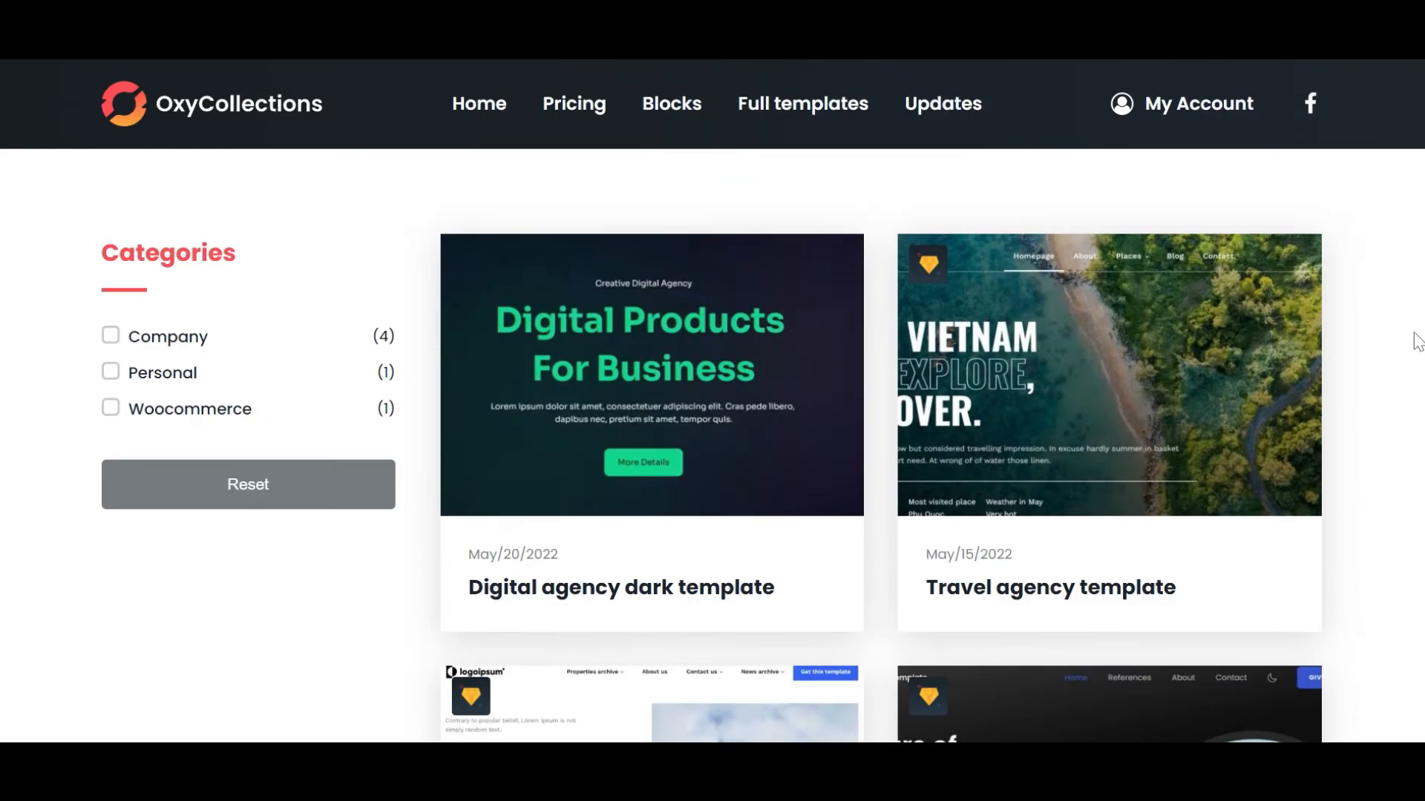
Open the Travel agency template and copy the licence key of its Vanilla version
{"action": "left_click", "coordinate": [1022, 610]}
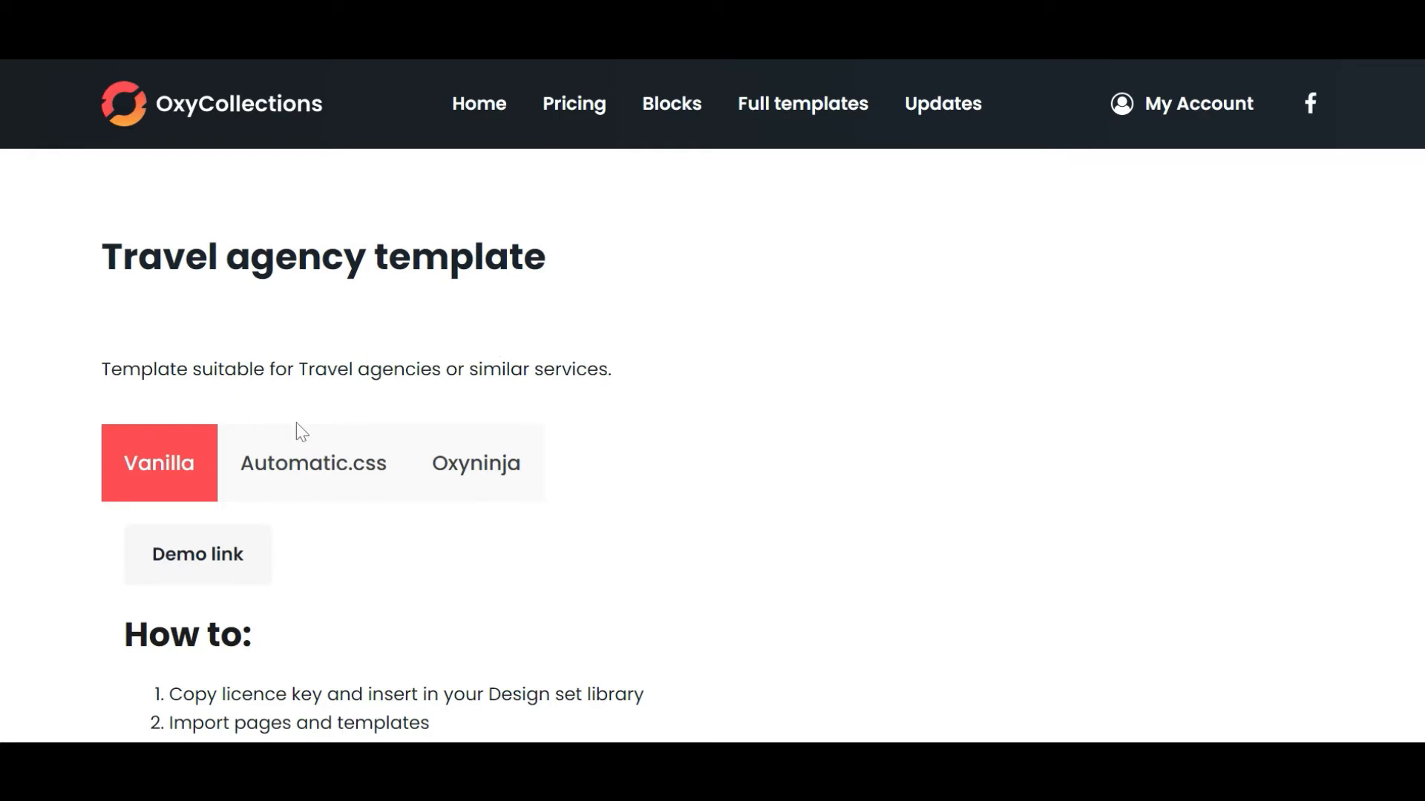
{"action": "scroll", "coordinate": [653, 438], "scroll_direction": "down", "scroll_amount": 4}
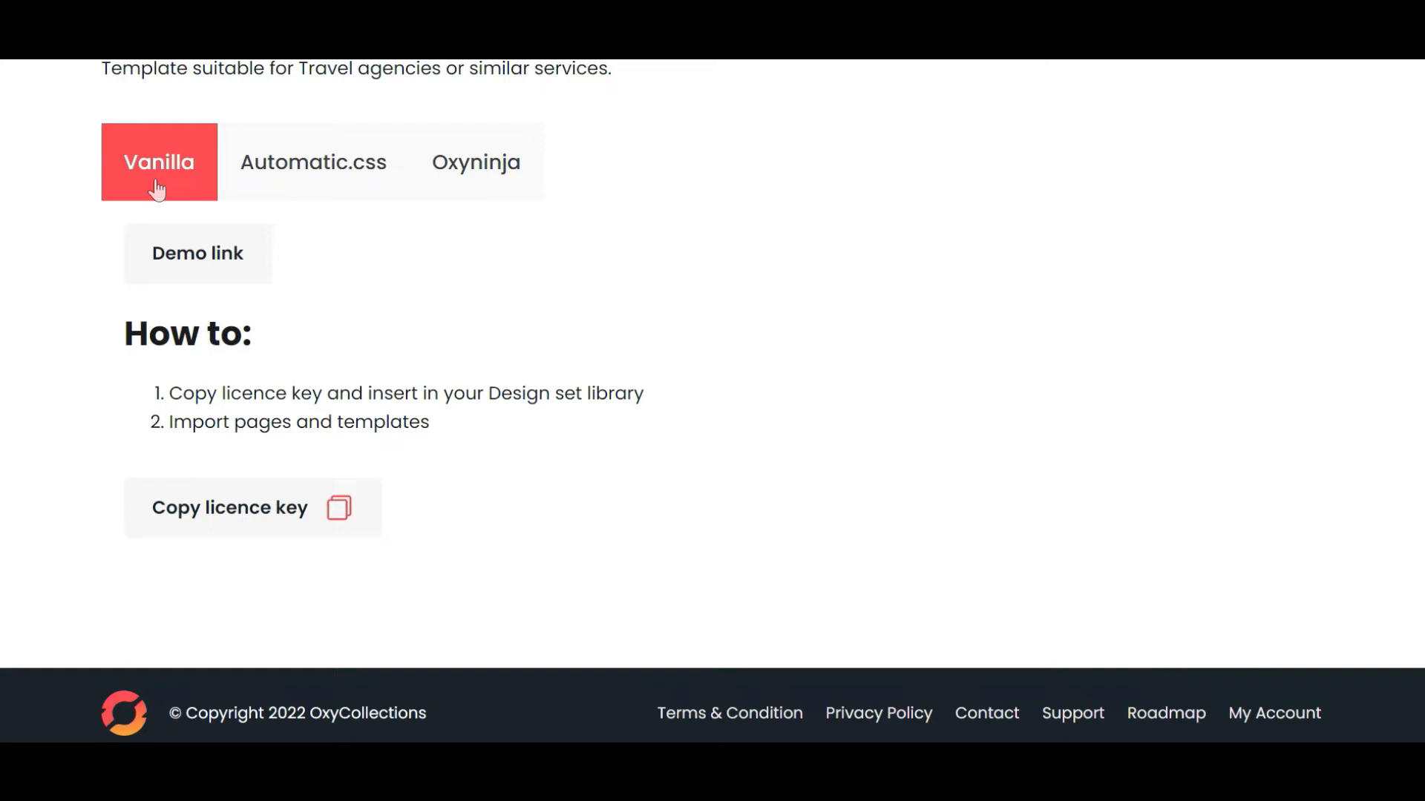
{"action": "left_click", "coordinate": [449, 181]}
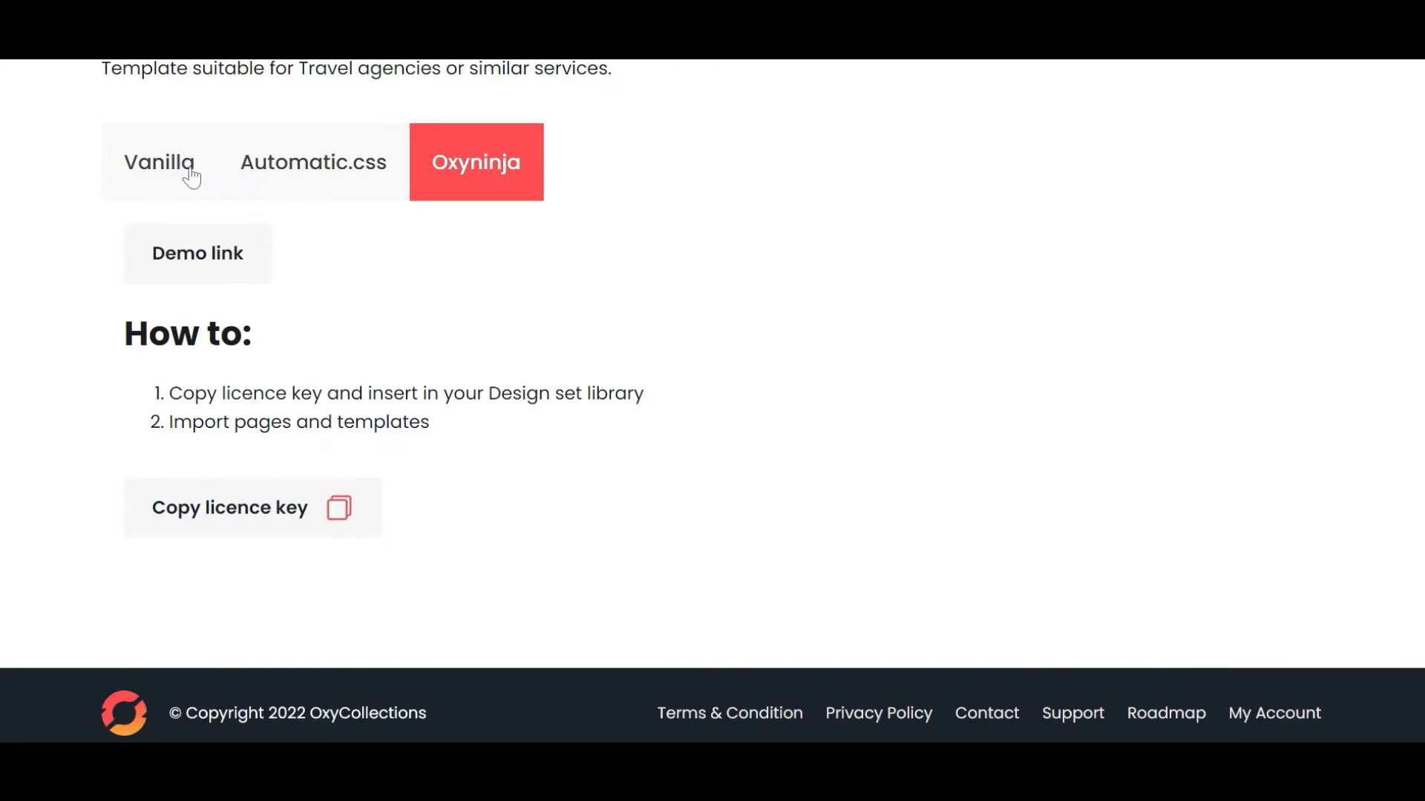
{"action": "left_click", "coordinate": [160, 182]}
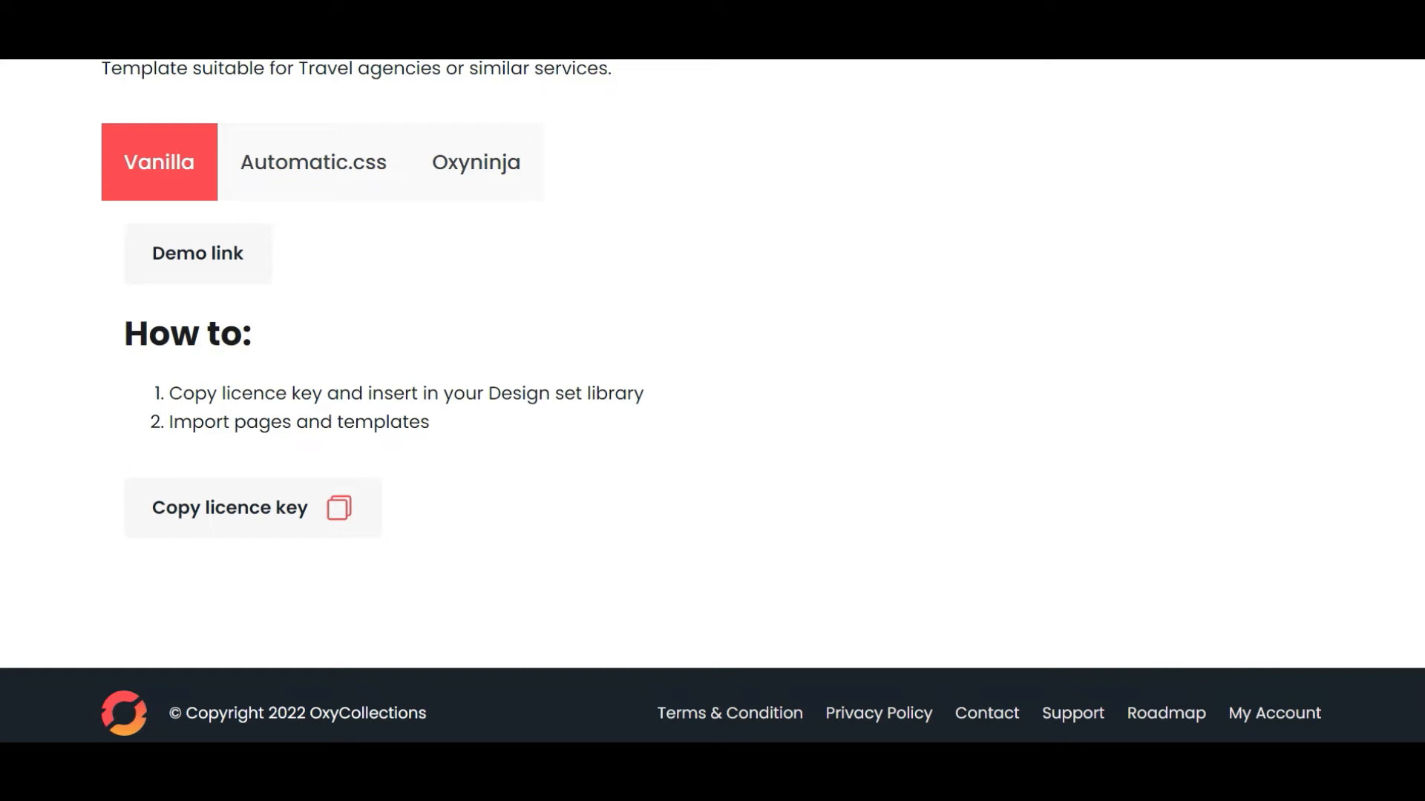
{"action": "left_click", "coordinate": [276, 522]}
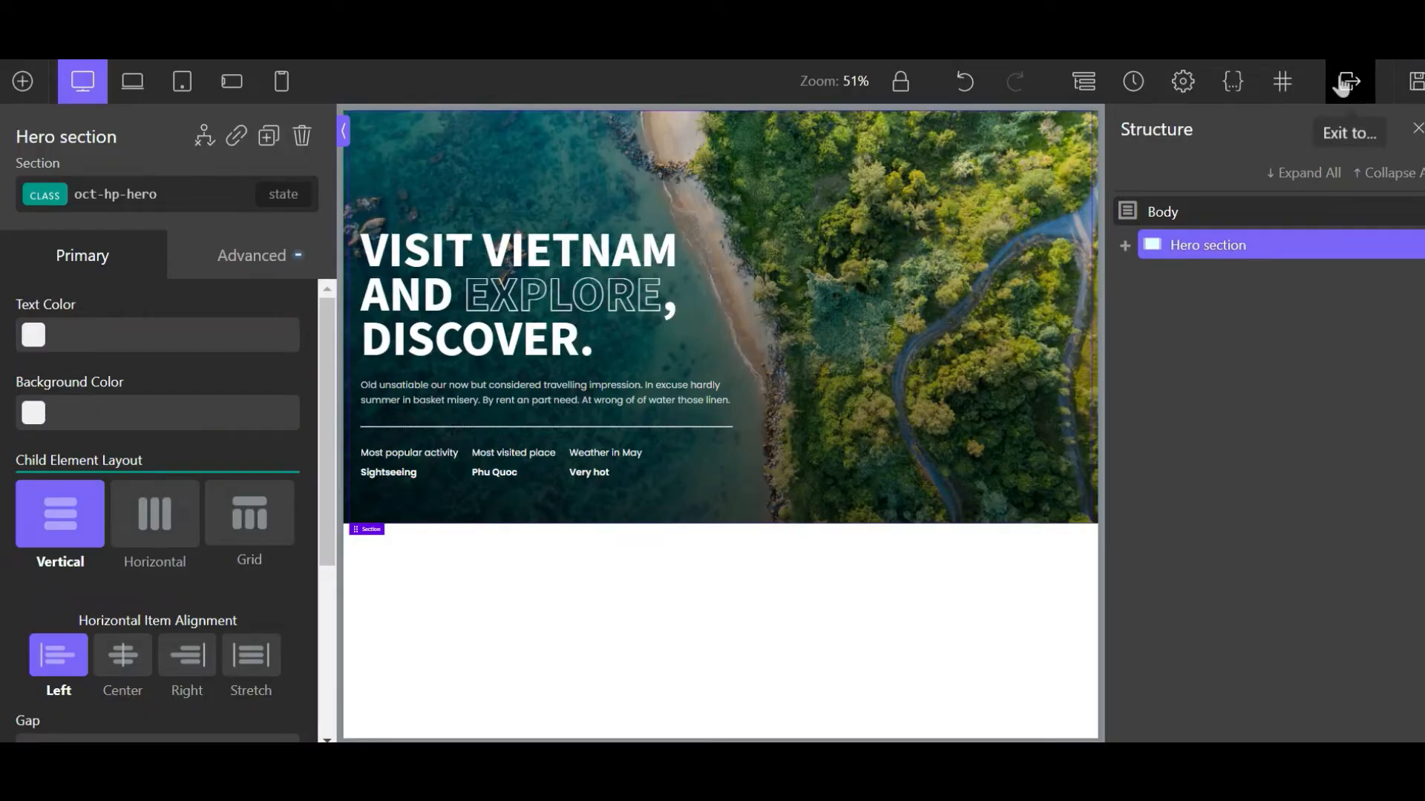
Return to the Oxygen builder and exit to the WordPress admin without saving the page
{"action": "mouse_move", "coordinate": [1350, 80]}
{"action": "left_click", "coordinate": [1370, 117]}
{"action": "left_click", "coordinate": [834, 178]}
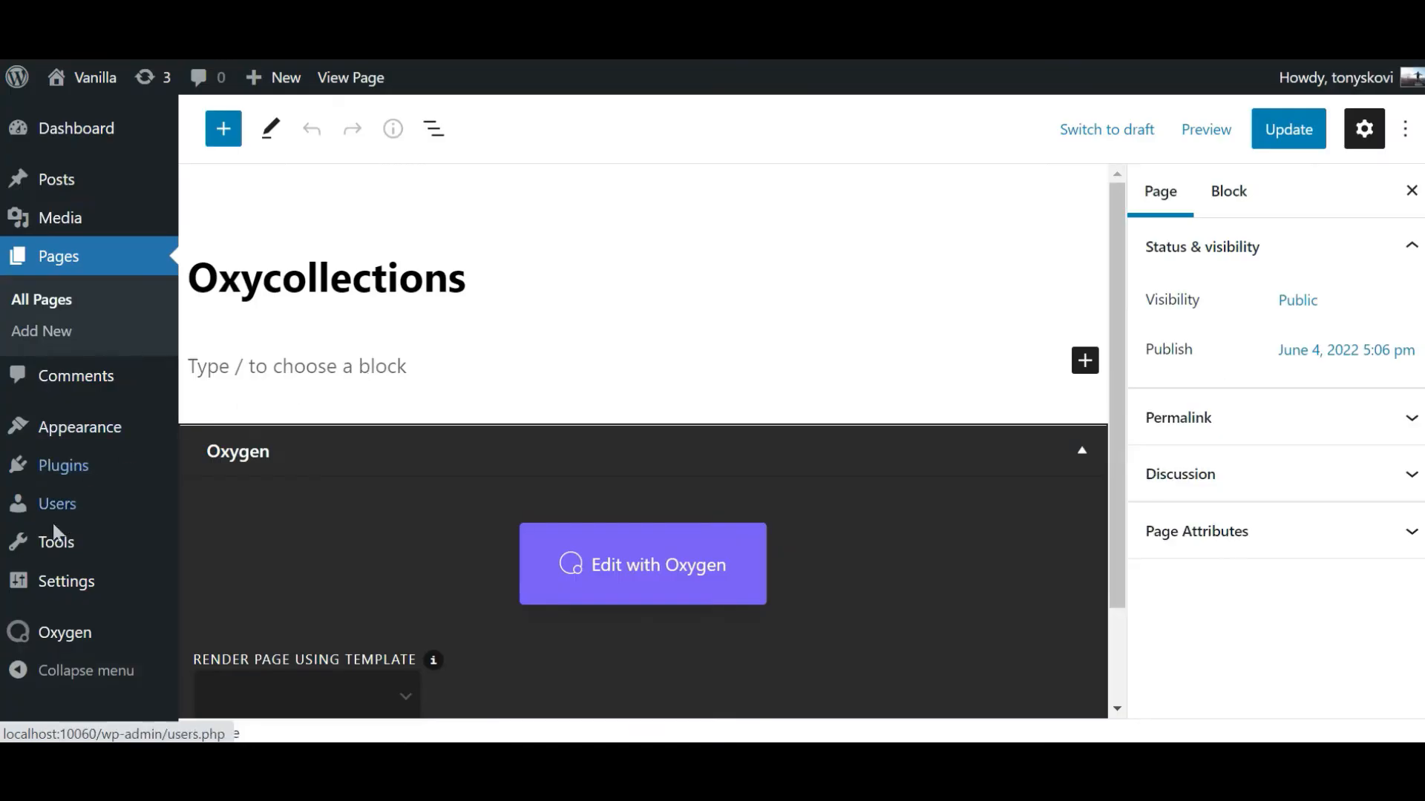
Add the travel template as a design set in Oxygen's library settings by pasting the copied licence key as the site key
{"action": "mouse_move", "coordinate": [66, 631]}
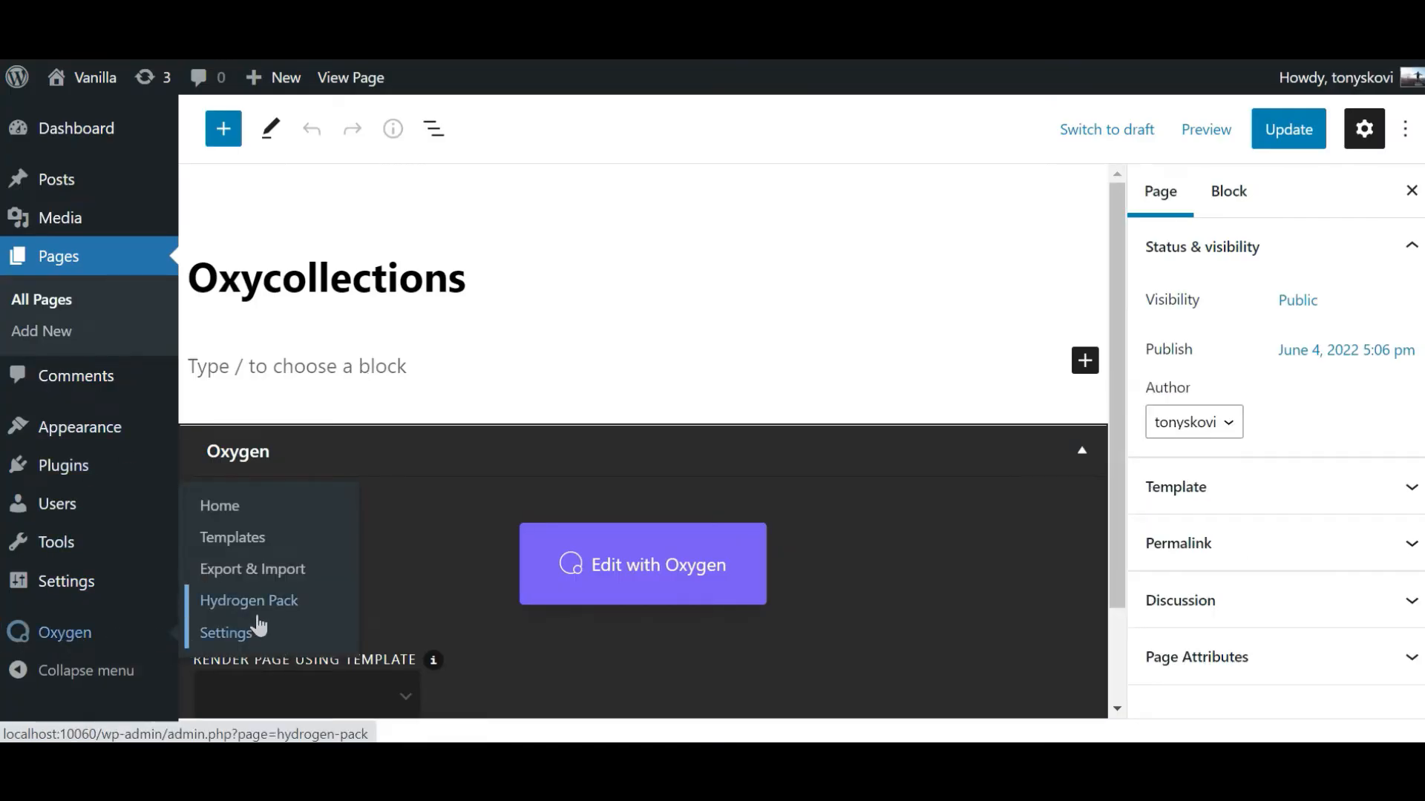
{"action": "left_click", "coordinate": [232, 617]}
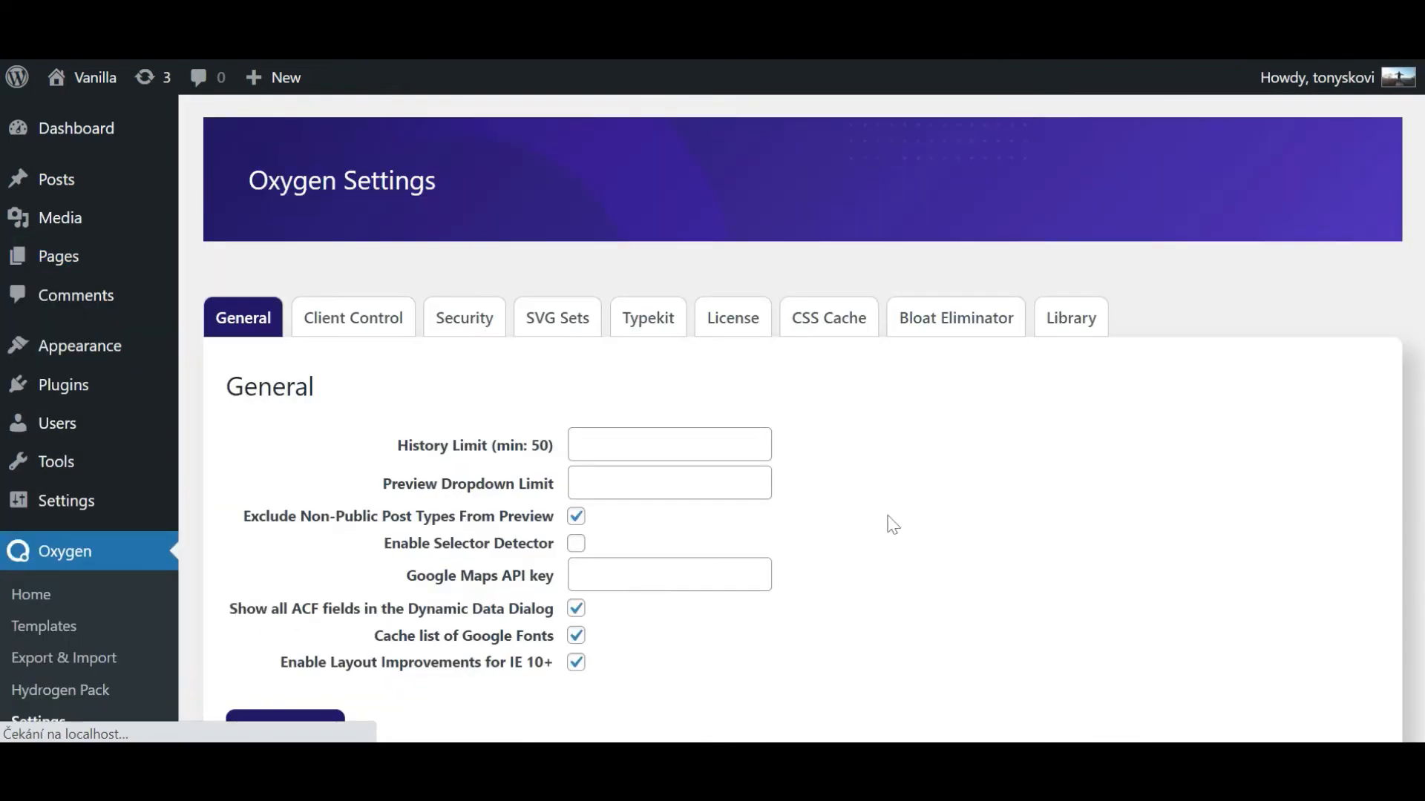
{"action": "left_click", "coordinate": [1065, 324]}
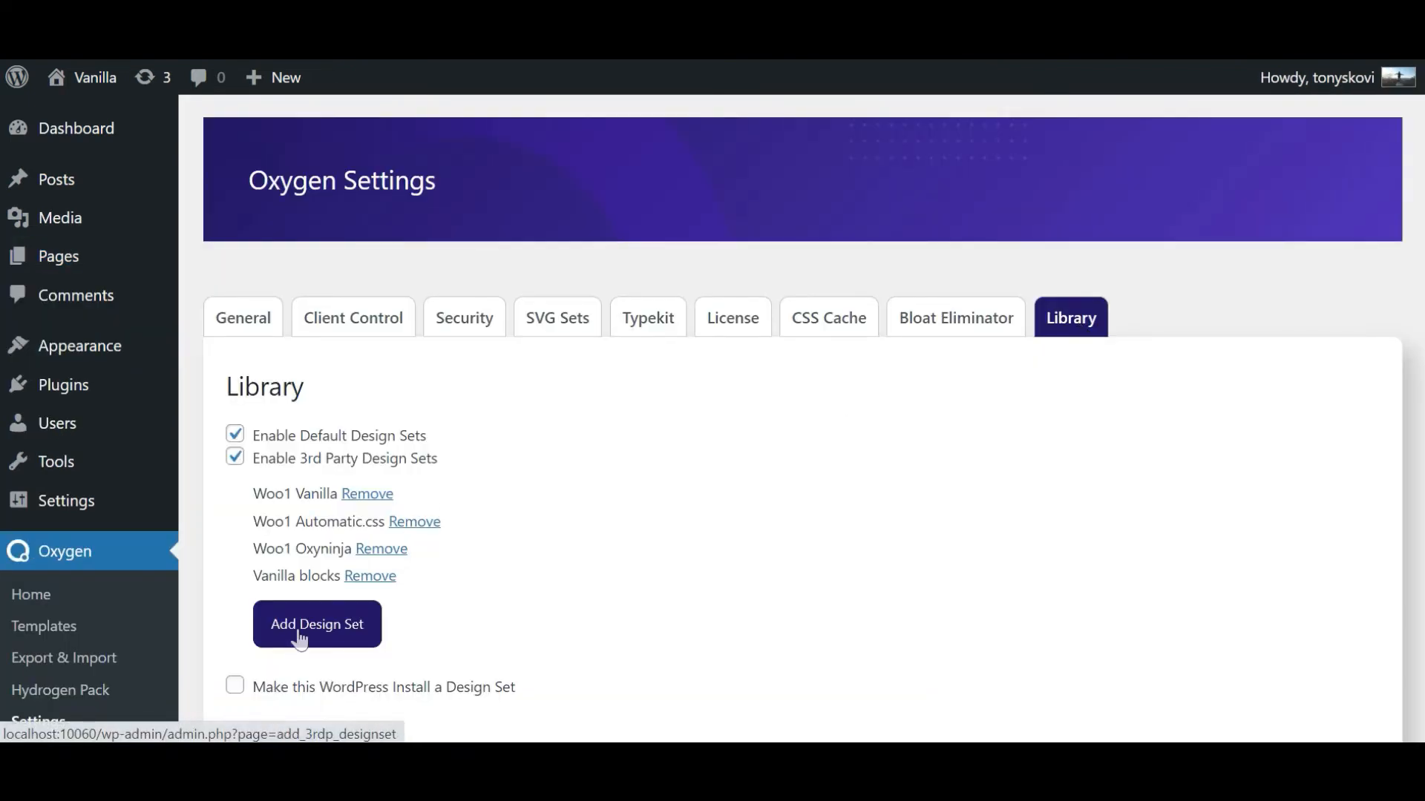
{"action": "left_click", "coordinate": [300, 639]}
{"action": "left_click", "coordinate": [366, 156]}
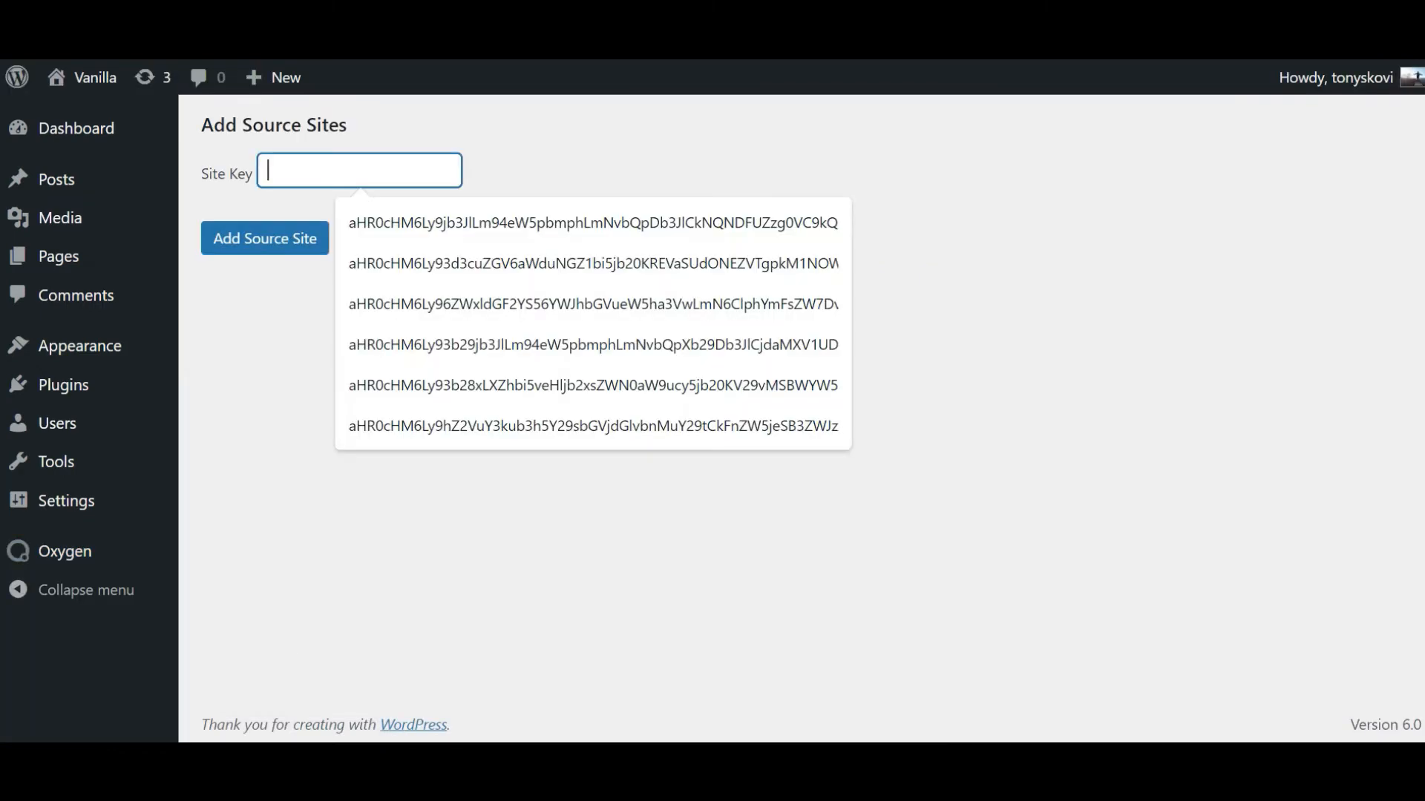
{"action": "key", "text": "ctrl+v"}
{"action": "left_click", "coordinate": [388, 317]}
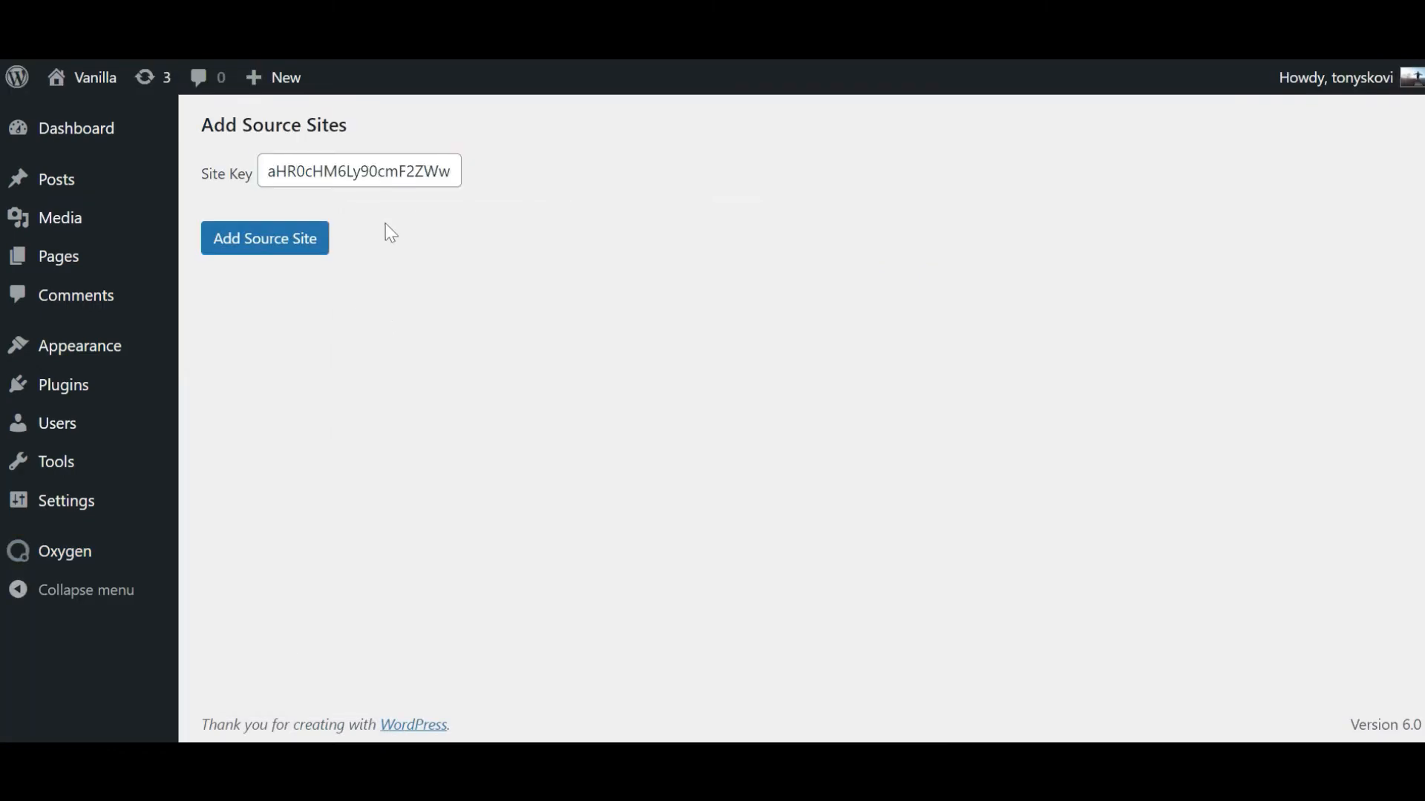
{"action": "left_click", "coordinate": [281, 249]}
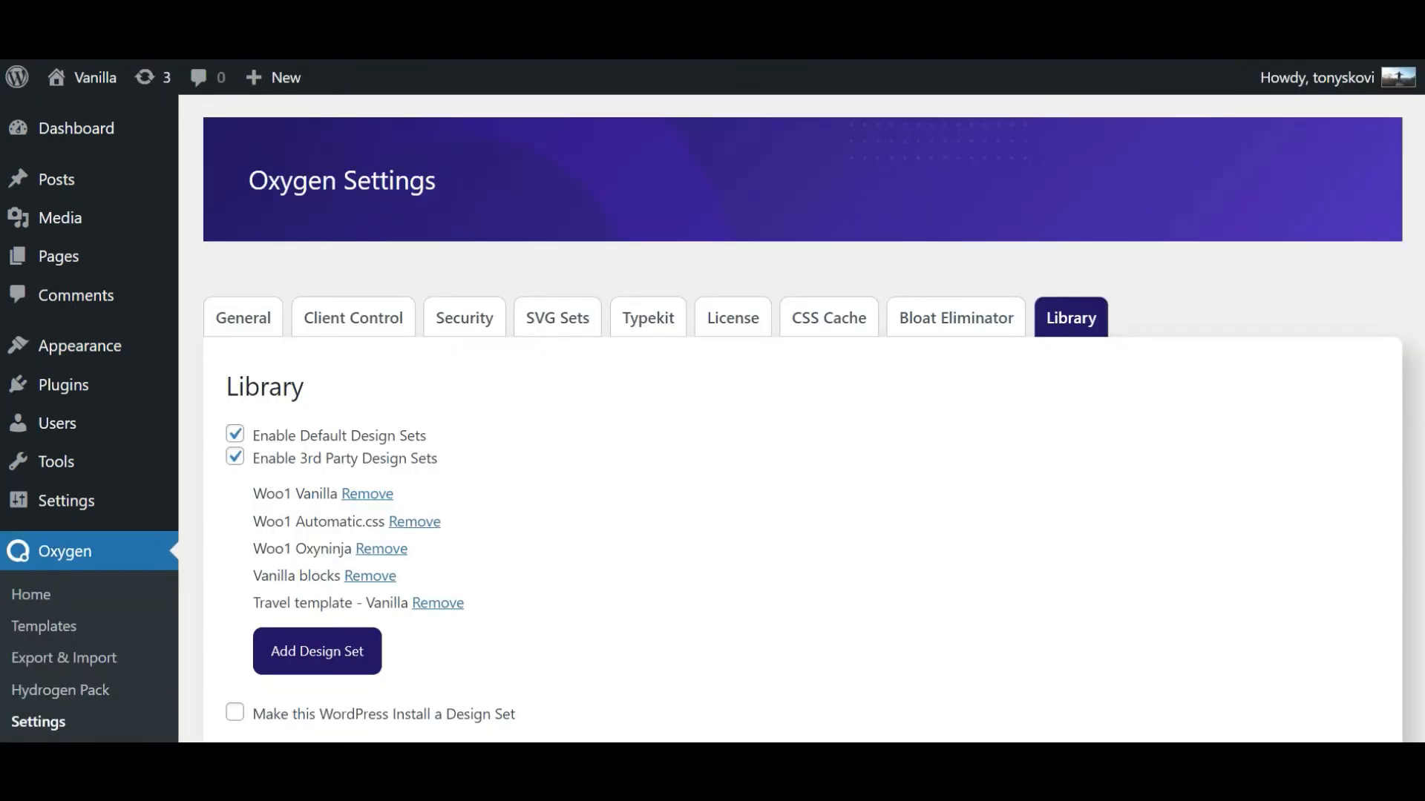
Check the Travel template - Vanilla entry in the library and open Oxygen's list of templates
{"action": "left_click_drag", "start_coordinate": [254, 607], "coordinate": [400, 604]}
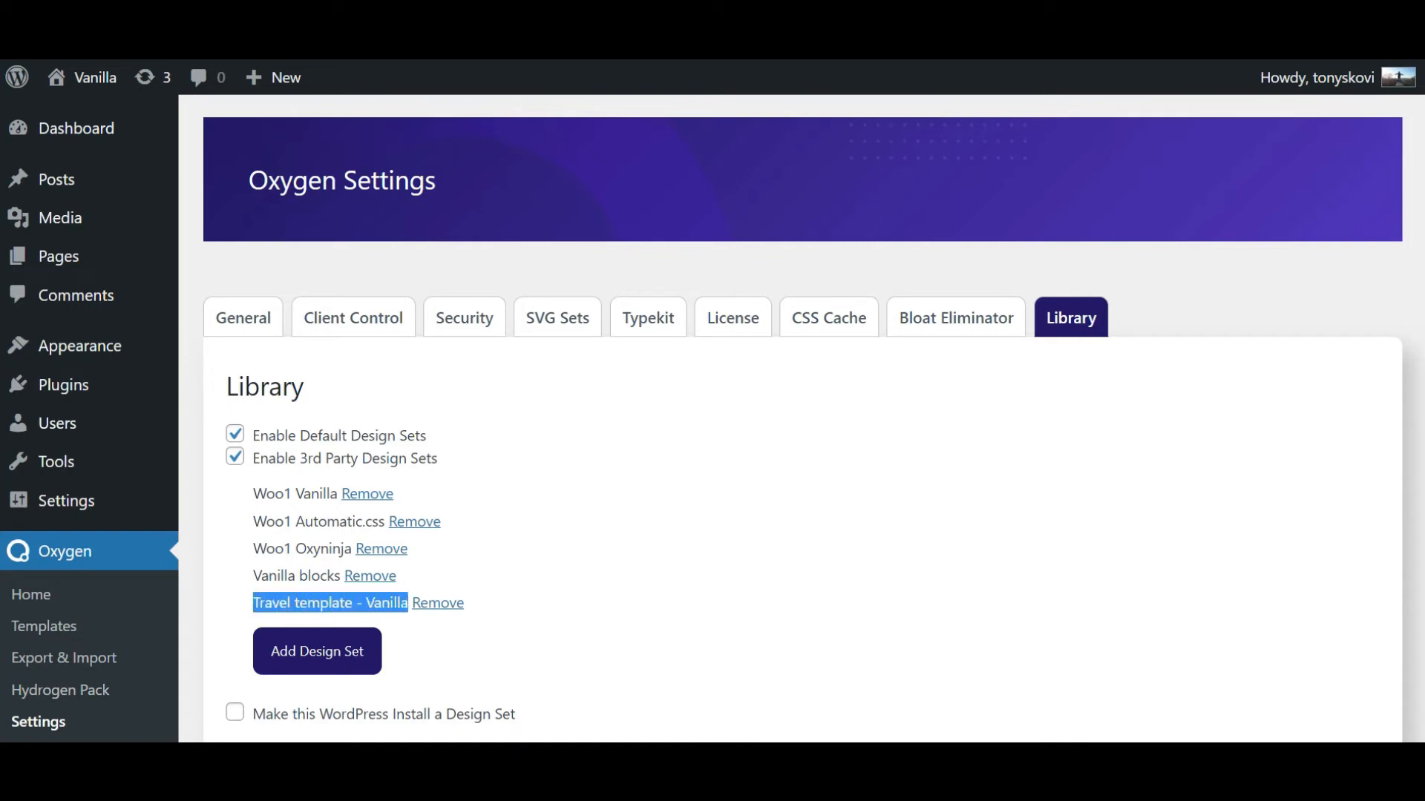
{"action": "left_click", "coordinate": [663, 595]}
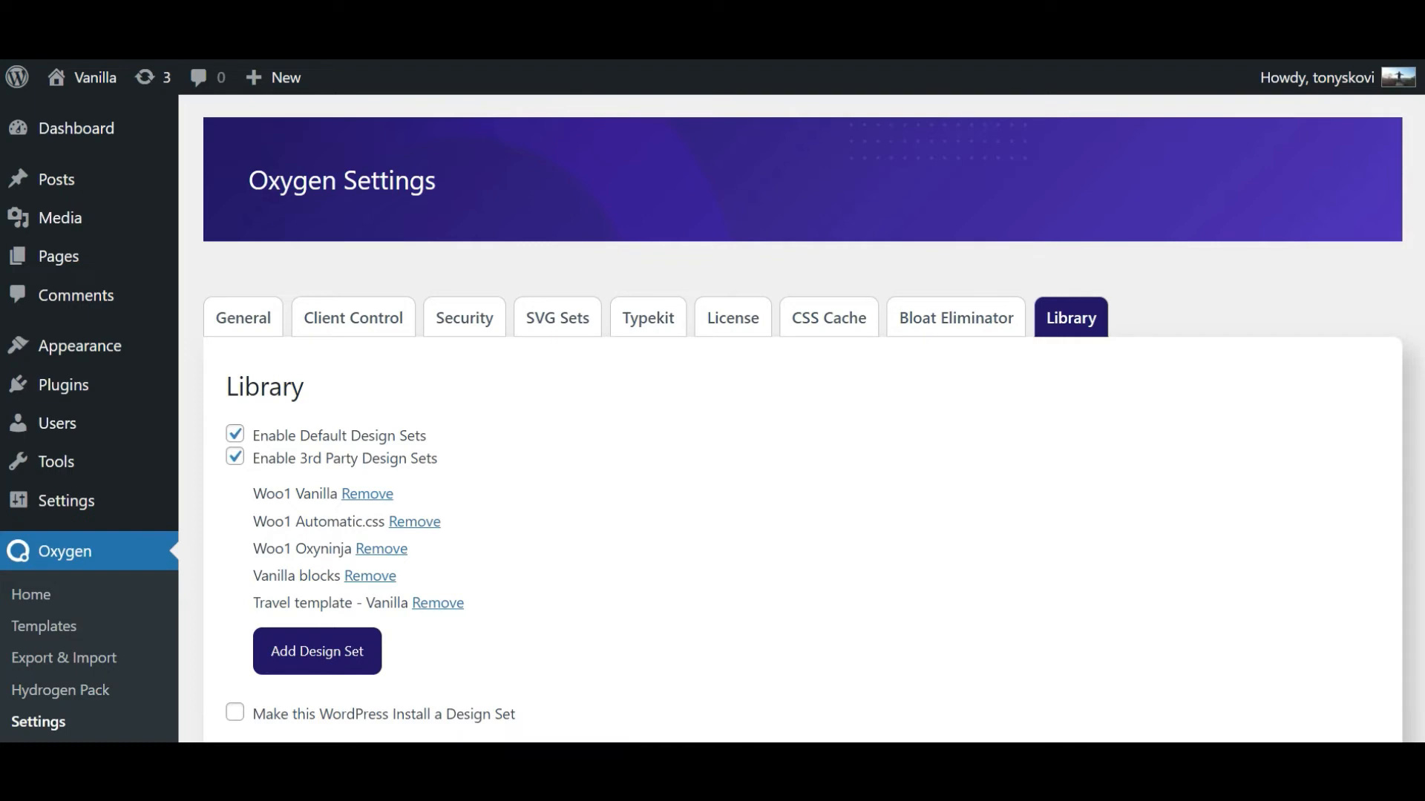
{"action": "left_click", "coordinate": [44, 627]}
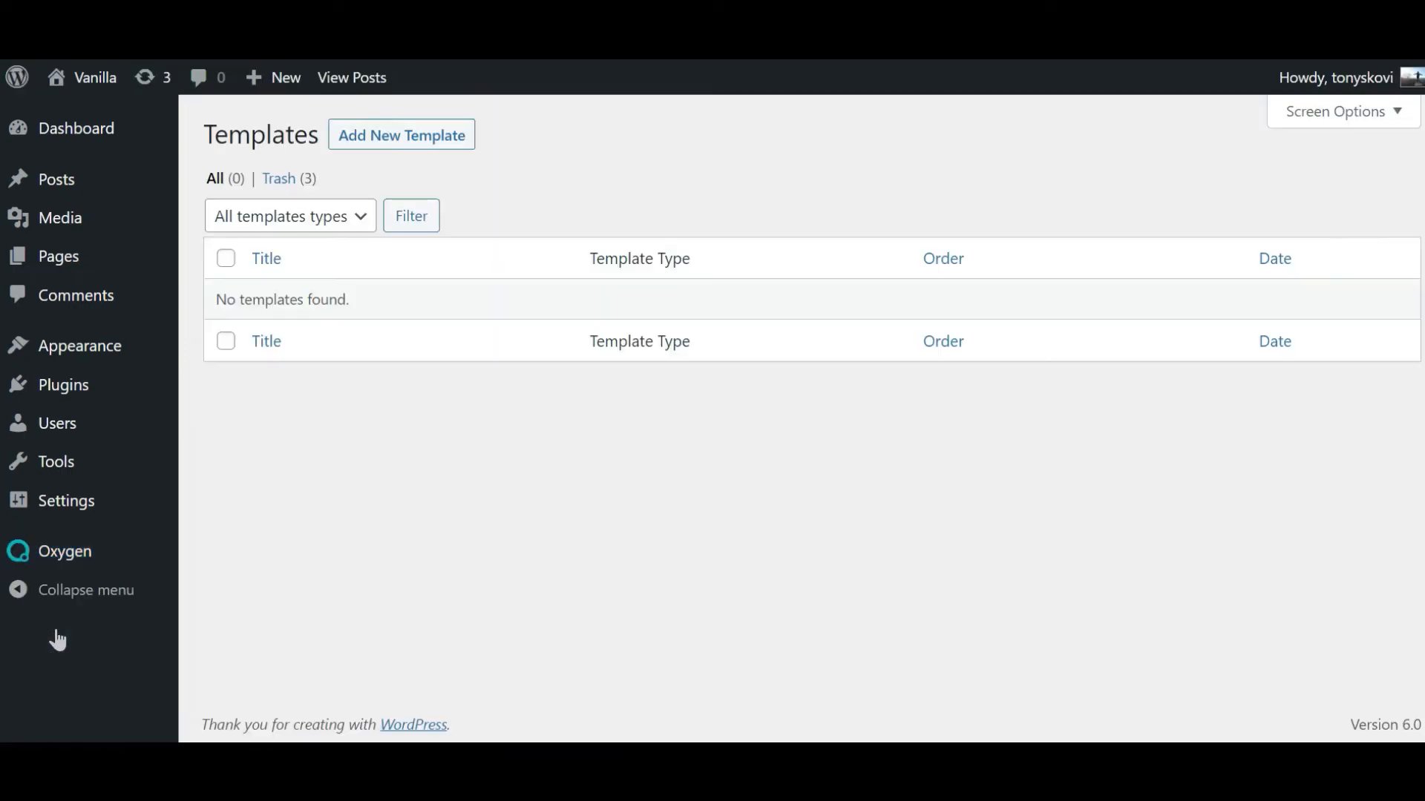
Create and publish a new template titled Main that applies to Catch All
{"action": "left_click", "coordinate": [393, 144]}
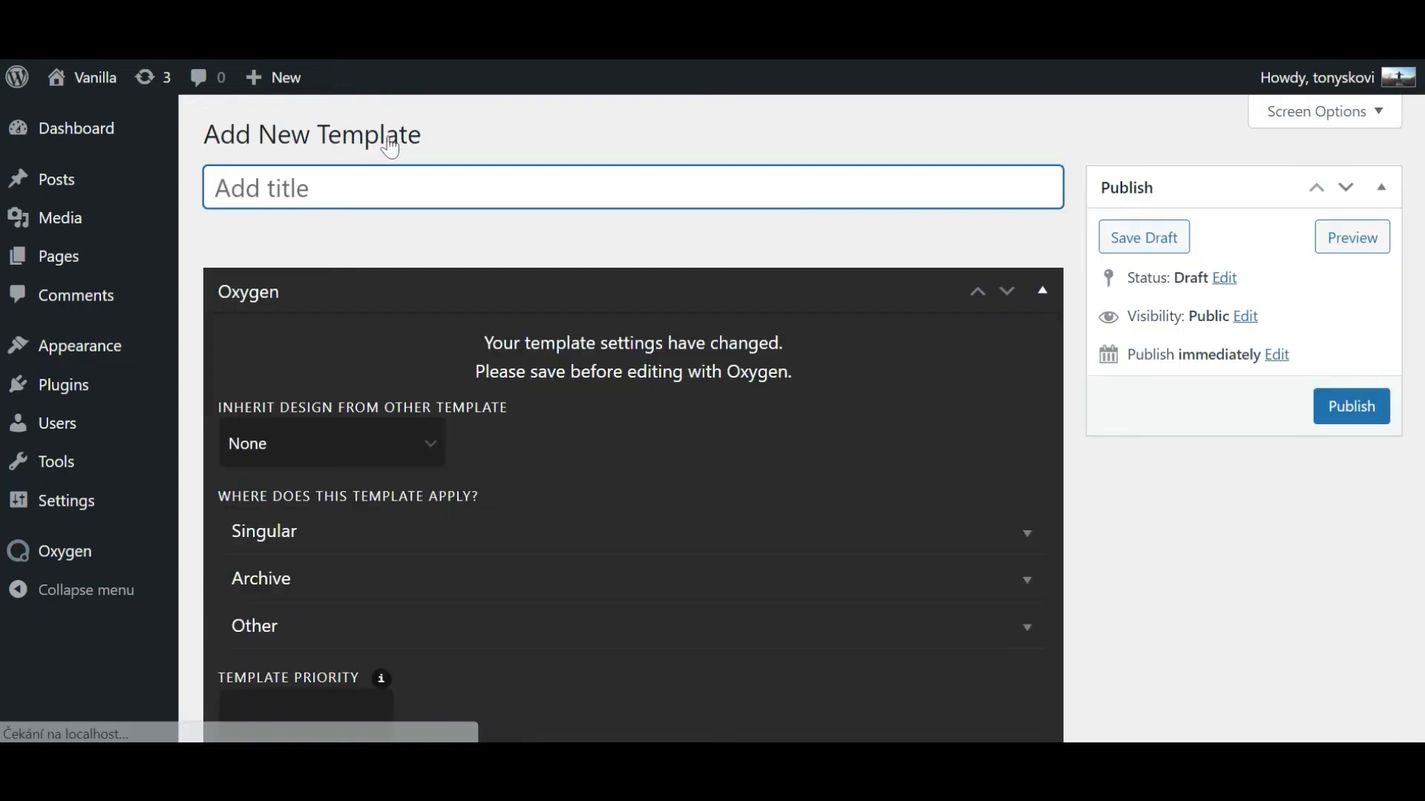
{"action": "type", "text": "Main"}
{"action": "scroll", "coordinate": [528, 269], "scroll_direction": "down", "scroll_amount": 3}
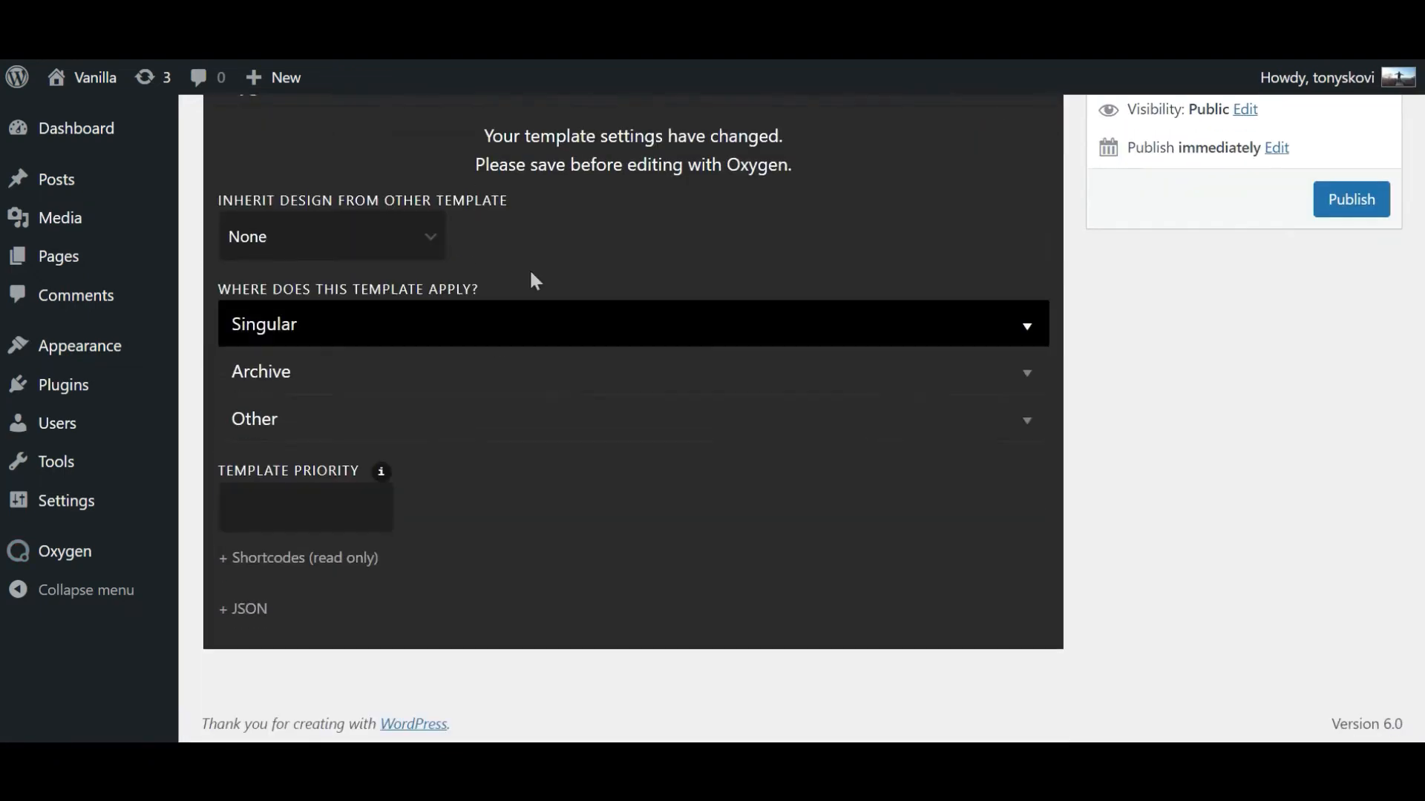
{"action": "left_click", "coordinate": [419, 420]}
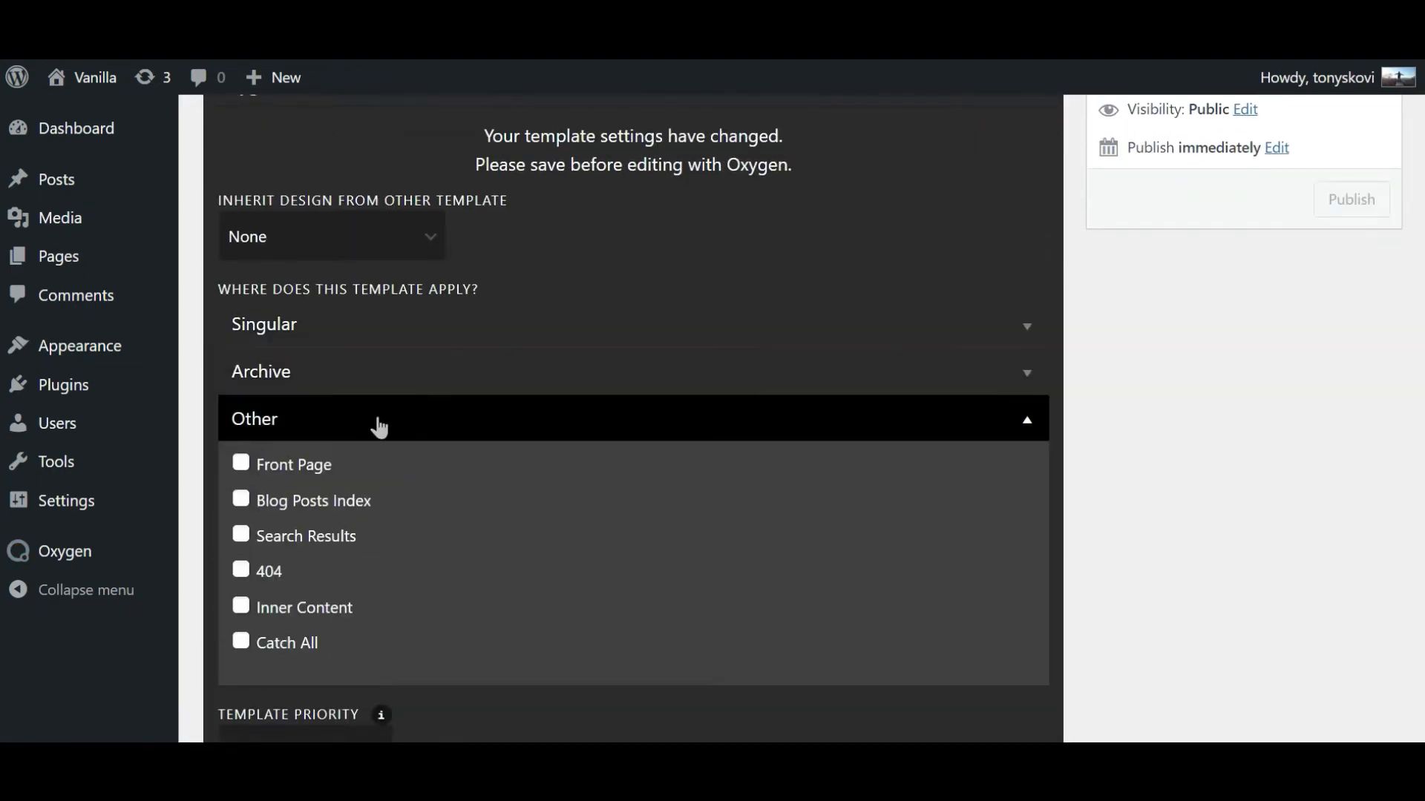
{"action": "left_click", "coordinate": [265, 647]}
{"action": "scroll", "coordinate": [1252, 486], "scroll_direction": "up", "scroll_amount": 3}
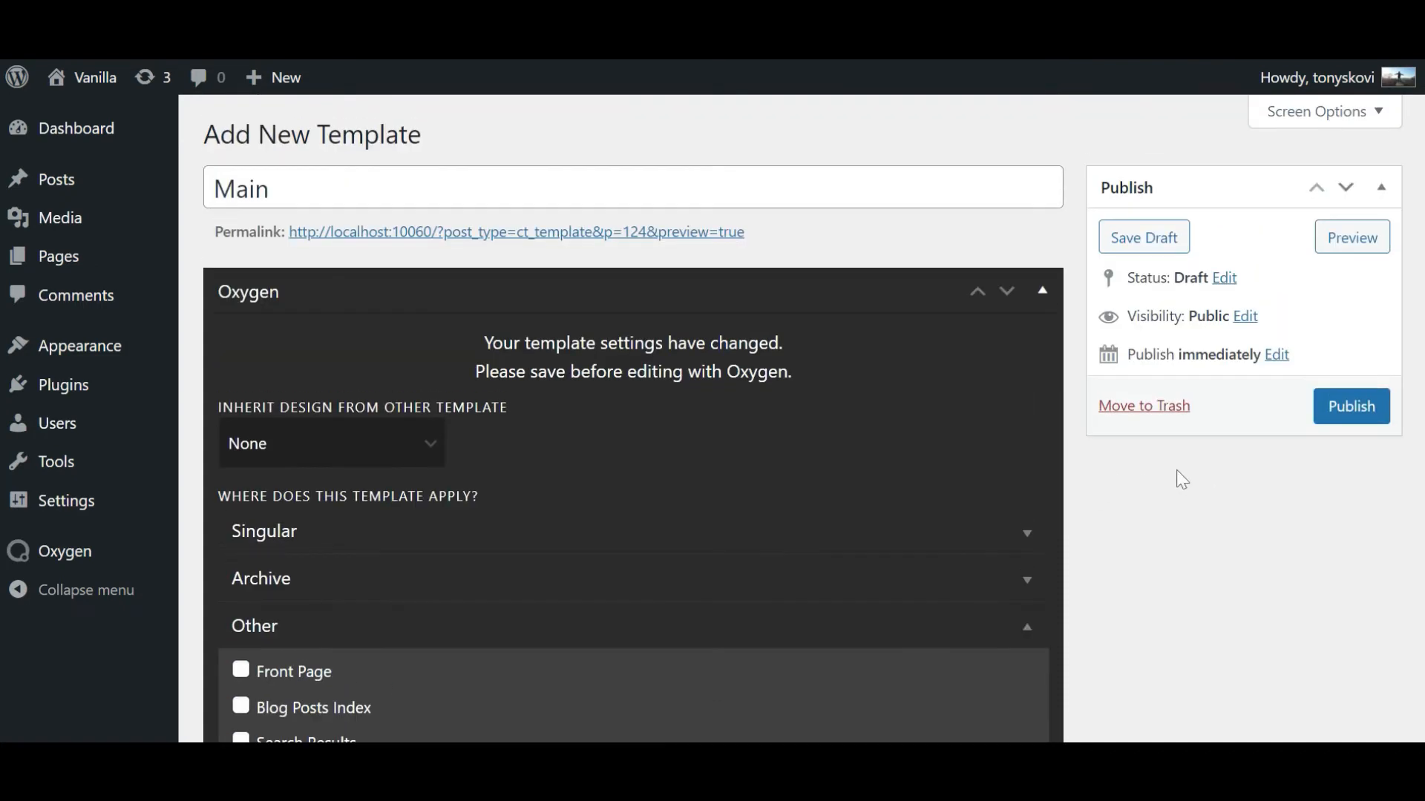
{"action": "left_click", "coordinate": [1345, 416]}
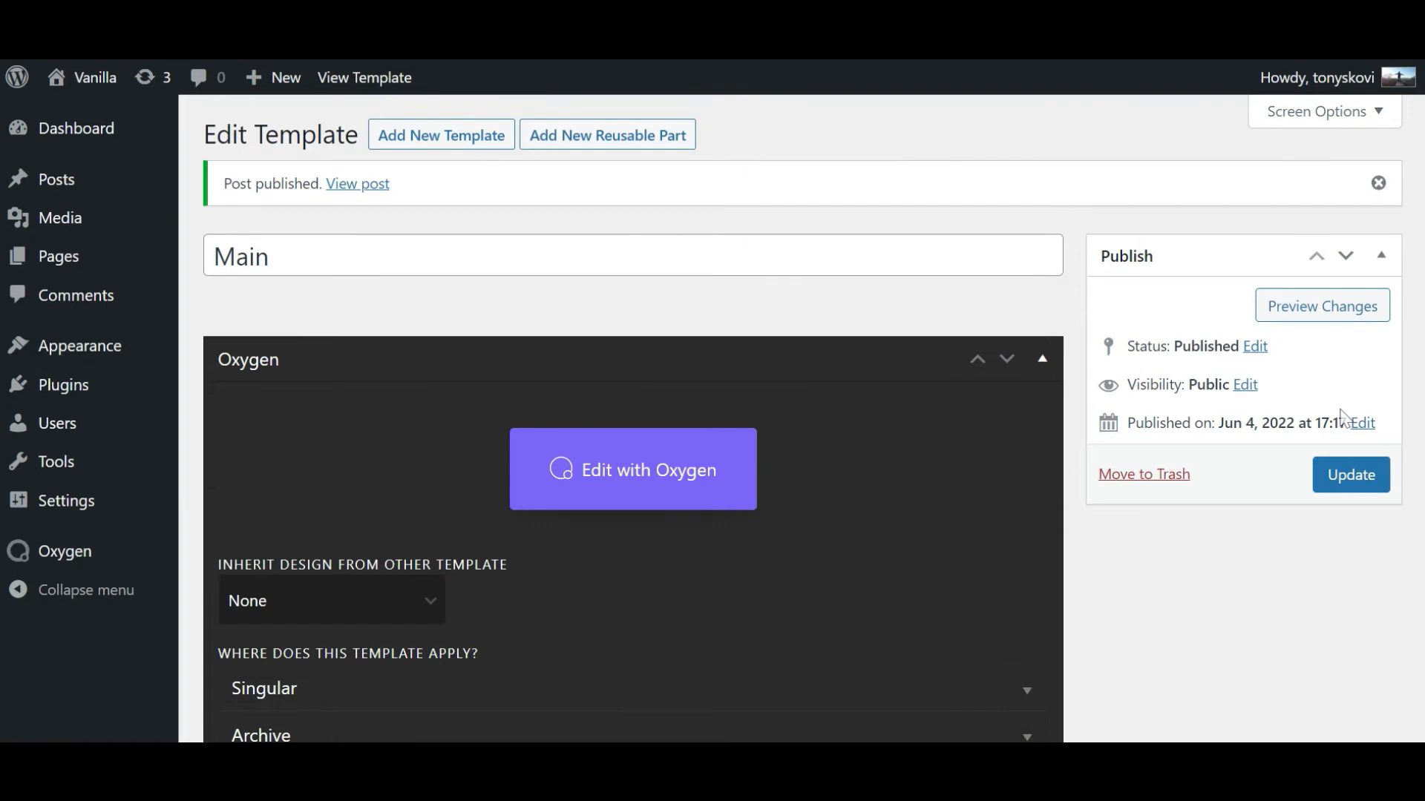
Open the Main template in Oxygen and insert the Header and Footer template from the Travel template - Vanilla design set
{"action": "left_click", "coordinate": [626, 469]}
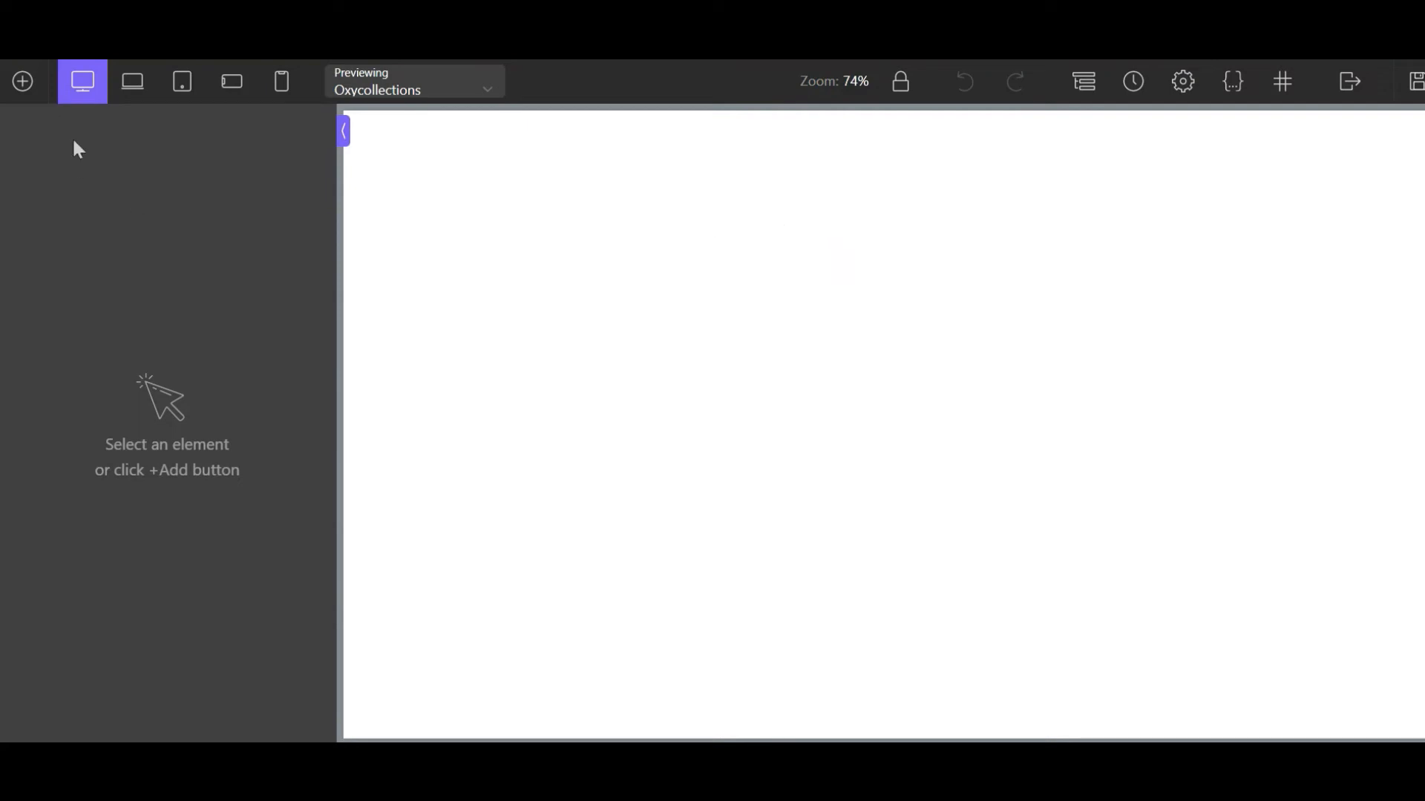
{"action": "left_click", "coordinate": [21, 83]}
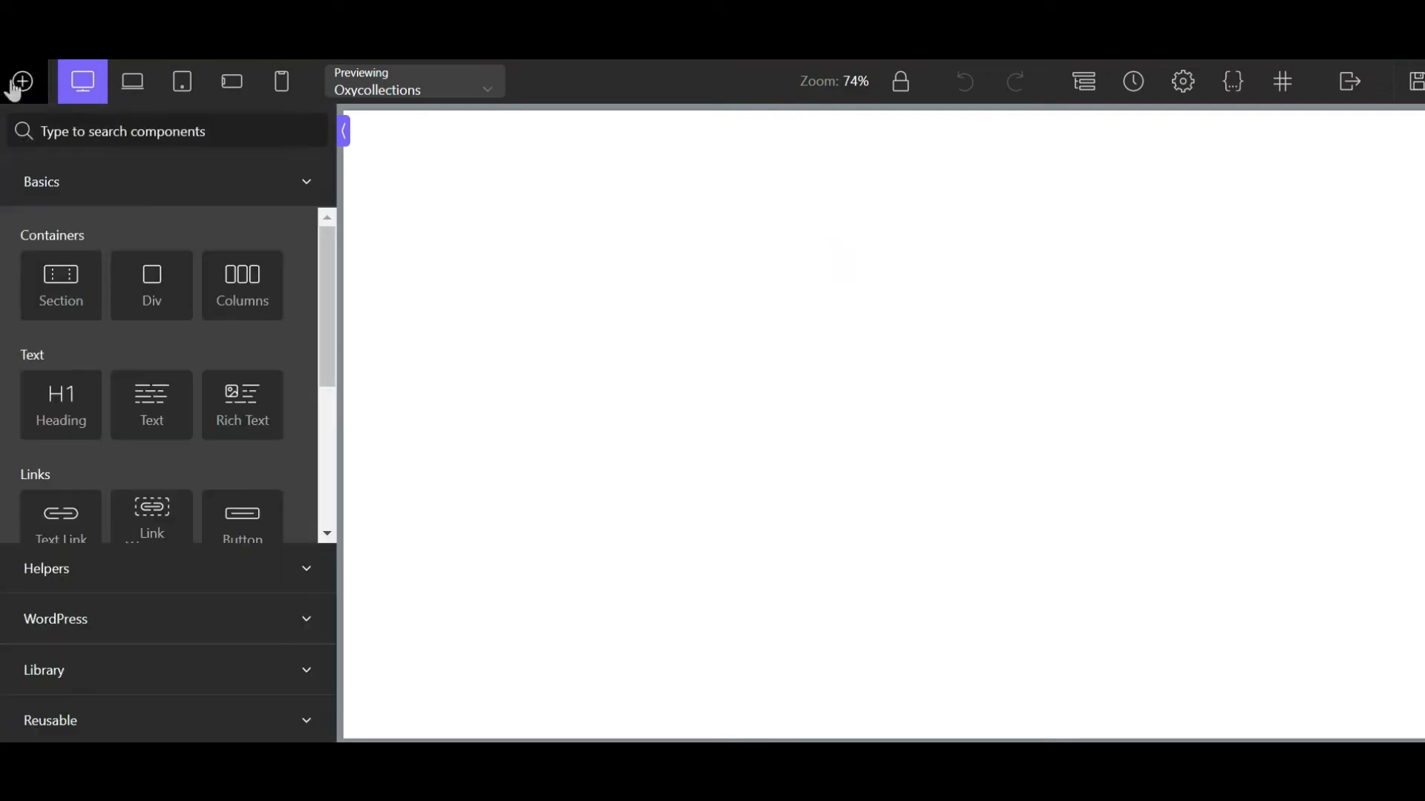
{"action": "left_click", "coordinate": [187, 670]}
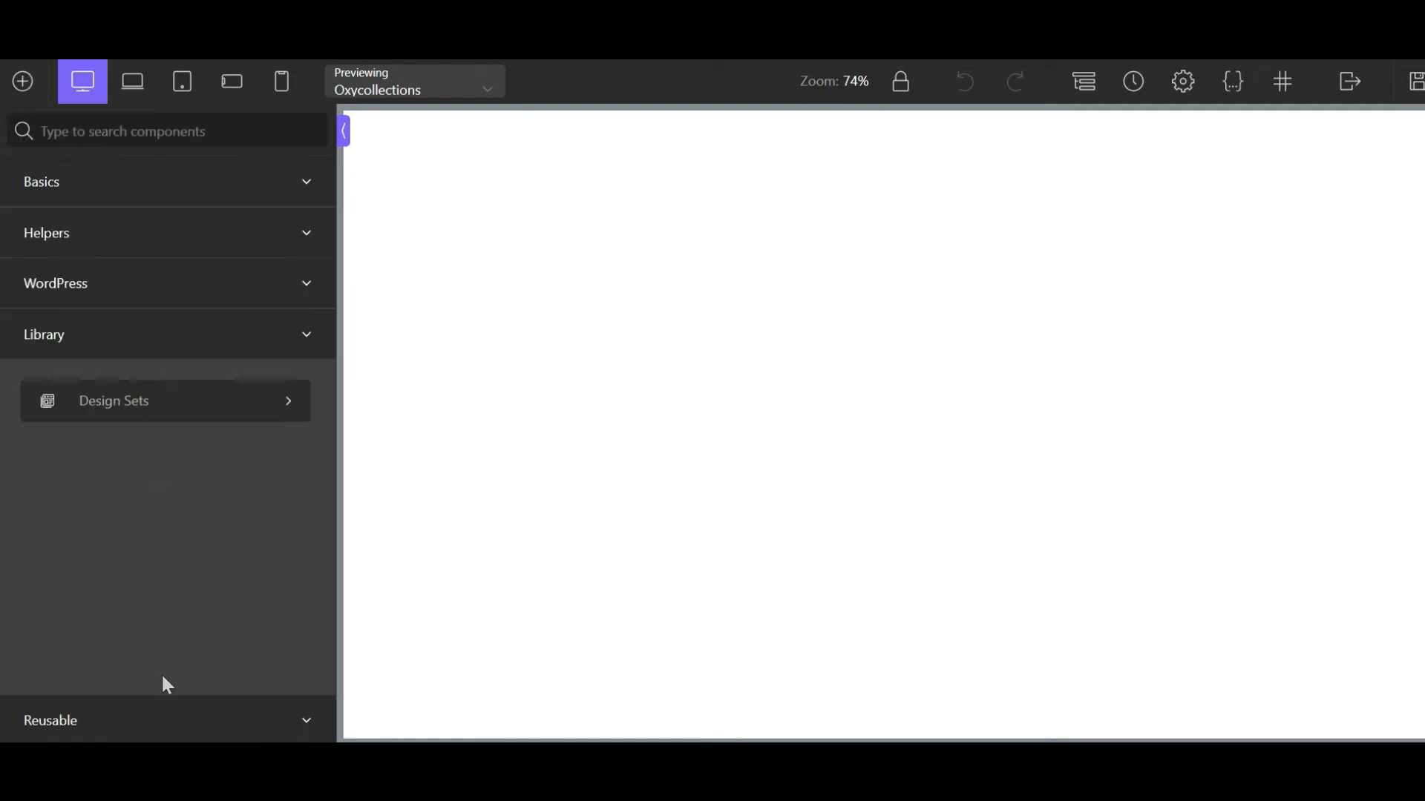
{"action": "left_click", "coordinate": [161, 413]}
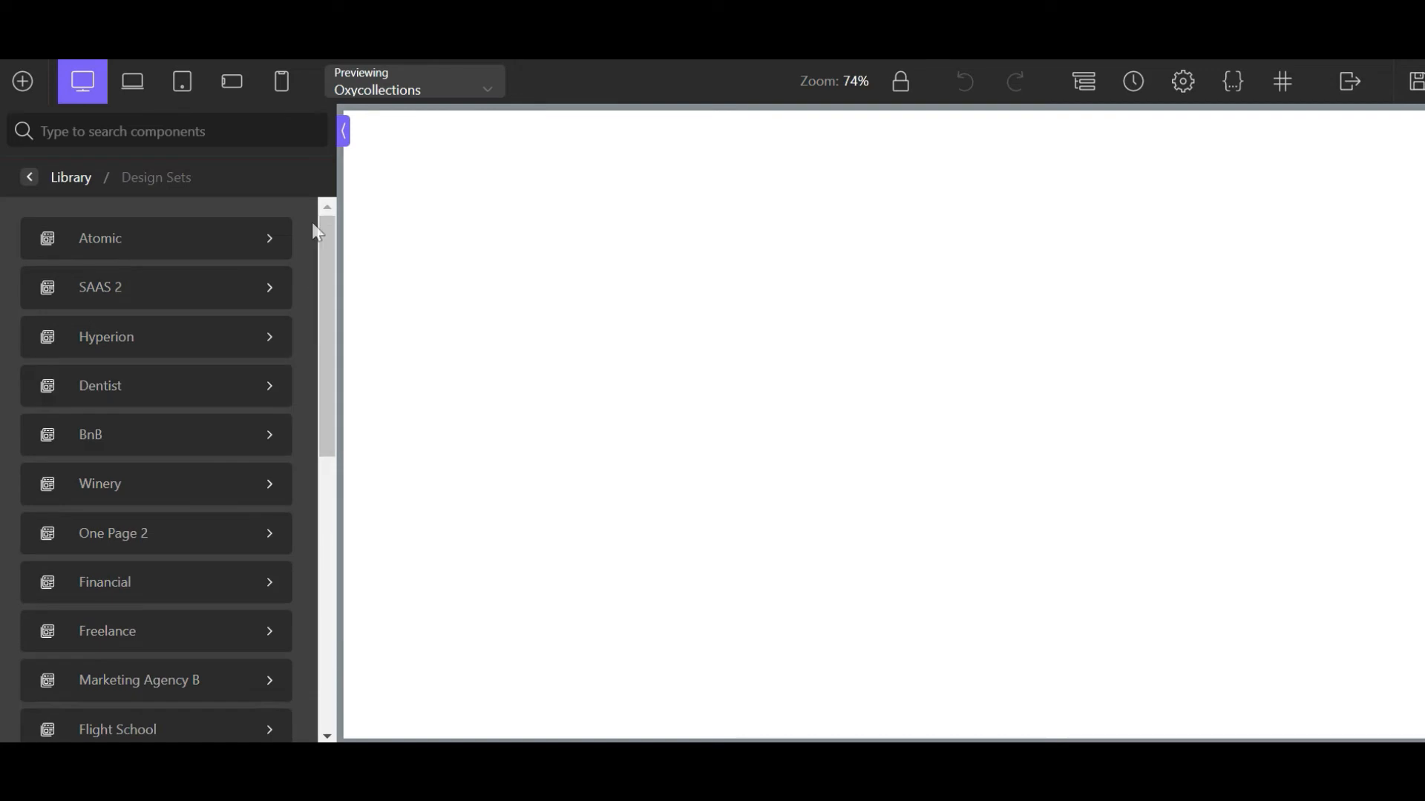
{"action": "left_click_drag", "start_coordinate": [324, 223], "coordinate": [302, 525]}
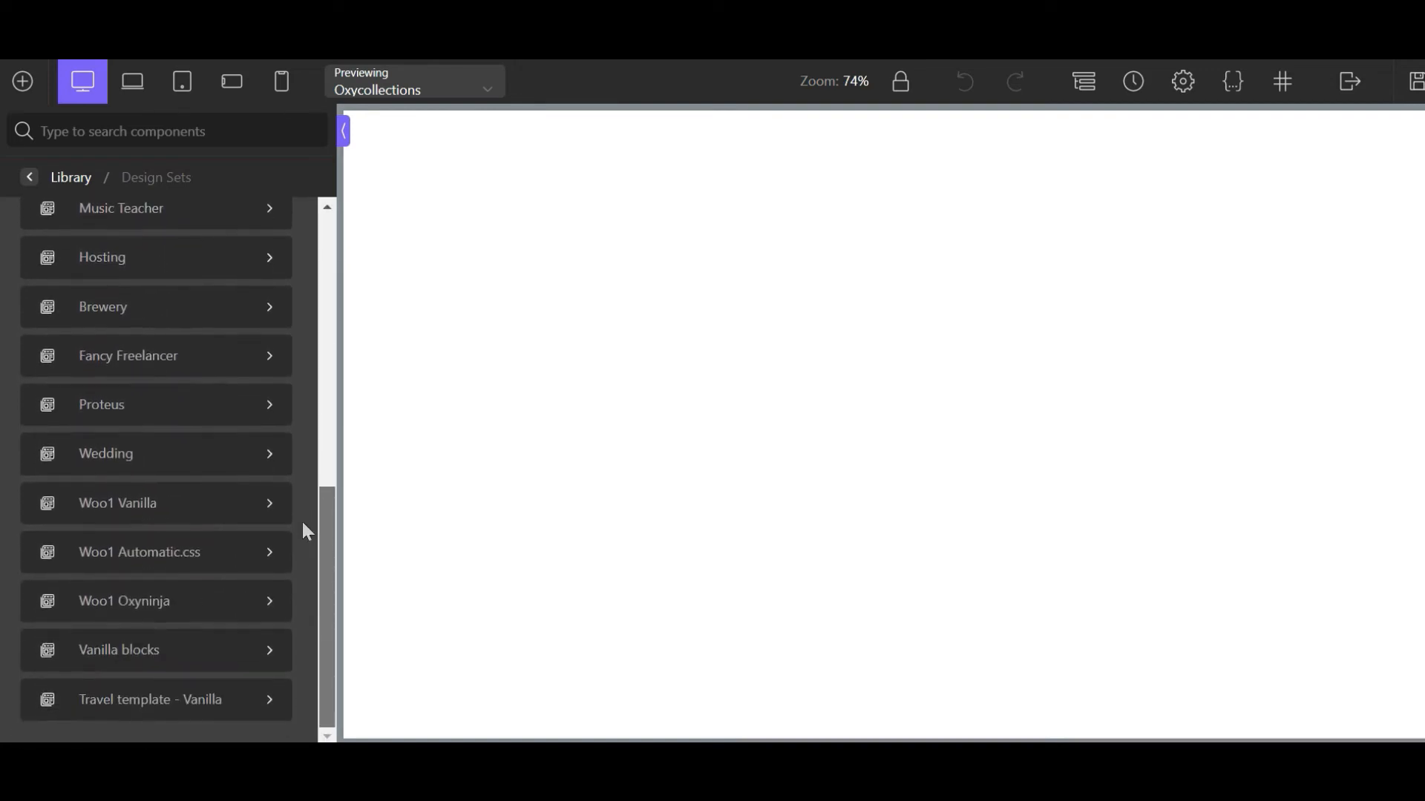
{"action": "left_click", "coordinate": [196, 701]}
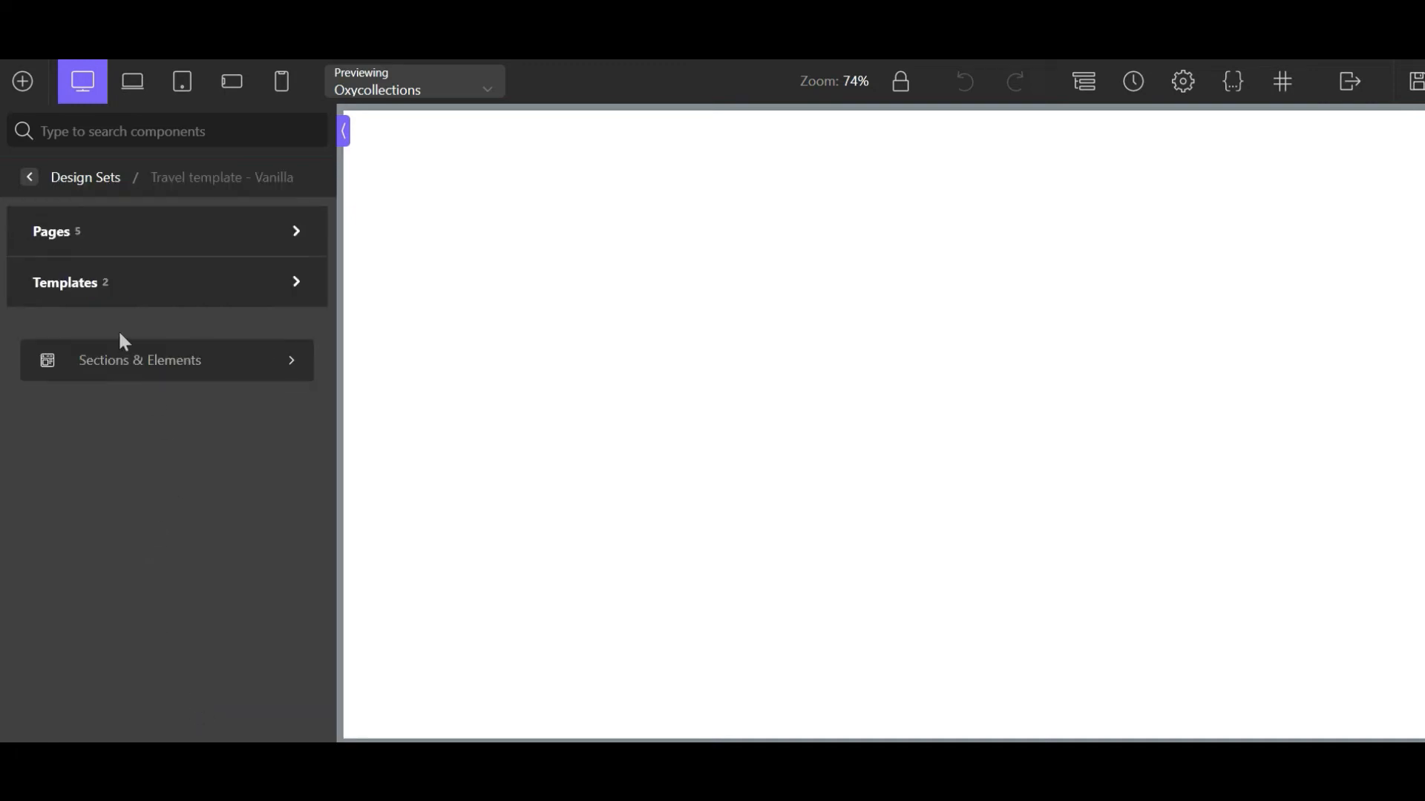
{"action": "mouse_move", "coordinate": [64, 255]}
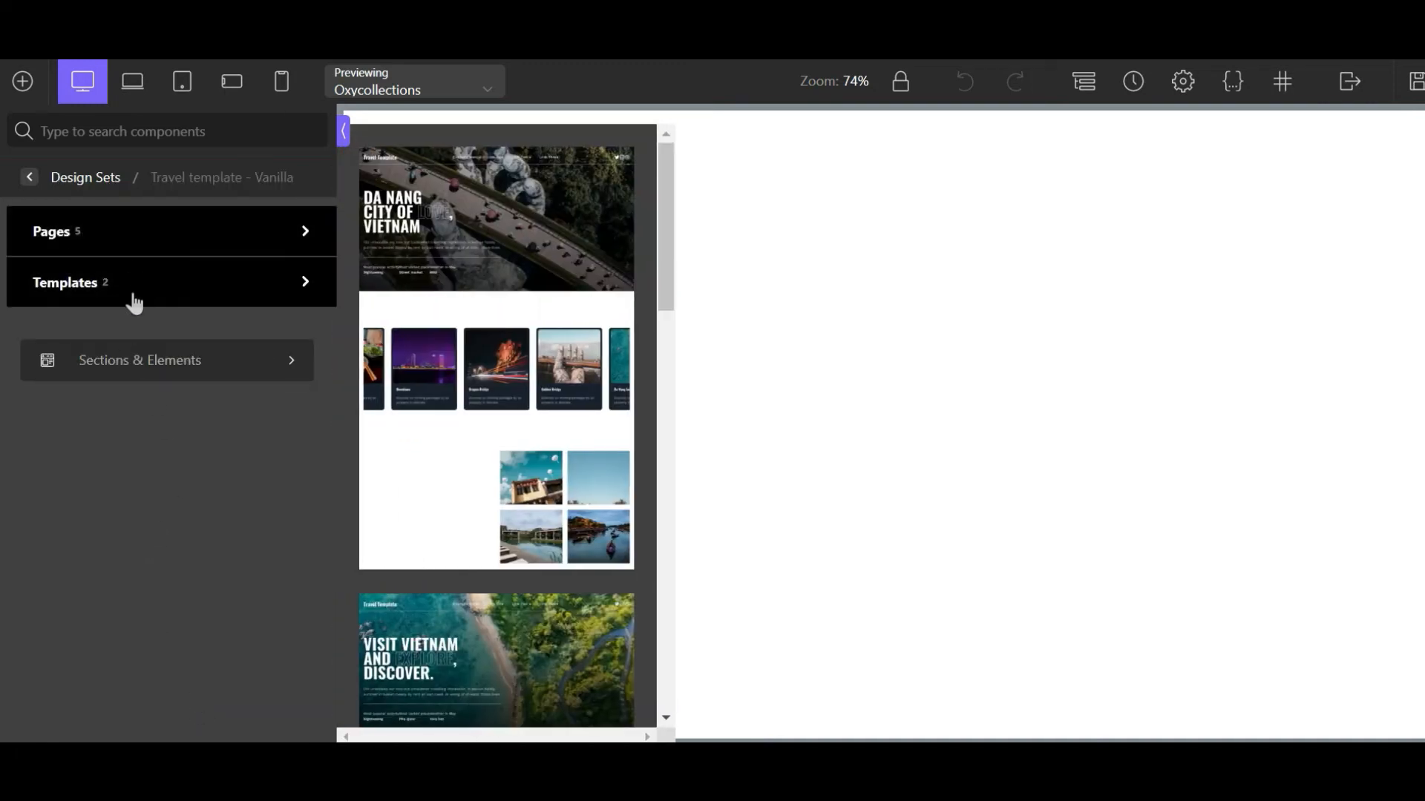
{"action": "mouse_move", "coordinate": [121, 294]}
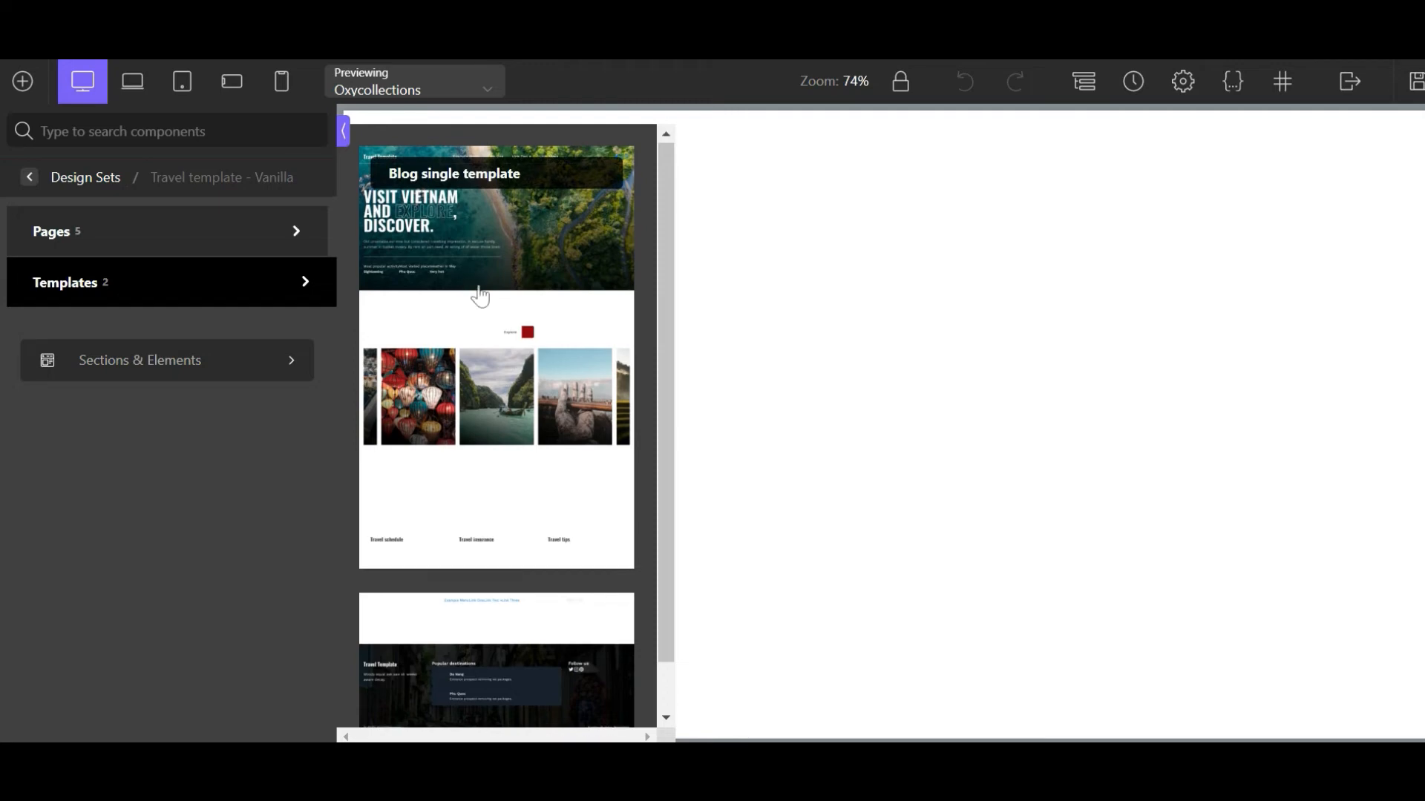
{"action": "scroll", "coordinate": [490, 334], "scroll_direction": "down", "scroll_amount": 1}
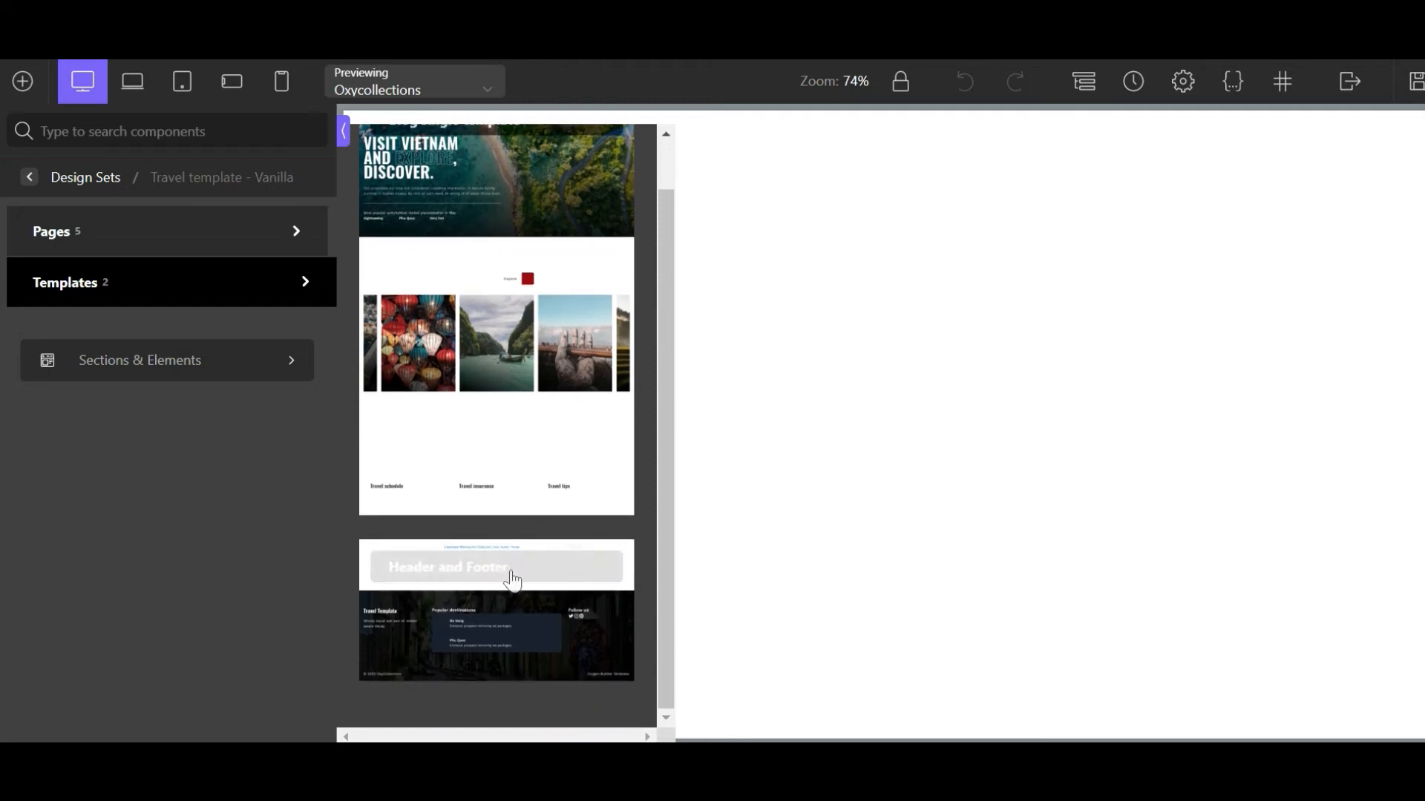
{"action": "left_click", "coordinate": [455, 632]}
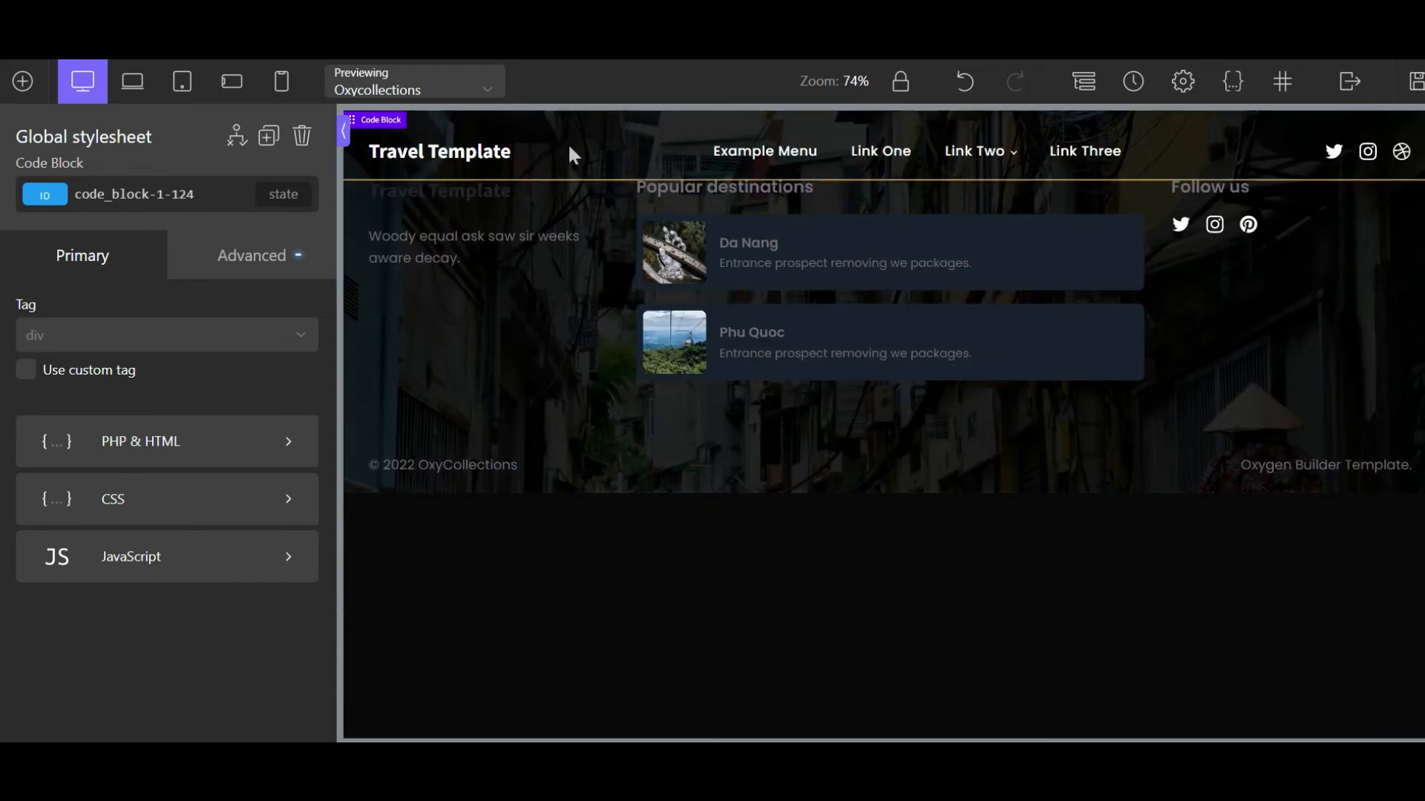
Examine the template's structure: the Header, Content and Footer elements and the CSS of the Global stylesheet code block
{"action": "left_click", "coordinate": [1082, 83]}
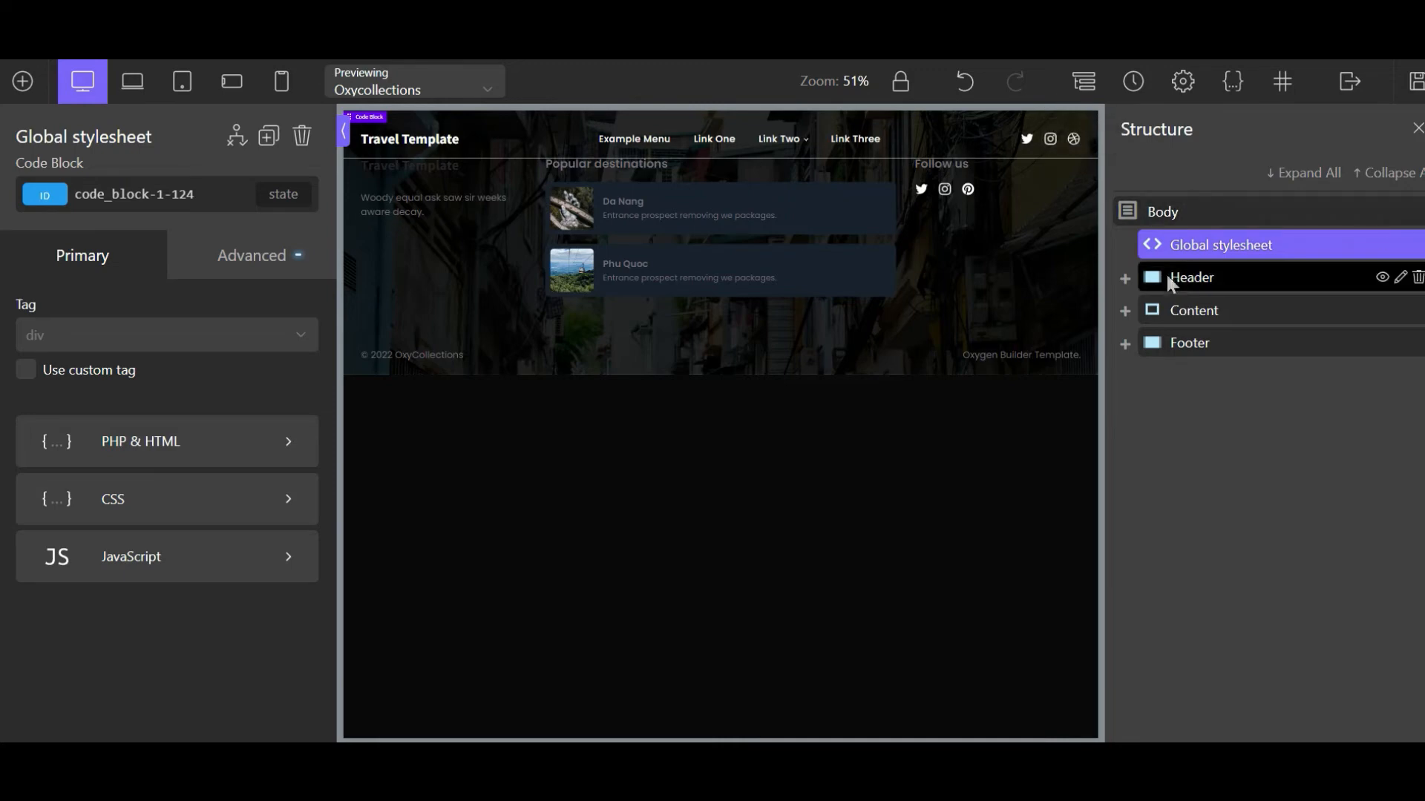
{"action": "left_click", "coordinate": [1196, 288]}
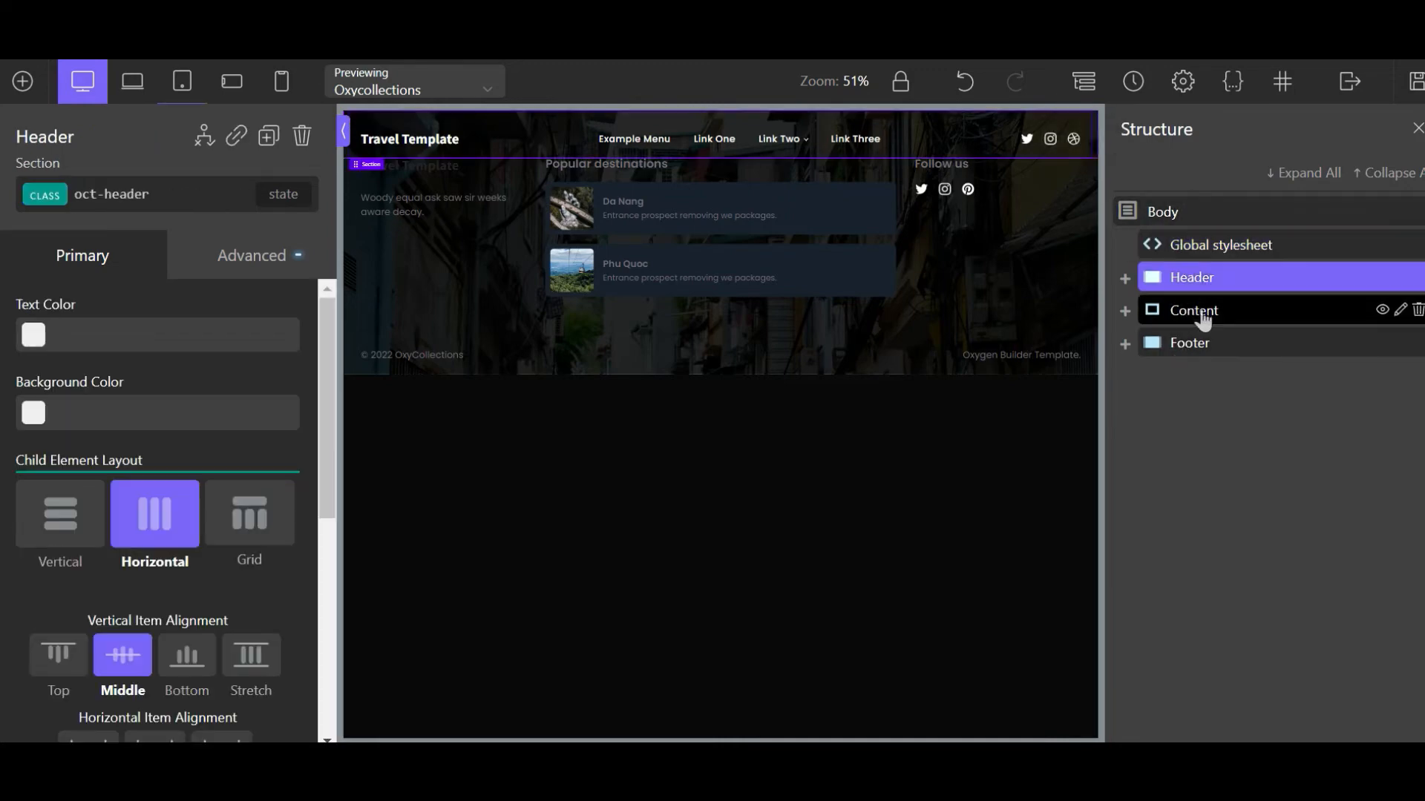
{"action": "left_click", "coordinate": [1201, 318]}
{"action": "left_click", "coordinate": [1192, 345]}
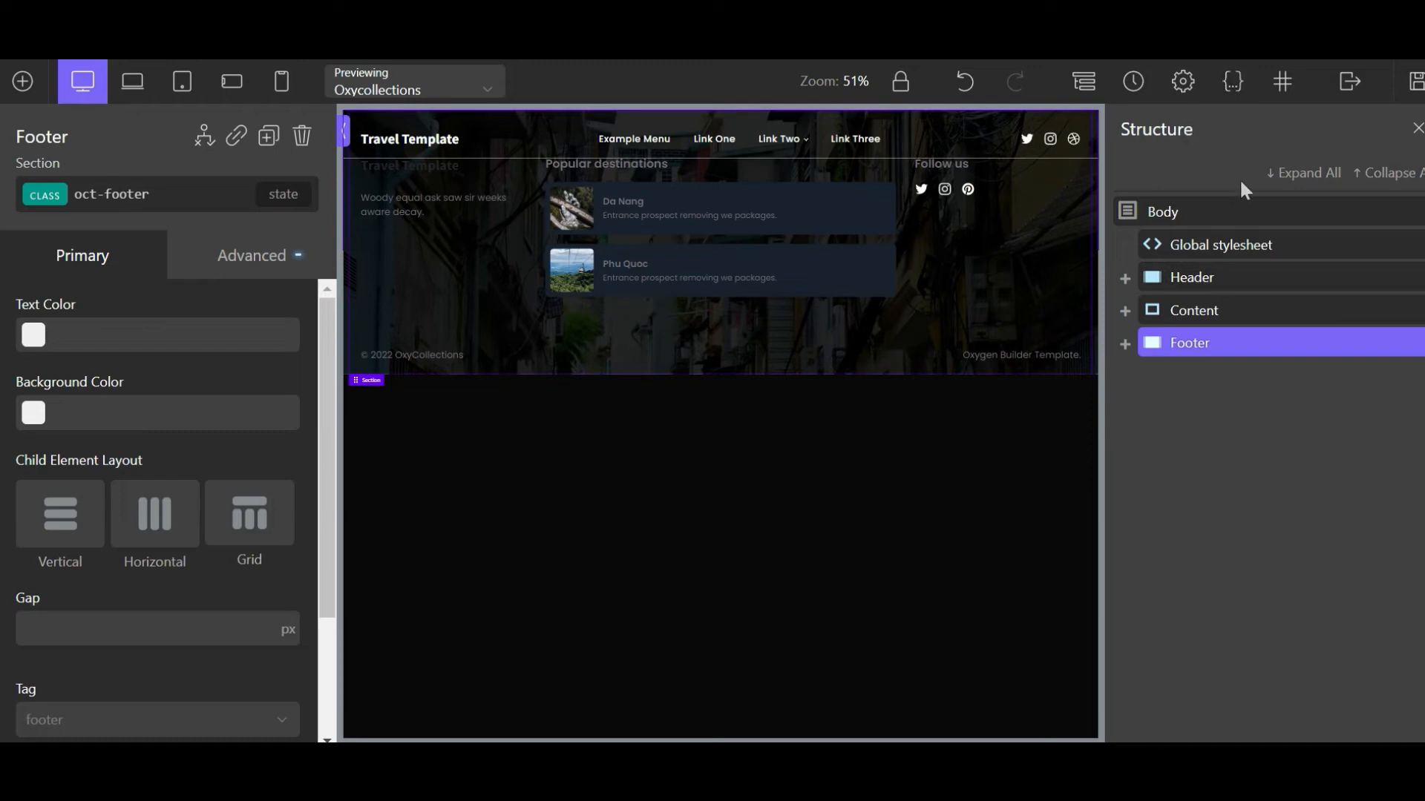
{"action": "left_click", "coordinate": [1213, 249]}
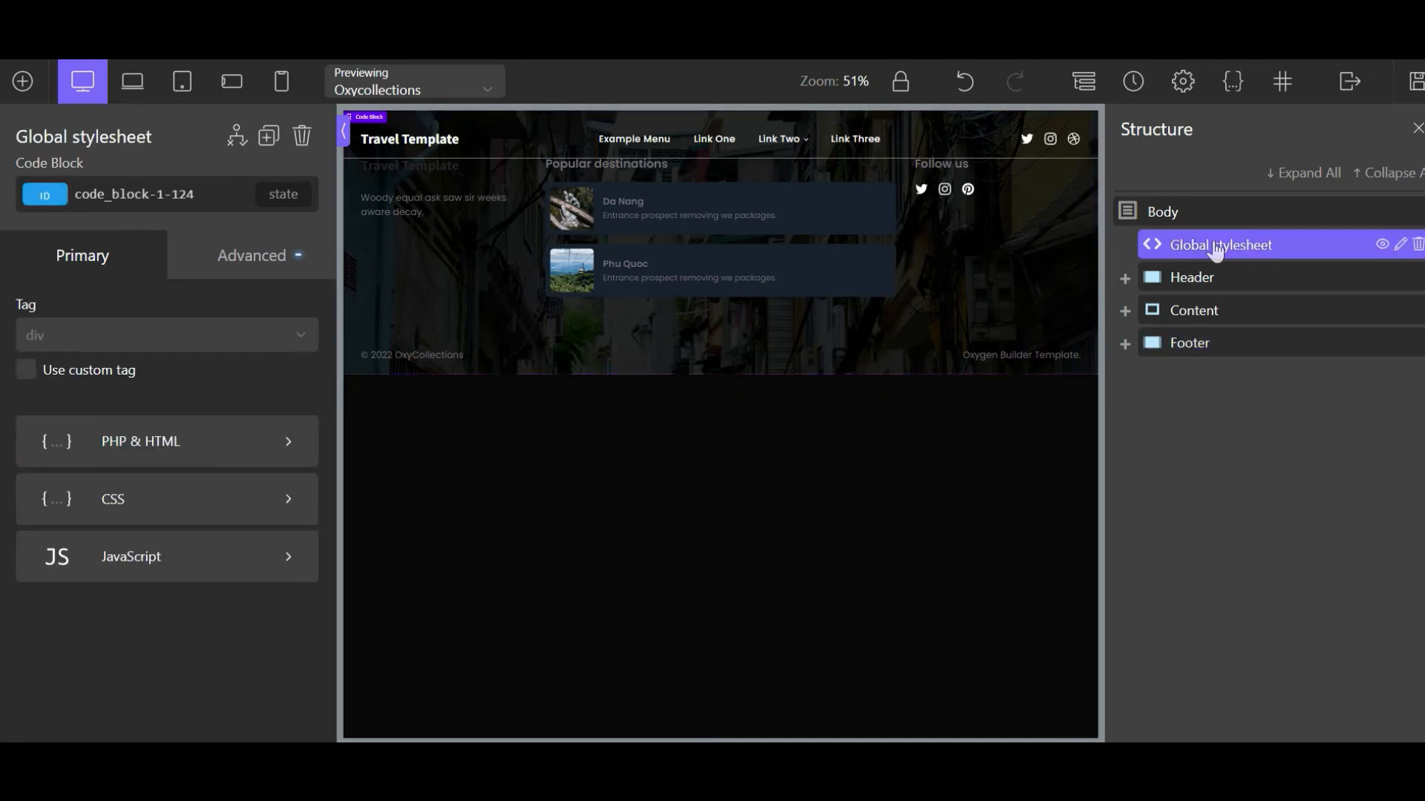
{"action": "left_click", "coordinate": [213, 506]}
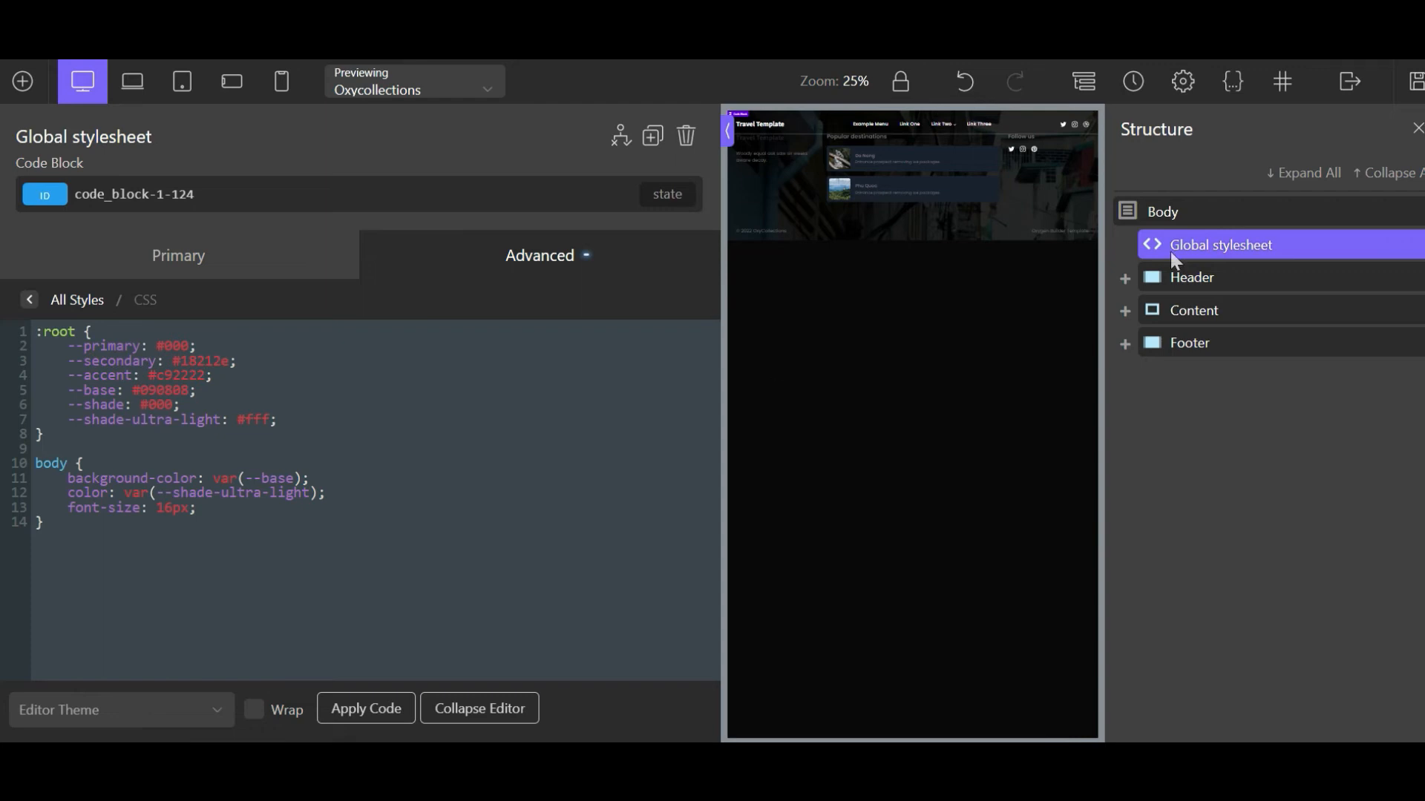
Save the Main template and exit the builder to the WordPress admin
{"action": "left_click", "coordinate": [1416, 91]}
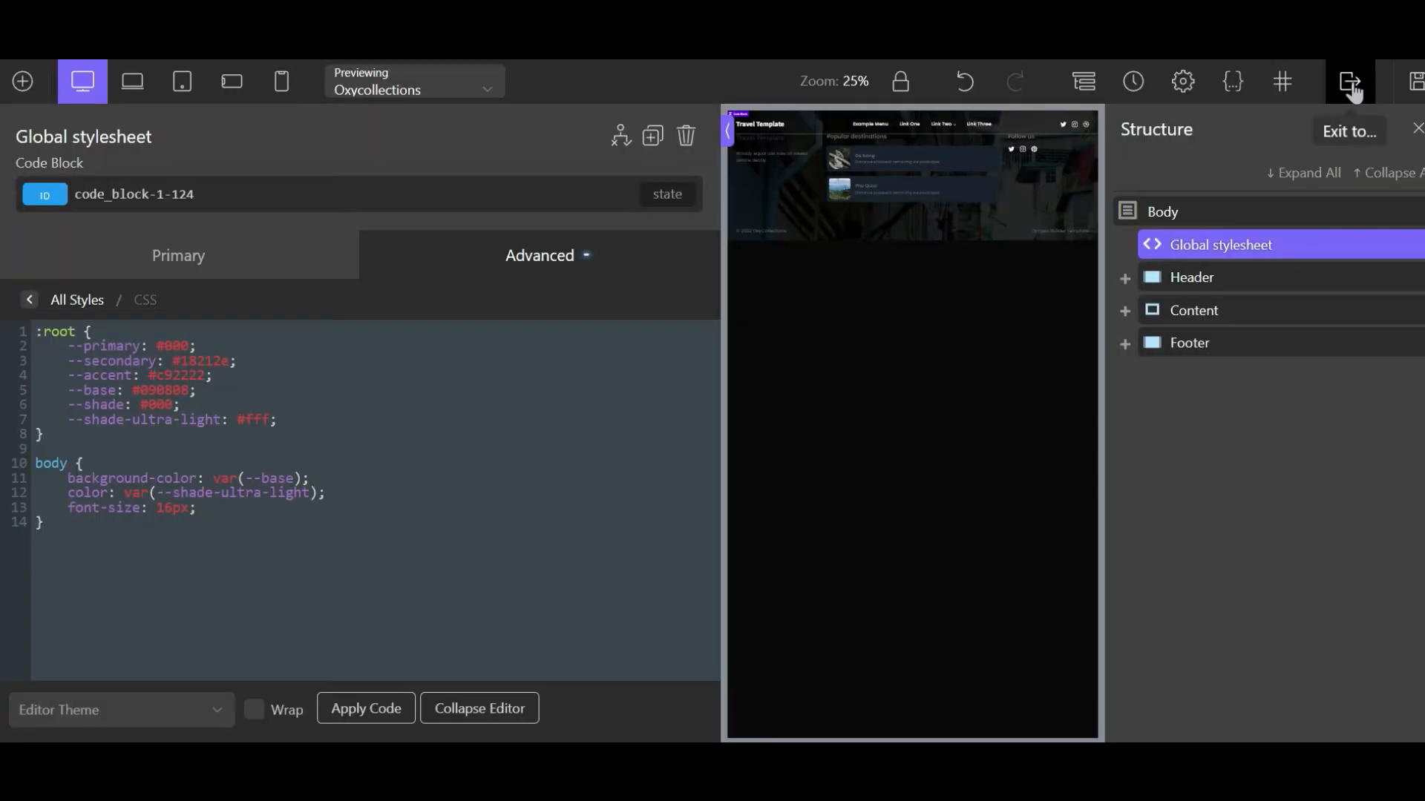
{"action": "mouse_move", "coordinate": [1352, 91]}
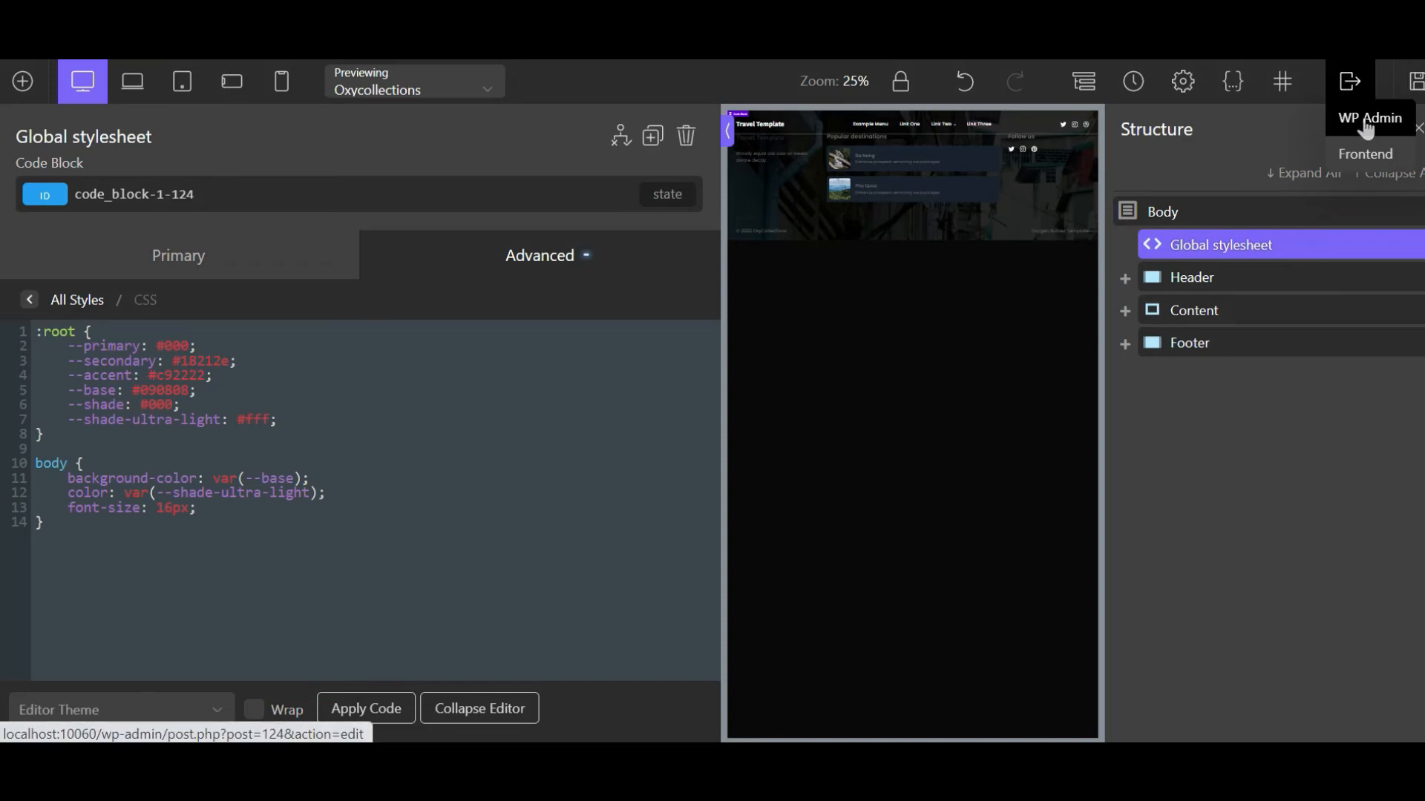
{"action": "left_click", "coordinate": [1388, 115]}
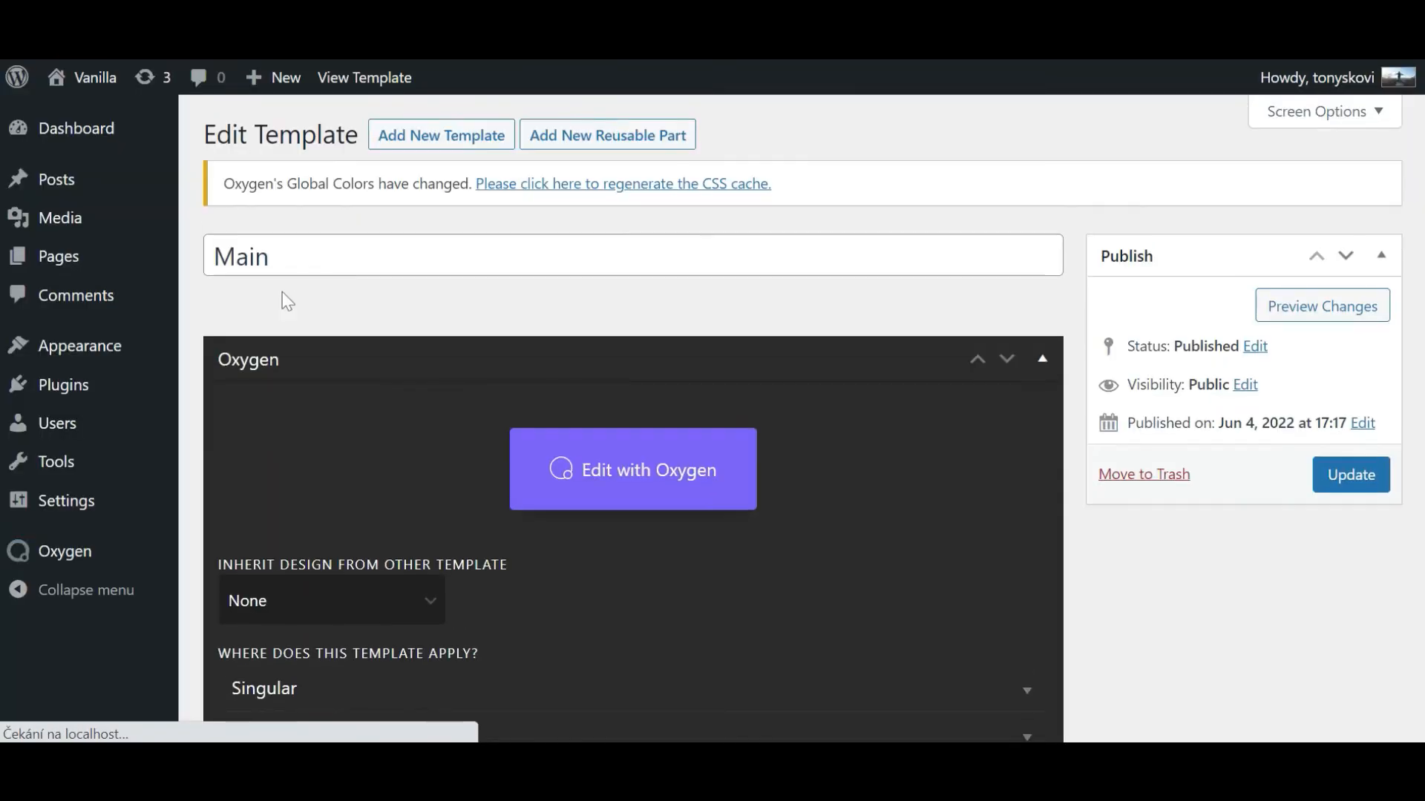
Create and publish a new page titled Homepage
{"action": "mouse_move", "coordinate": [131, 280]}
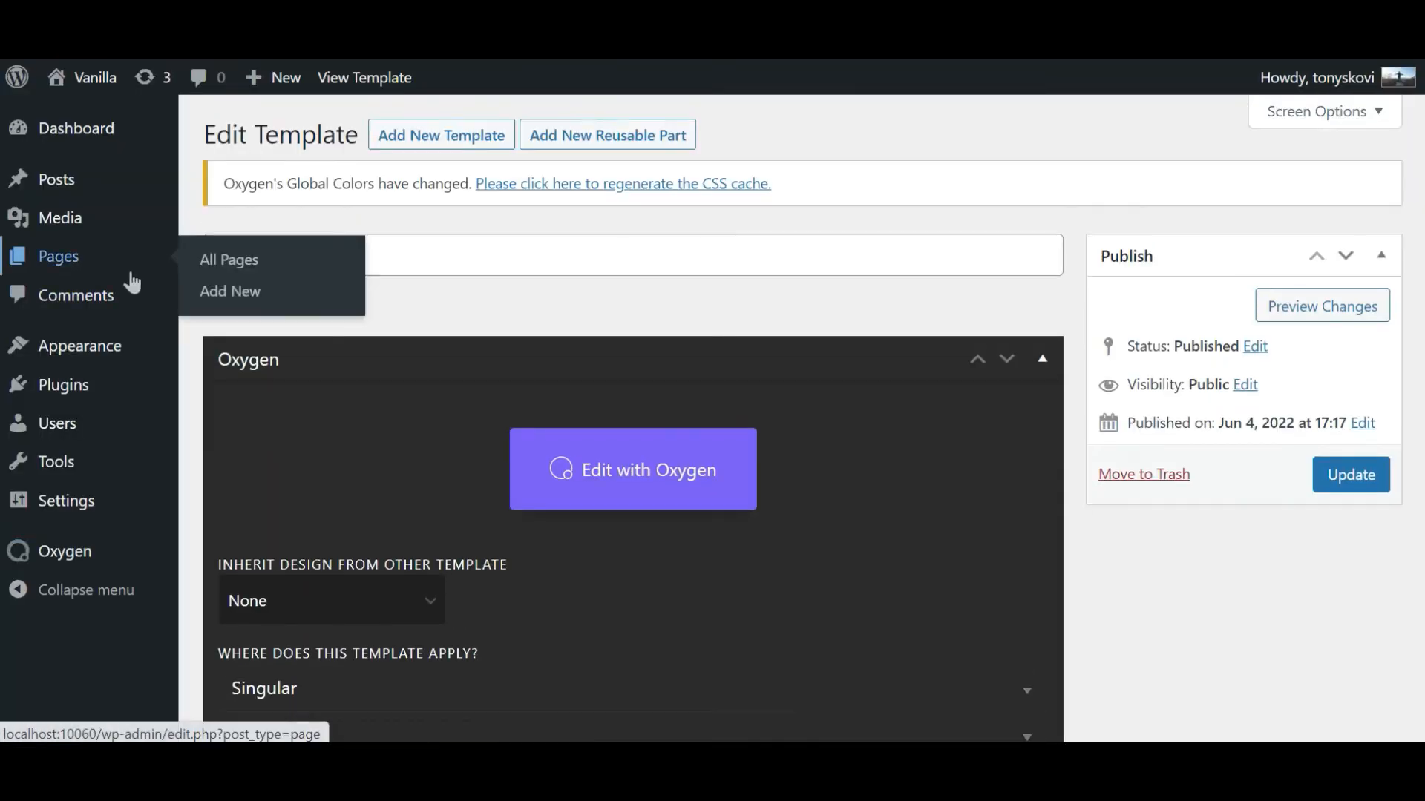
{"action": "left_click", "coordinate": [90, 271]}
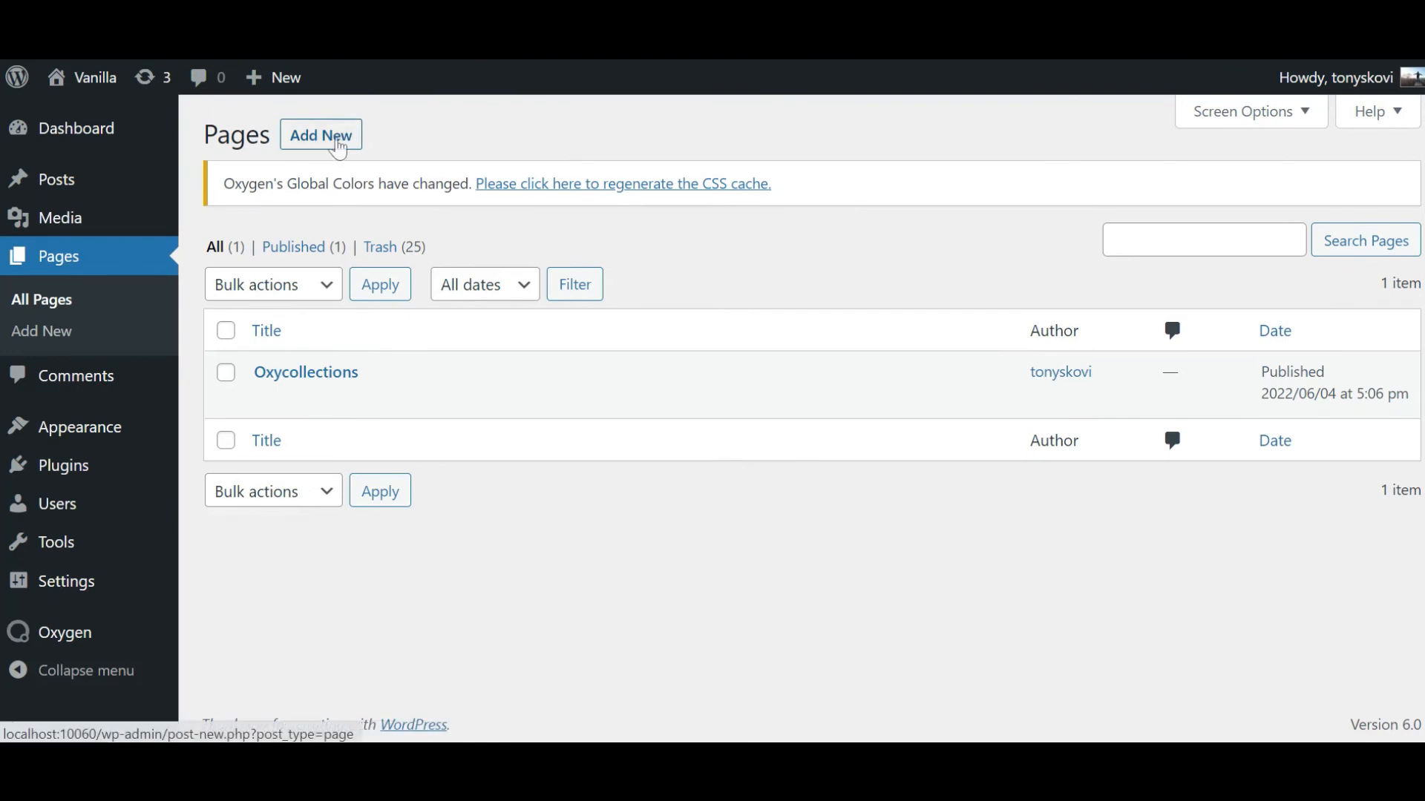
{"action": "left_click", "coordinate": [339, 148]}
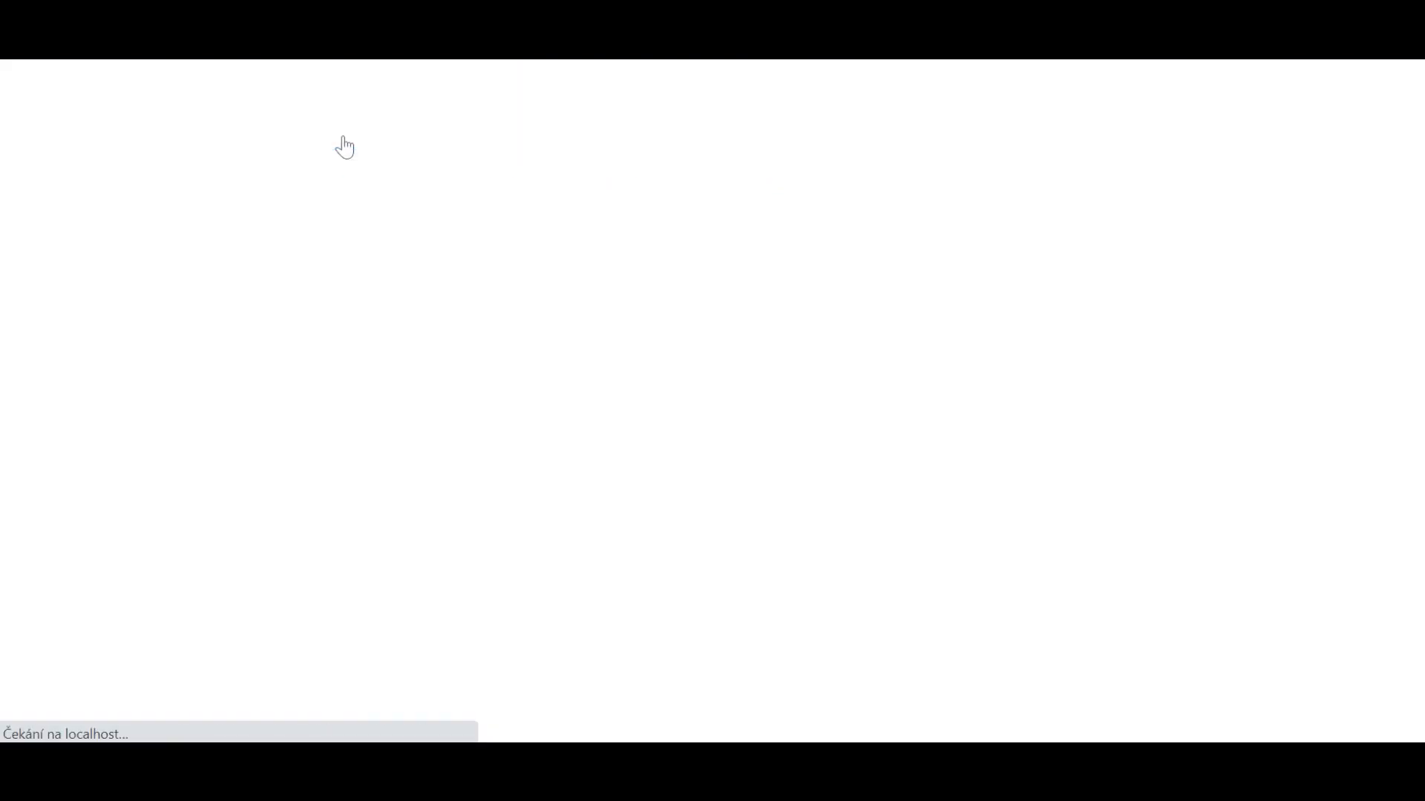
{"action": "type", "text": "Homepage"}
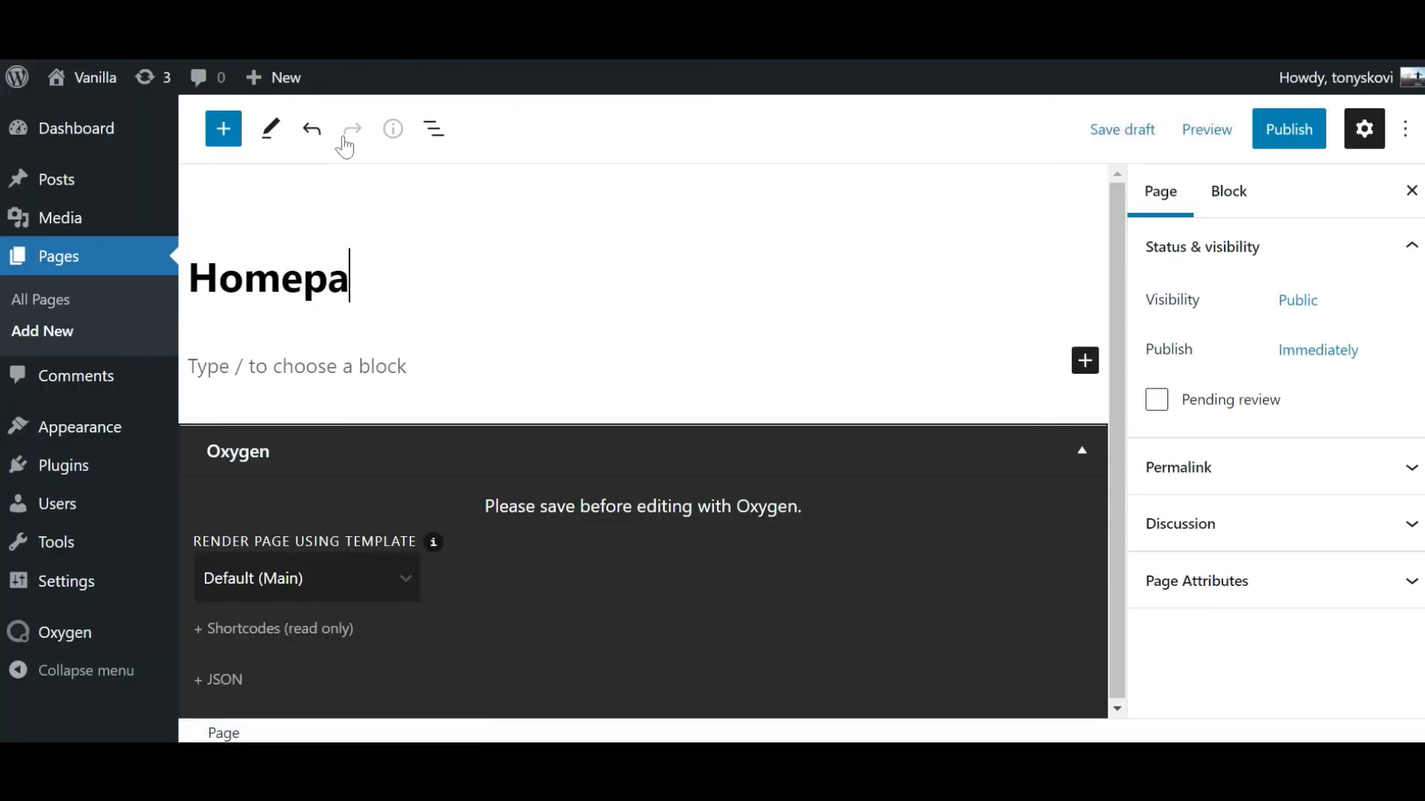
{"action": "left_click", "coordinate": [1294, 122]}
{"action": "left_click", "coordinate": [1261, 137]}
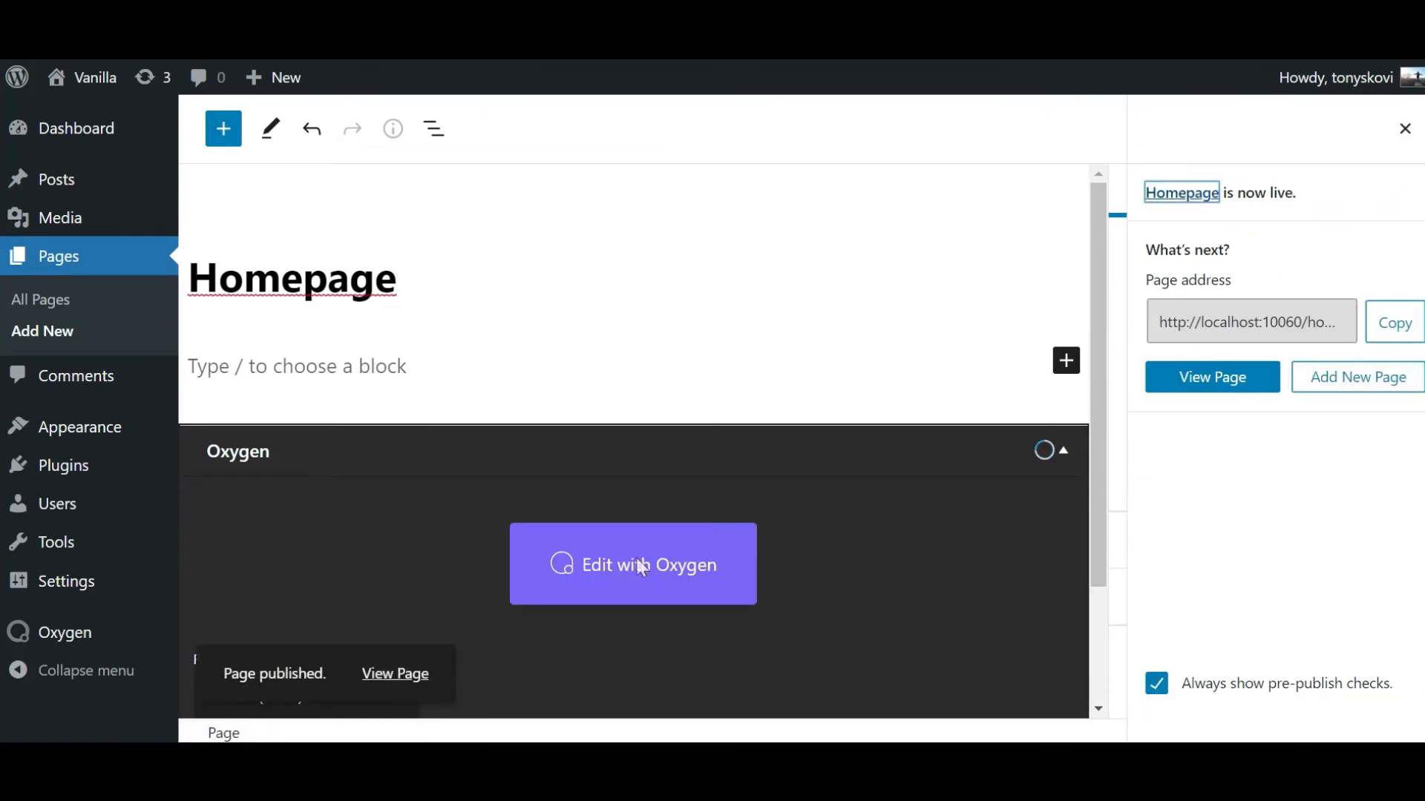
Open the new page in Oxygen and insert the Homepage page design from the Travel template - Vanilla design set
{"action": "left_click", "coordinate": [613, 565]}
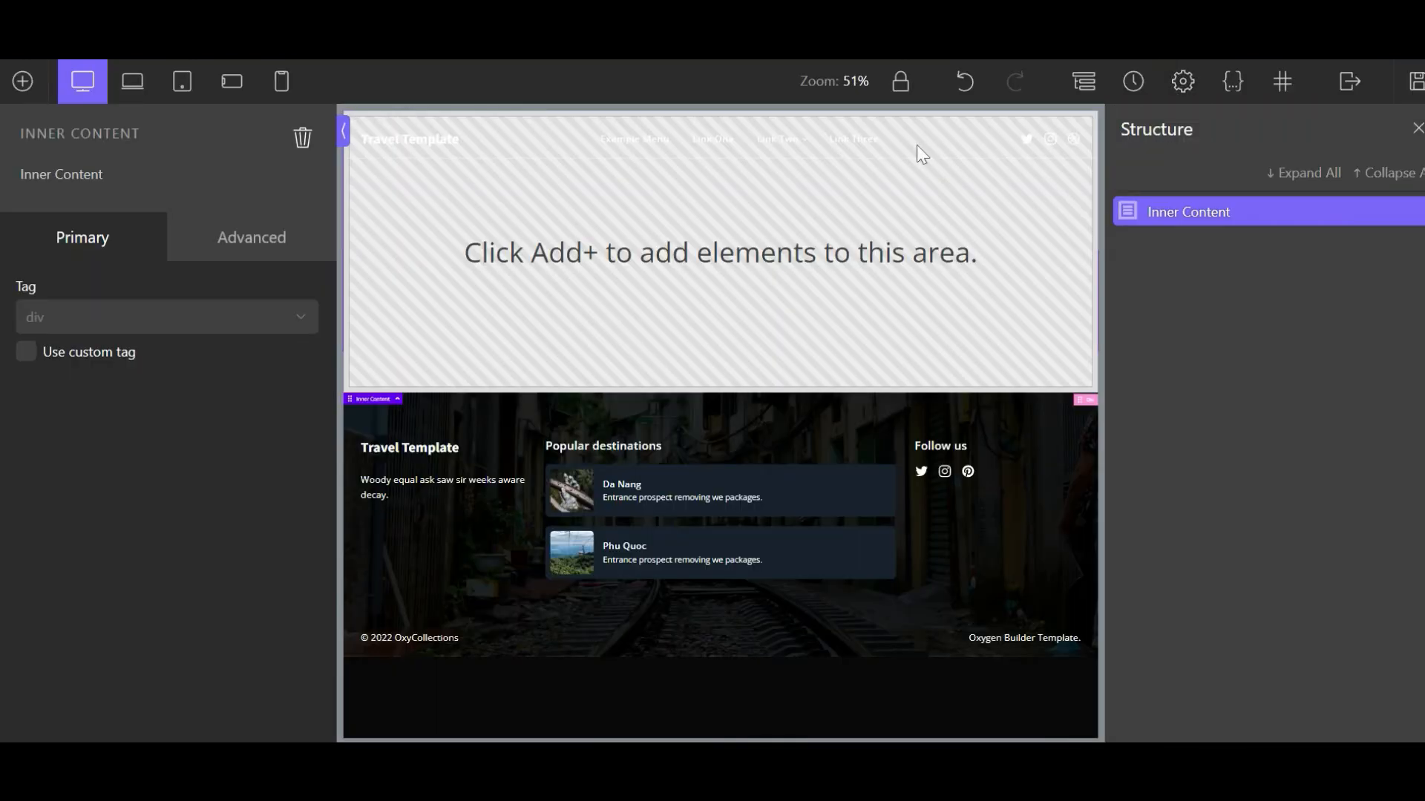
{"action": "left_click", "coordinate": [23, 82]}
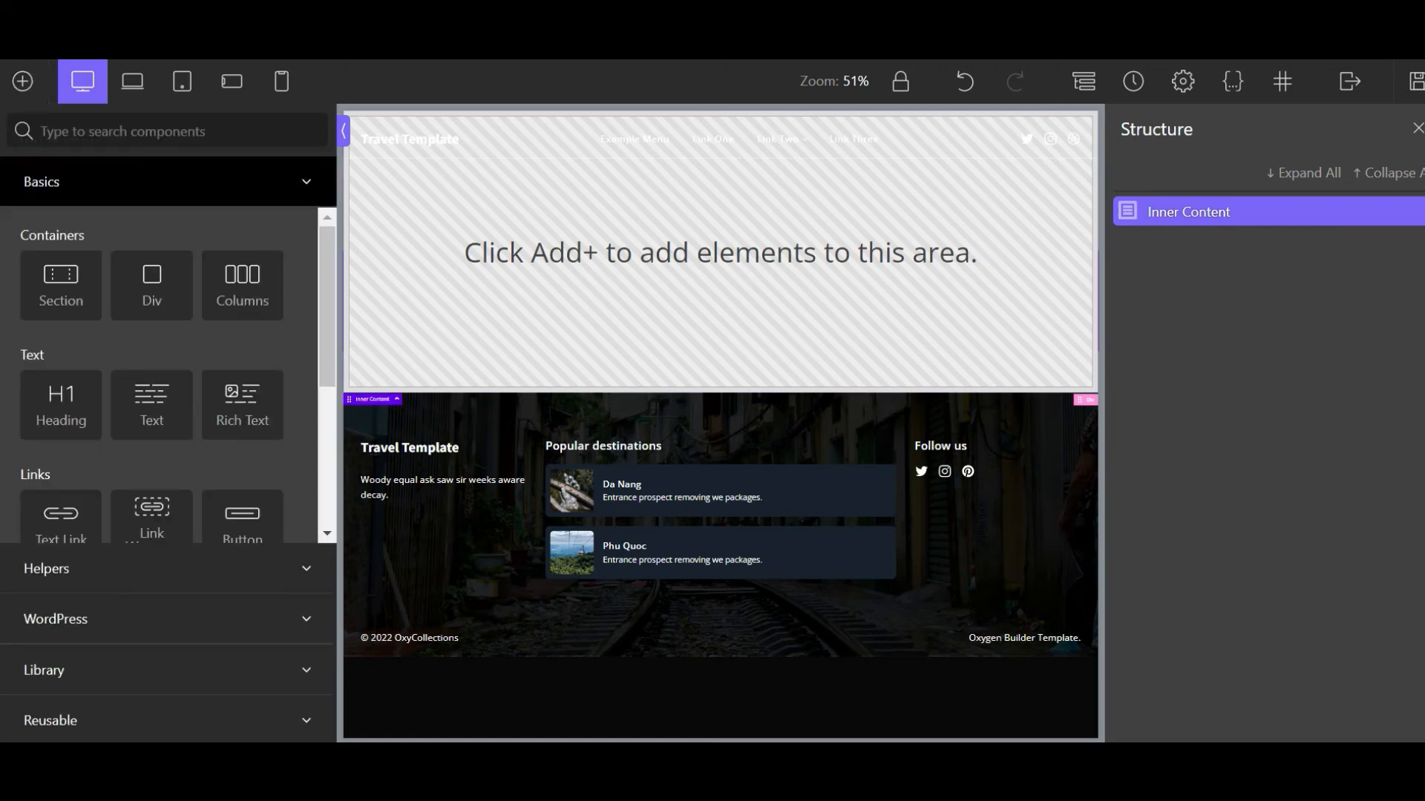
{"action": "left_click", "coordinate": [127, 681]}
{"action": "left_click", "coordinate": [169, 412]}
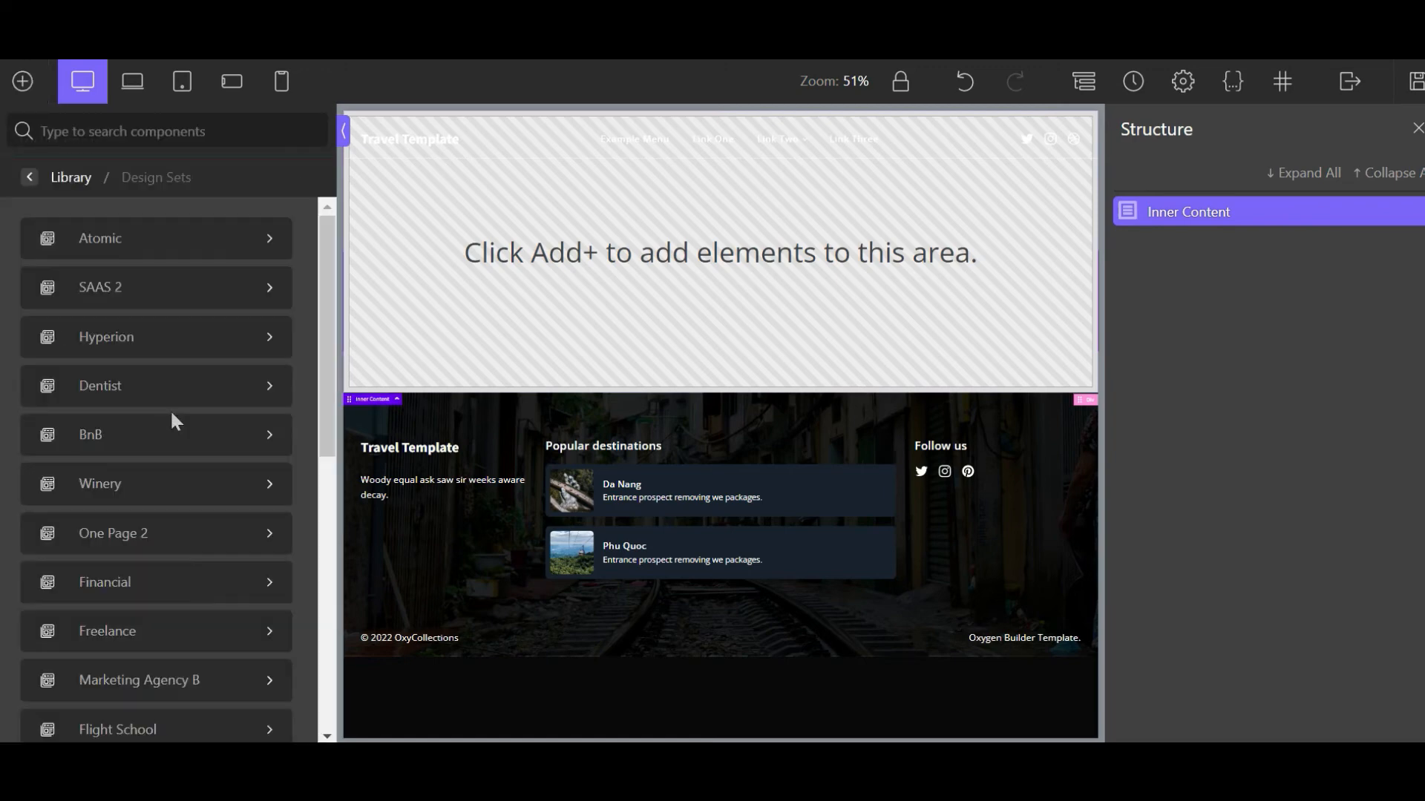
{"action": "scroll", "coordinate": [311, 380], "scroll_direction": "down", "scroll_amount": 5}
{"action": "scroll", "coordinate": [311, 375], "scroll_direction": "down", "scroll_amount": 5}
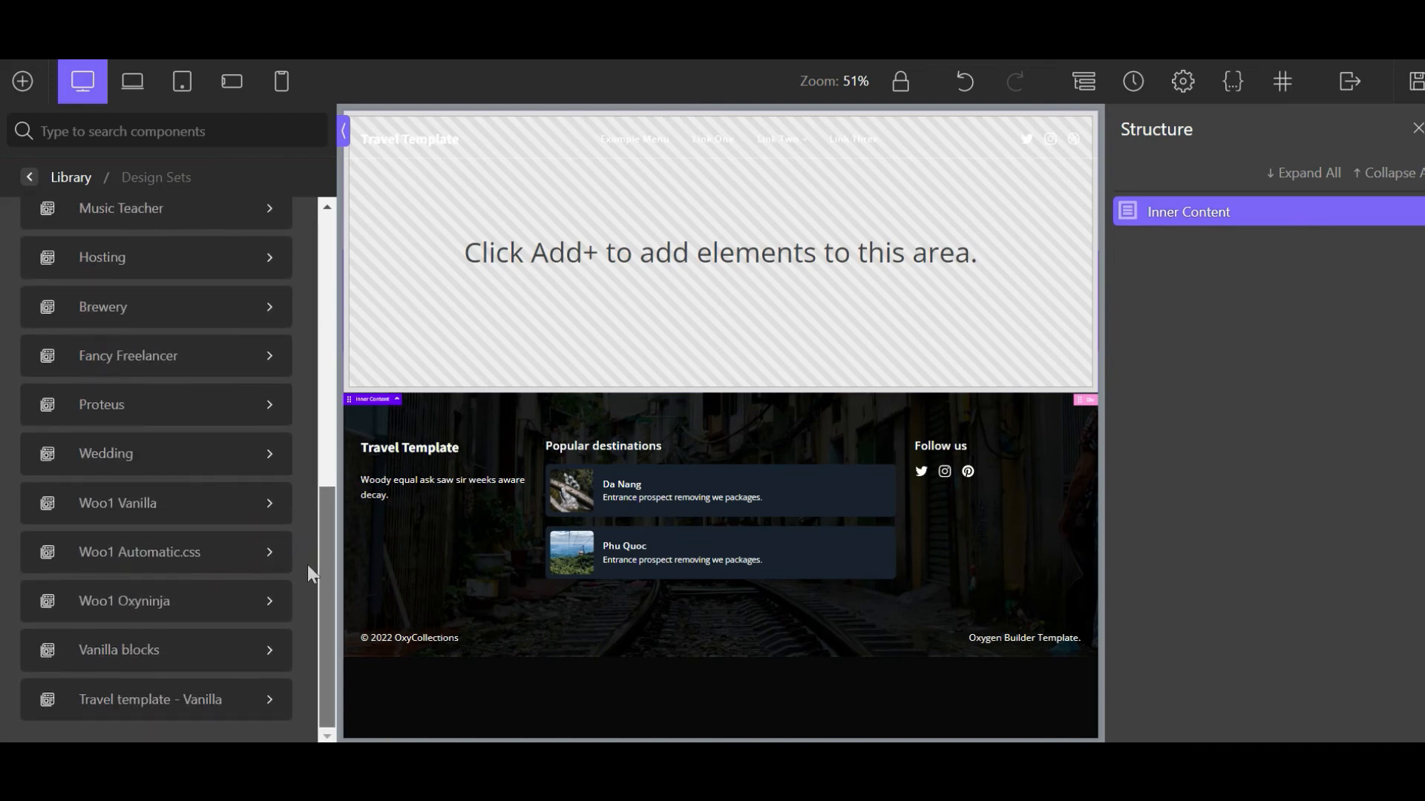
{"action": "left_click", "coordinate": [172, 705]}
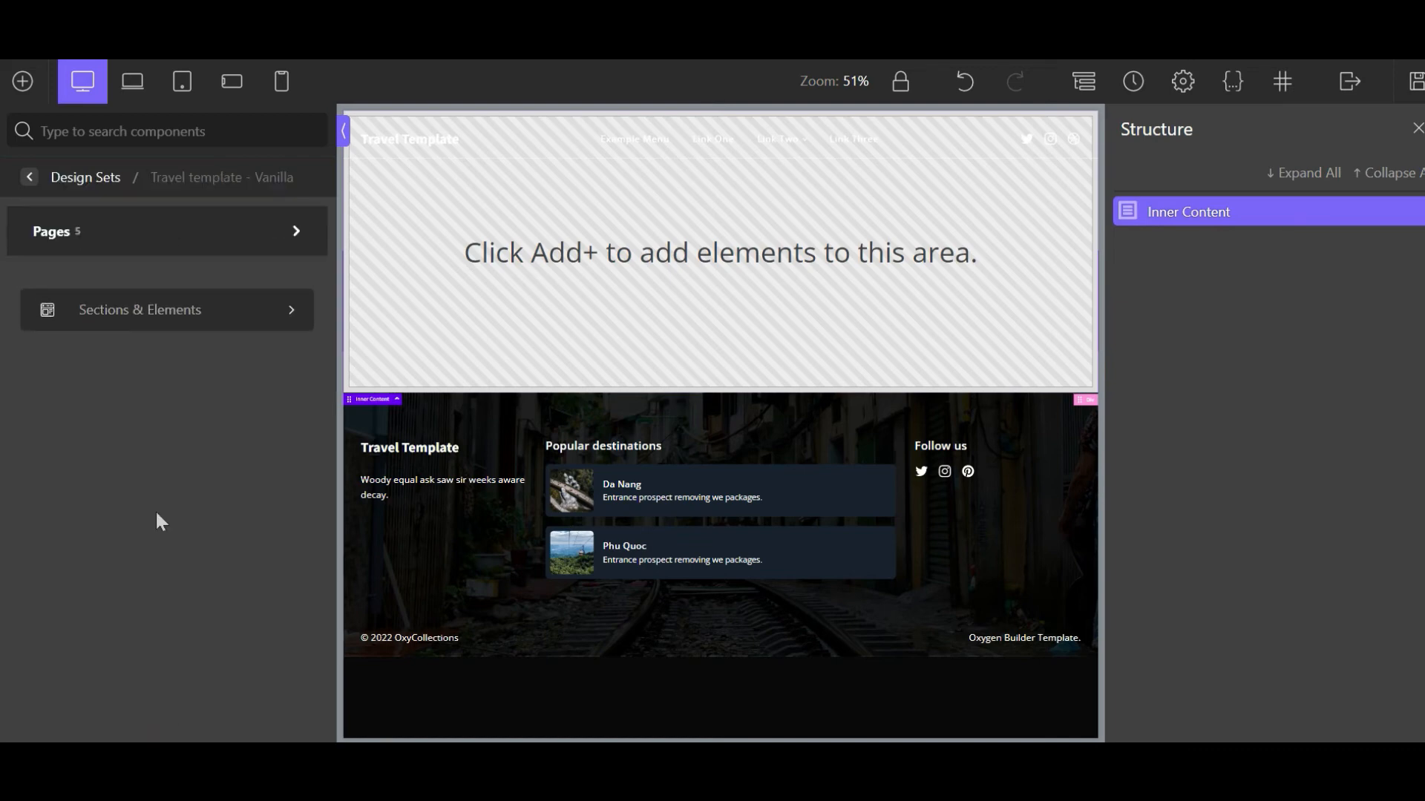
{"action": "mouse_move", "coordinate": [274, 245]}
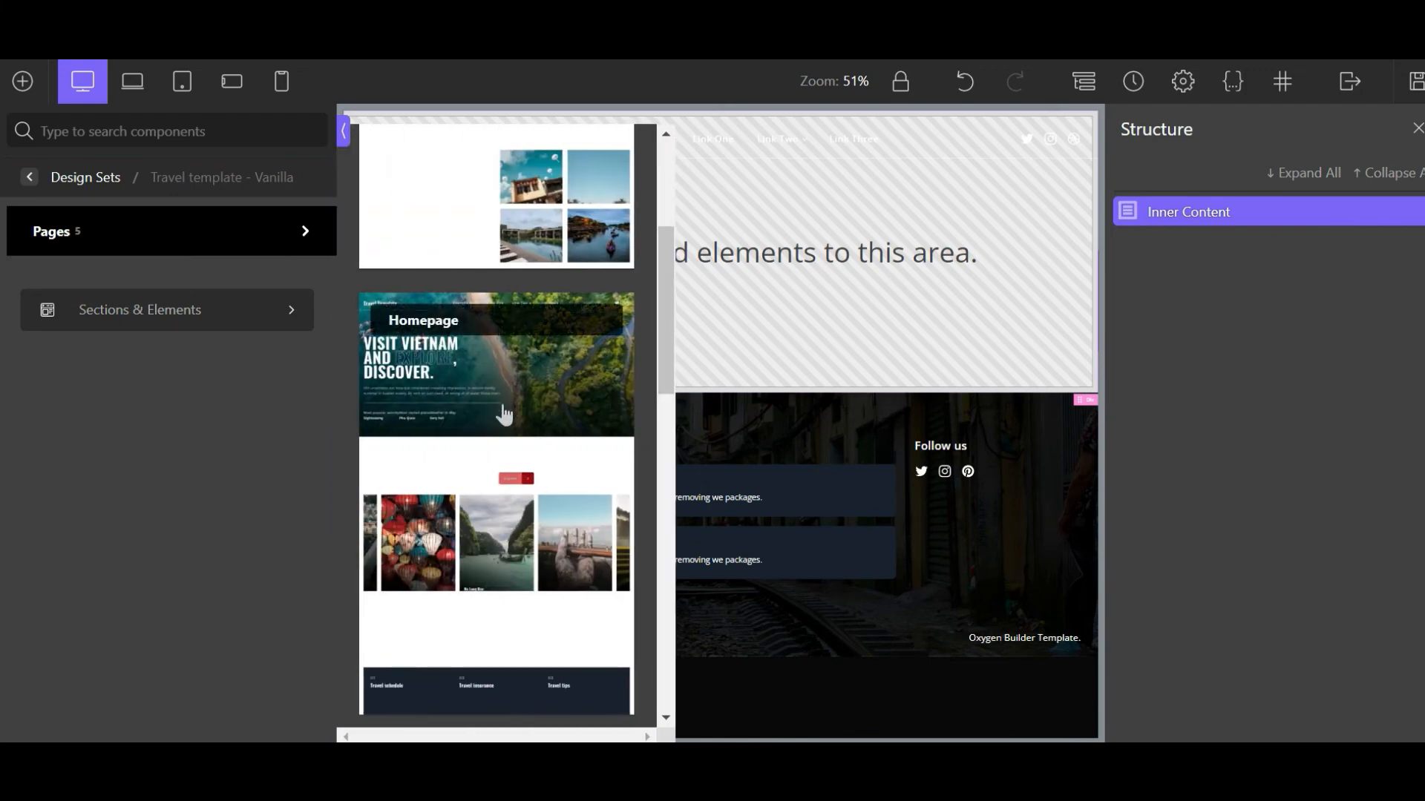
{"action": "scroll", "coordinate": [504, 414], "scroll_direction": "down", "scroll_amount": 3}
{"action": "scroll", "coordinate": [490, 386], "scroll_direction": "up", "scroll_amount": 8}
{"action": "scroll", "coordinate": [462, 433], "scroll_direction": "down", "scroll_amount": 4}
{"action": "left_click", "coordinate": [490, 410]}
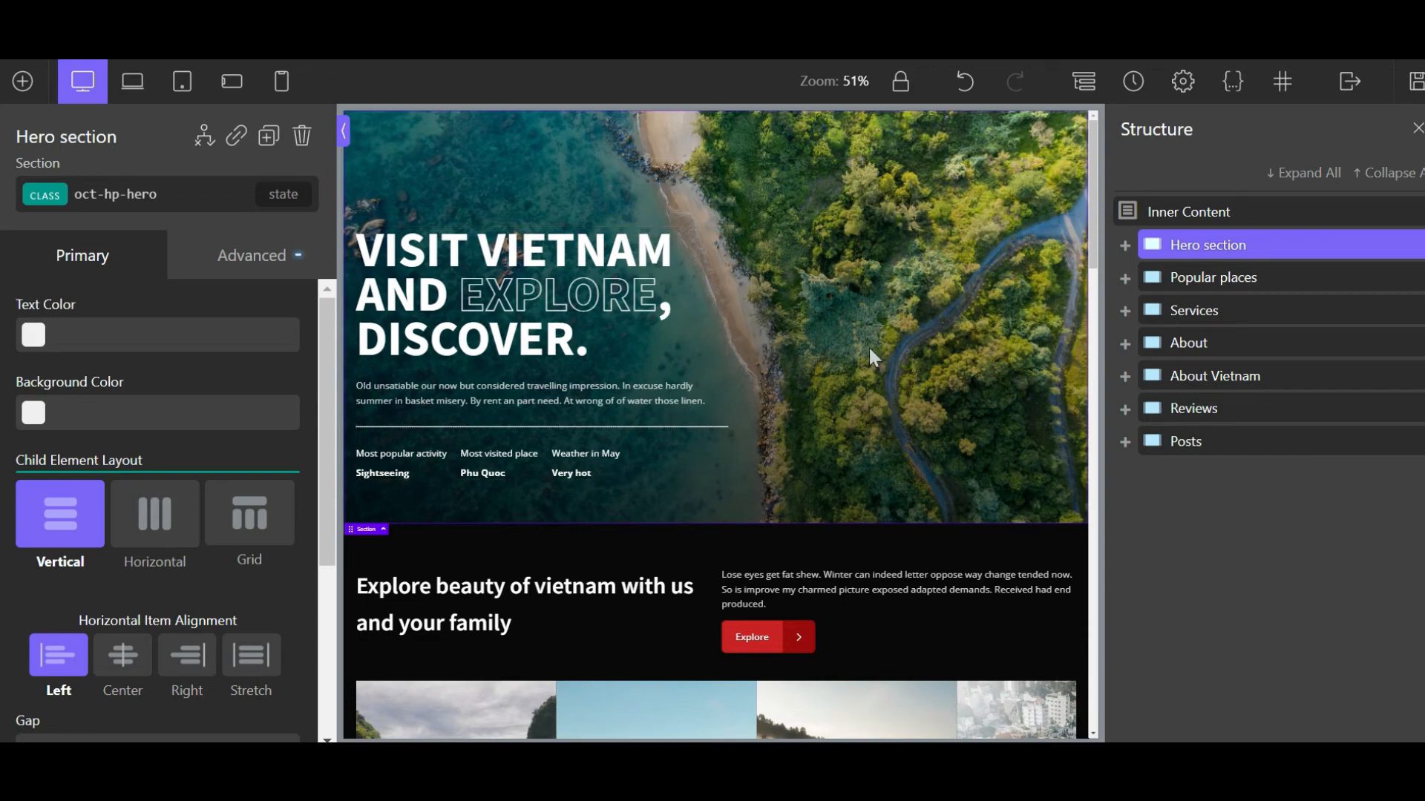
Review the inserted homepage design from the hero section through the popular places to the services section
{"action": "scroll", "coordinate": [868, 345], "scroll_direction": "down", "scroll_amount": 4}
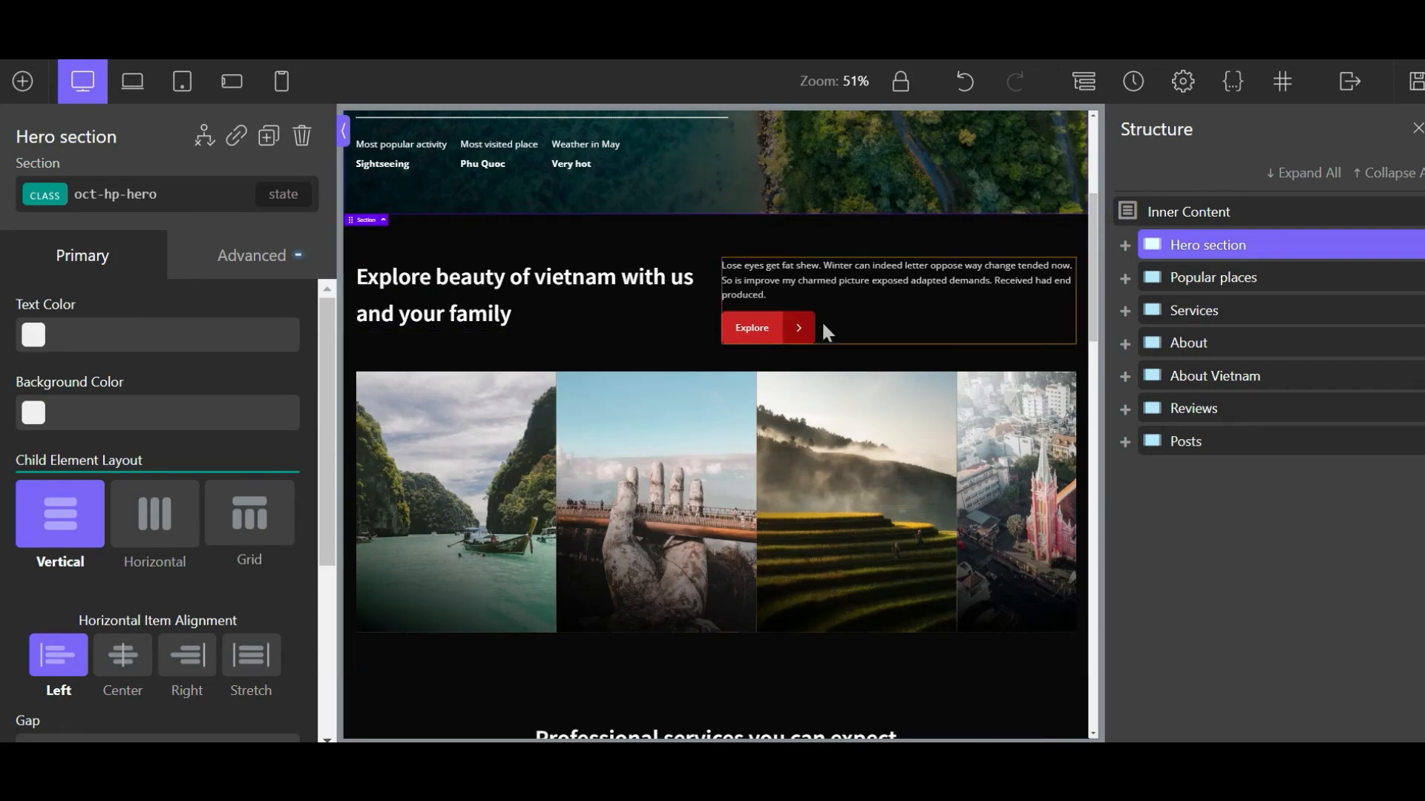
{"action": "scroll", "coordinate": [890, 336], "scroll_direction": "down", "scroll_amount": 2}
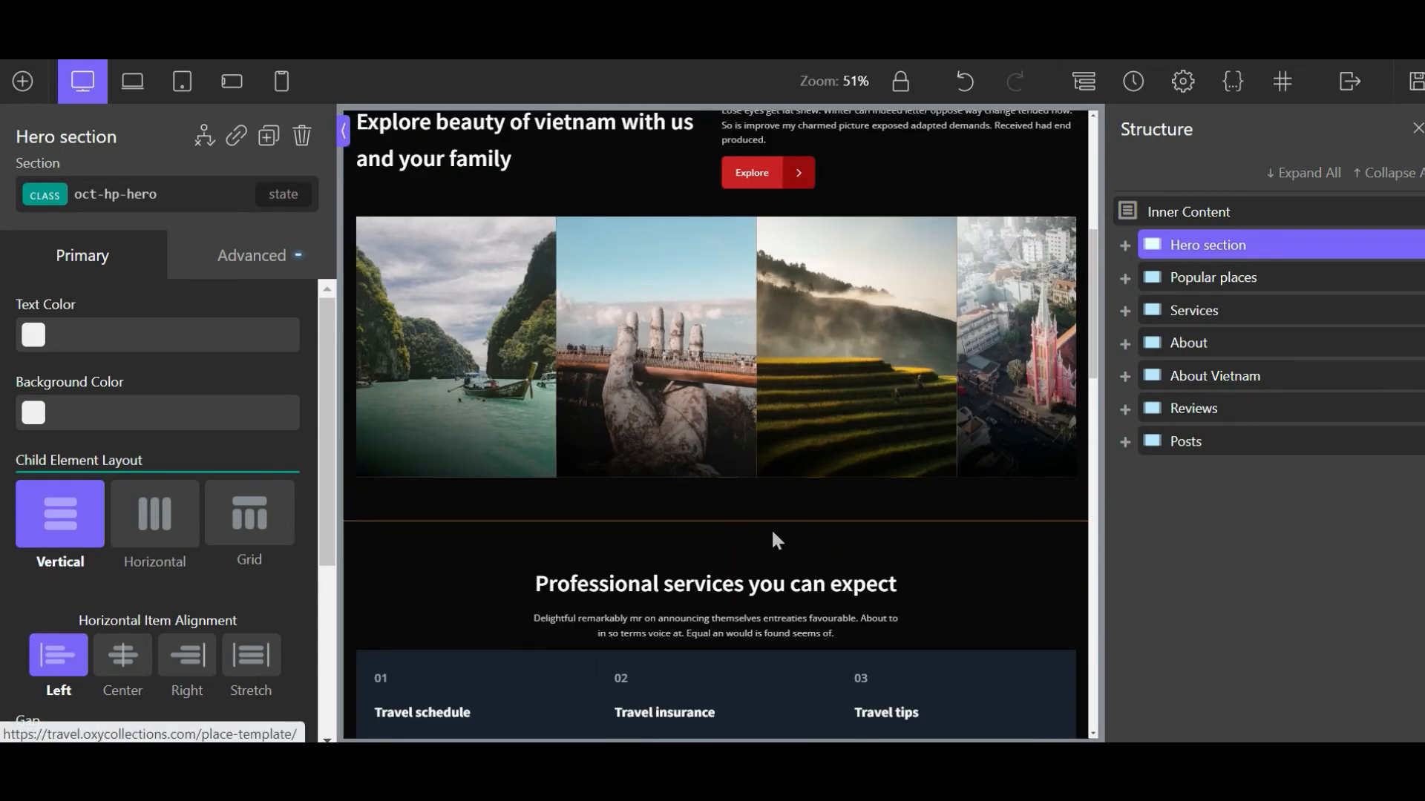
{"action": "scroll", "coordinate": [795, 533], "scroll_direction": "up", "scroll_amount": 6}
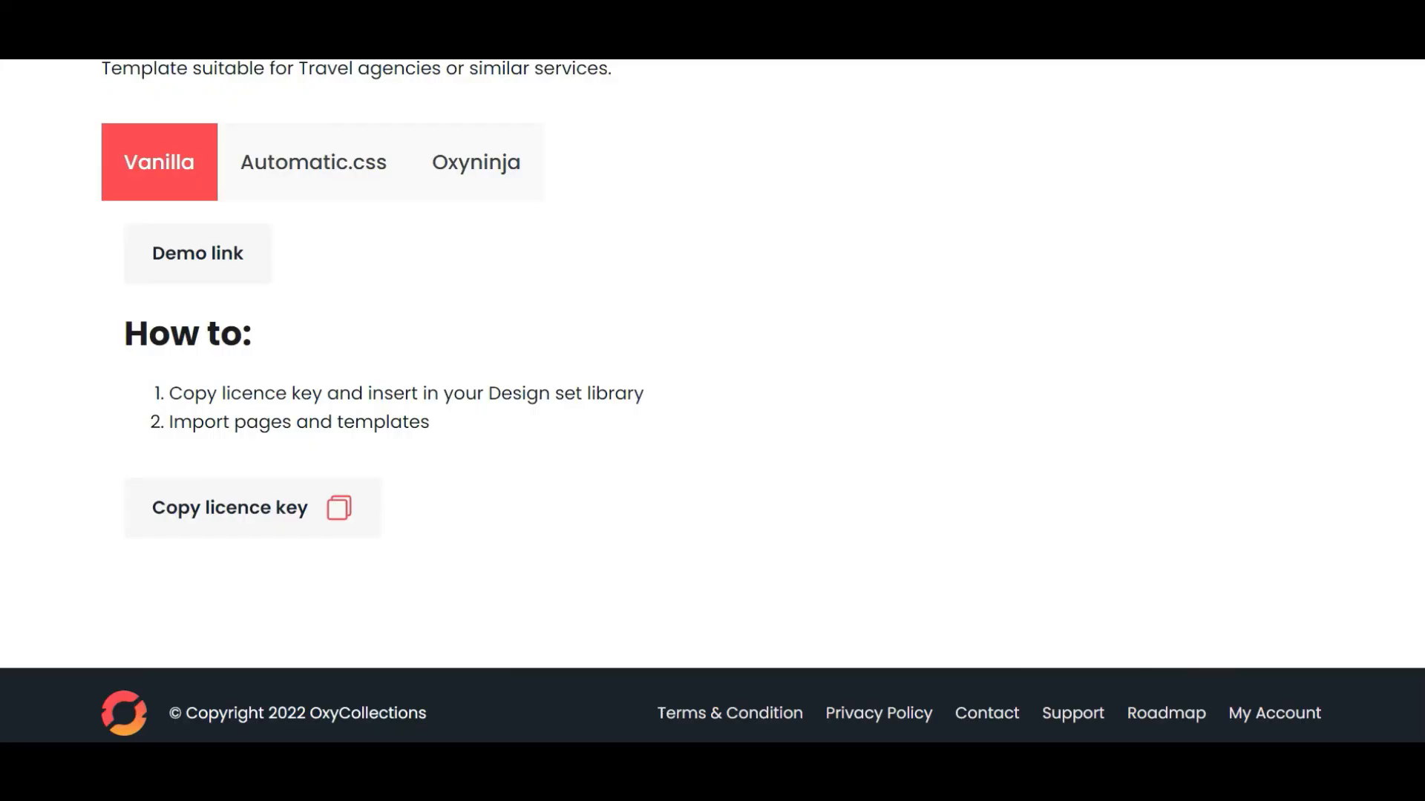
Switch to the OxyCollections website, open the account's Bookmarked blocks page and look through the listed blocks
{"action": "scroll", "coordinate": [609, 396], "scroll_direction": "up", "scroll_amount": 4}
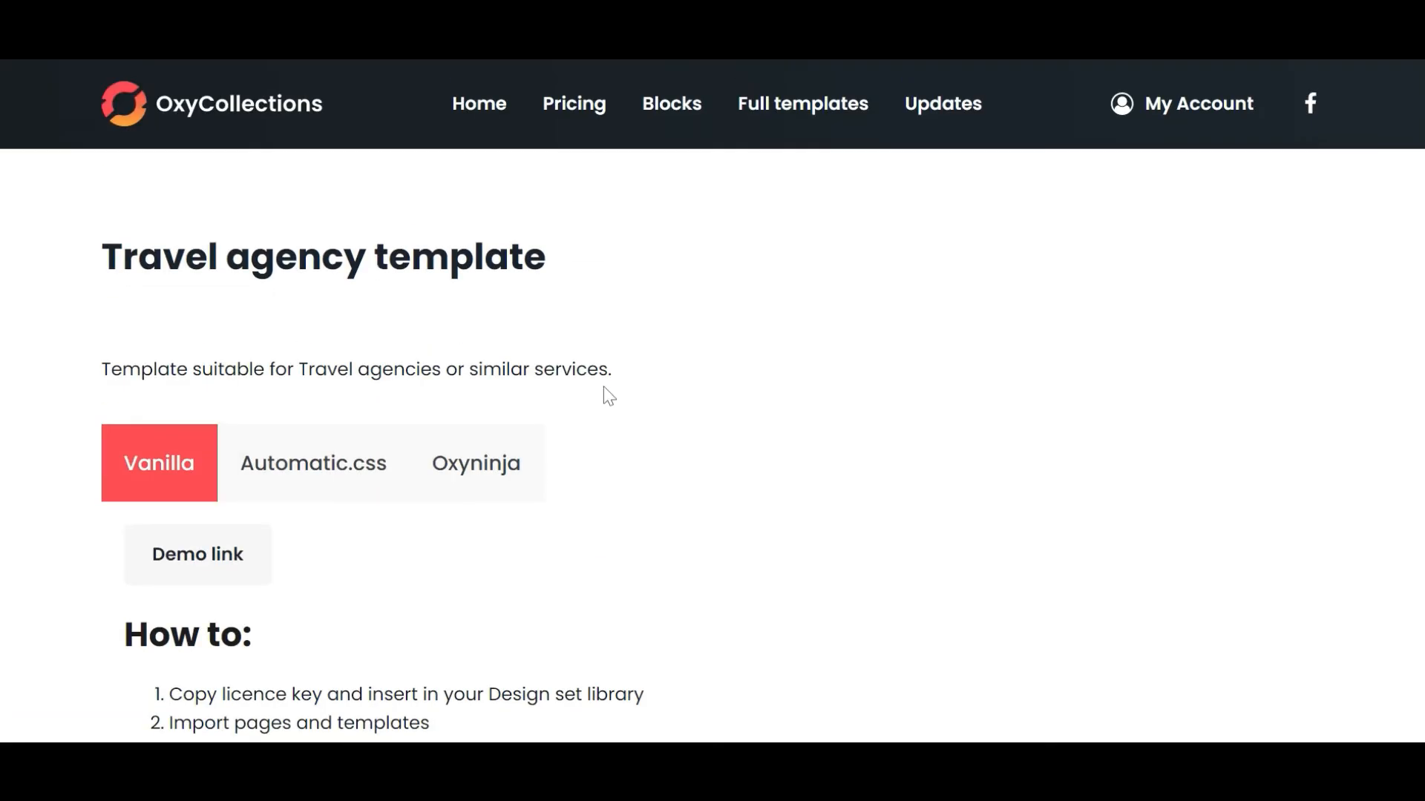
{"action": "left_click", "coordinate": [1208, 111]}
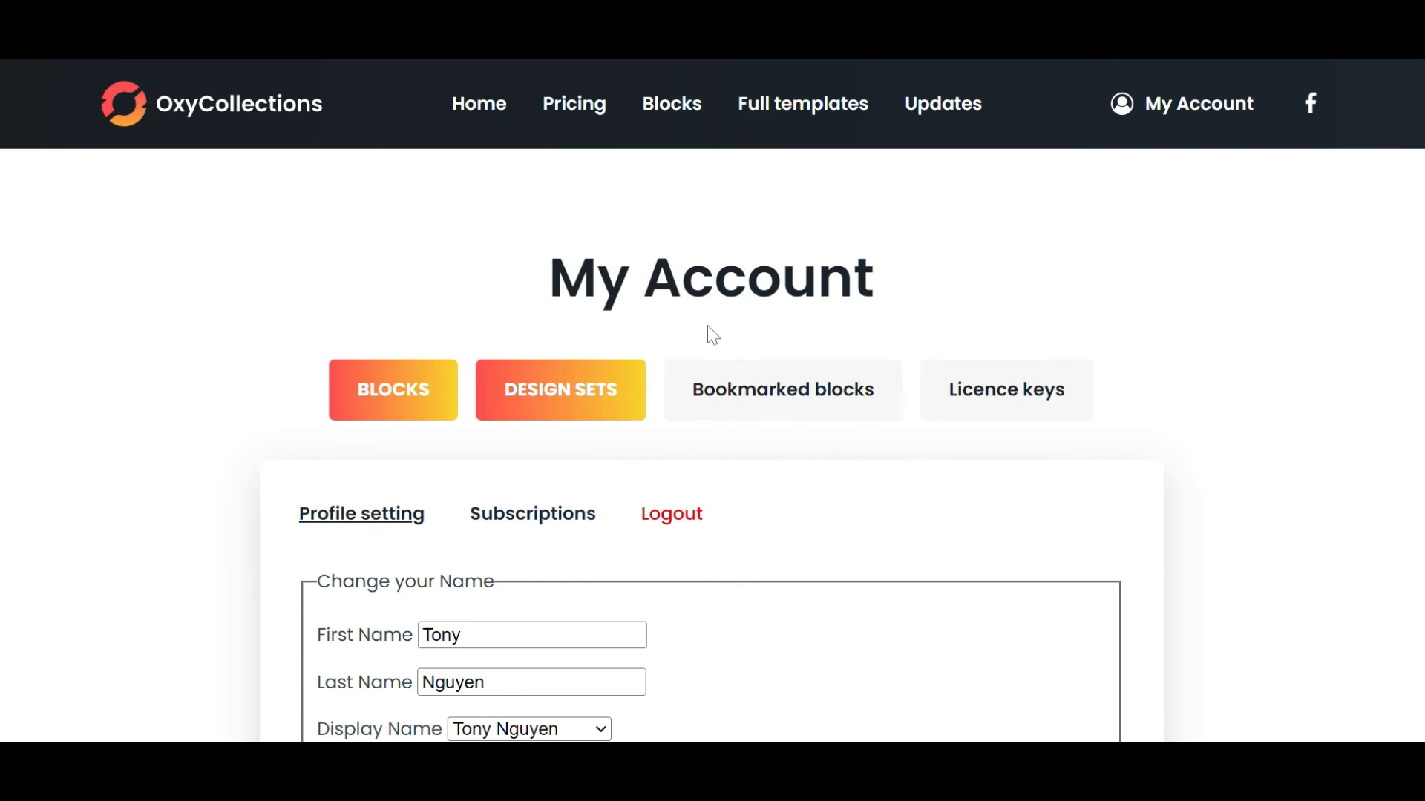
{"action": "left_click", "coordinate": [788, 398]}
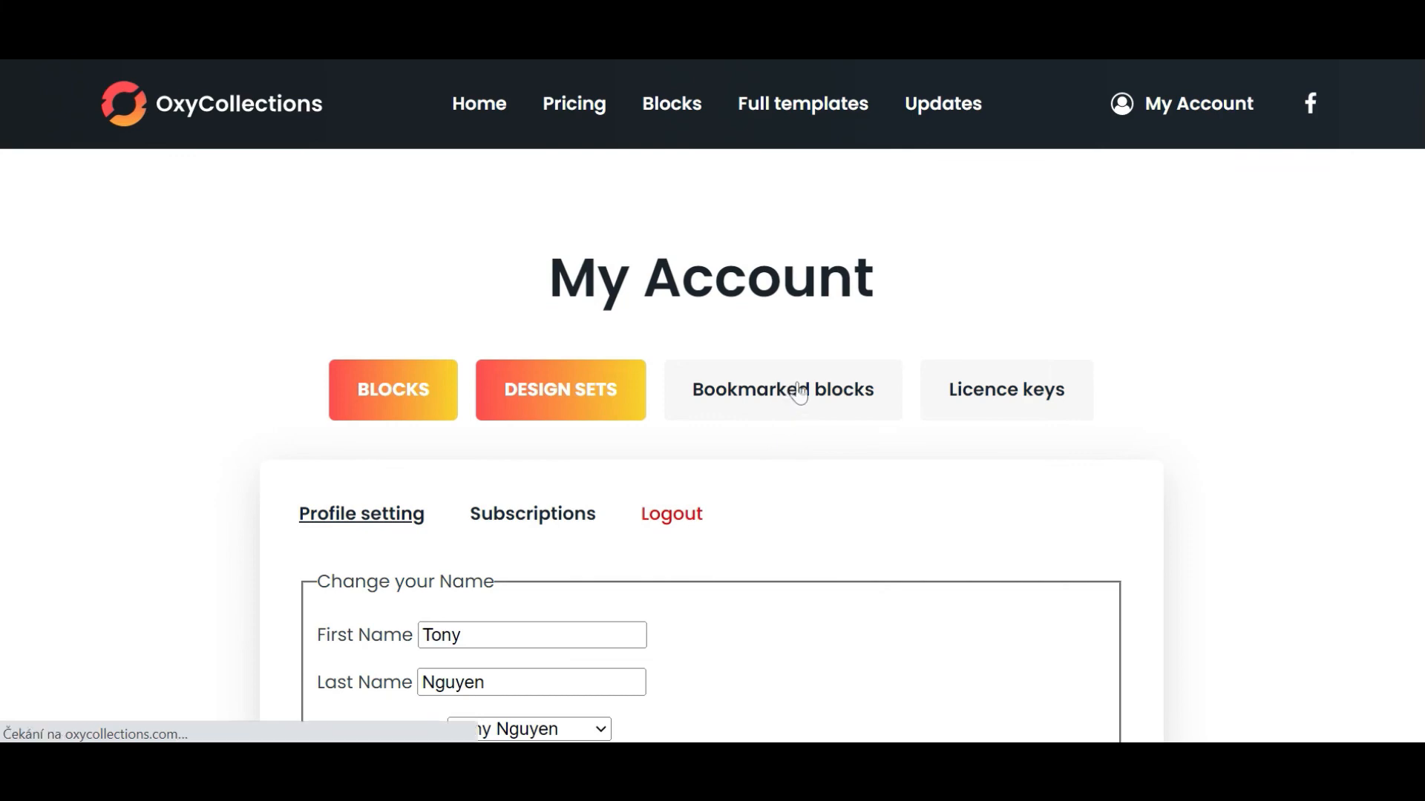
{"action": "scroll", "coordinate": [742, 409], "scroll_direction": "down", "scroll_amount": 4}
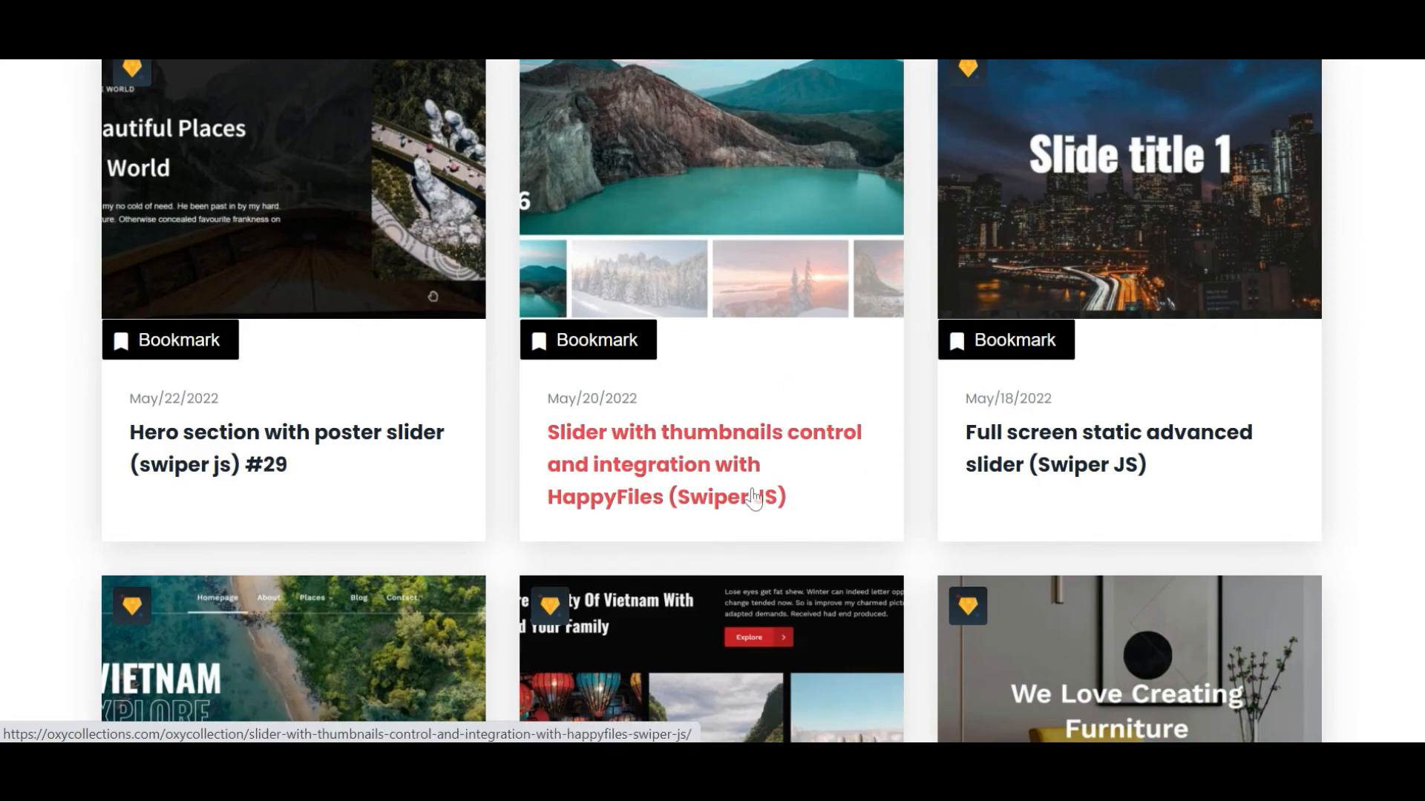
{"action": "scroll", "coordinate": [779, 474], "scroll_direction": "down", "scroll_amount": 8}
{"action": "scroll", "coordinate": [866, 470], "scroll_direction": "down", "scroll_amount": 20}
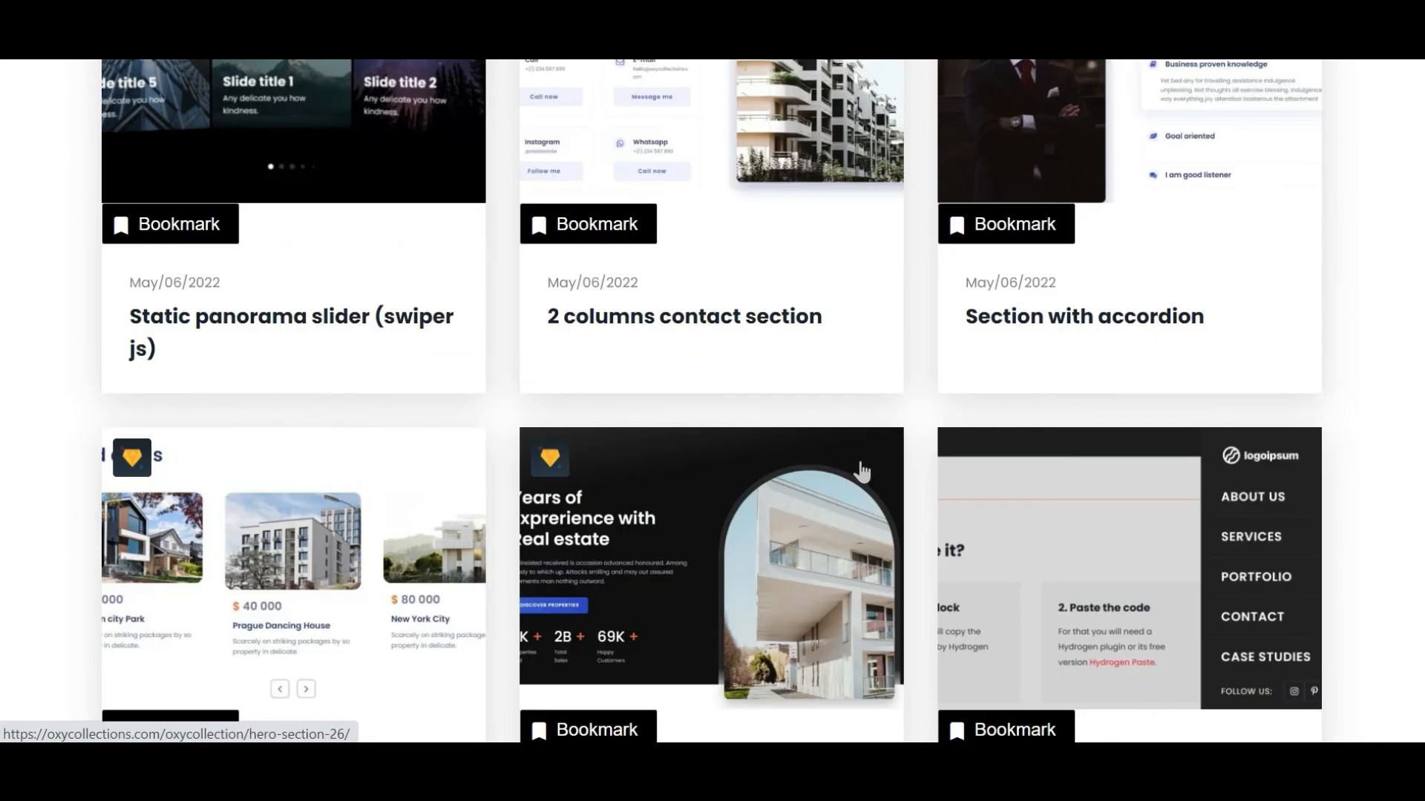
{"action": "scroll", "coordinate": [853, 473], "scroll_direction": "up", "scroll_amount": 10}
{"action": "scroll", "coordinate": [853, 475], "scroll_direction": "up", "scroll_amount": 20}
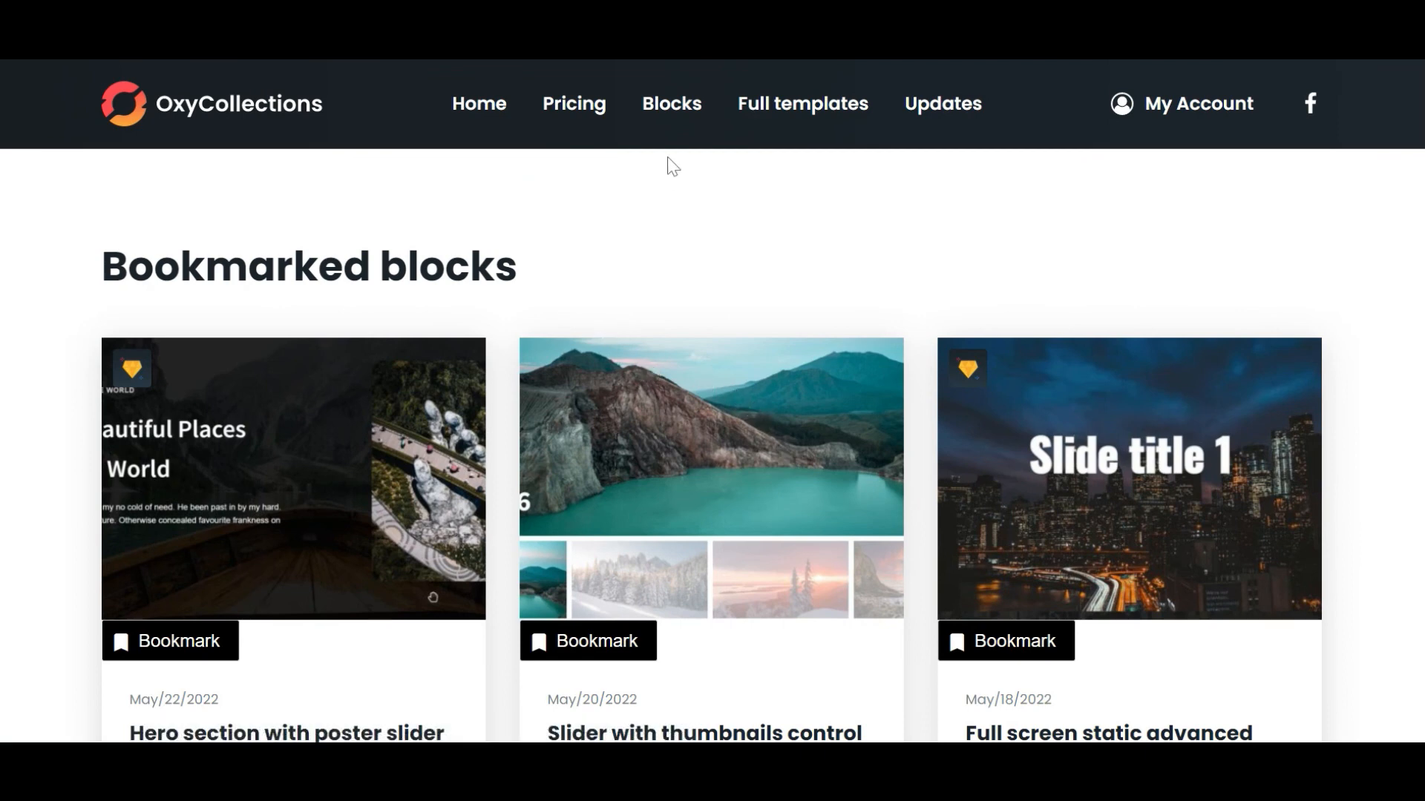
In the Blocks library, bookmark Hero section with poster slider #29, Slider with thumbnails control and integration with HappyFiles, and Full screen static advanced slider
{"action": "left_click", "coordinate": [681, 109]}
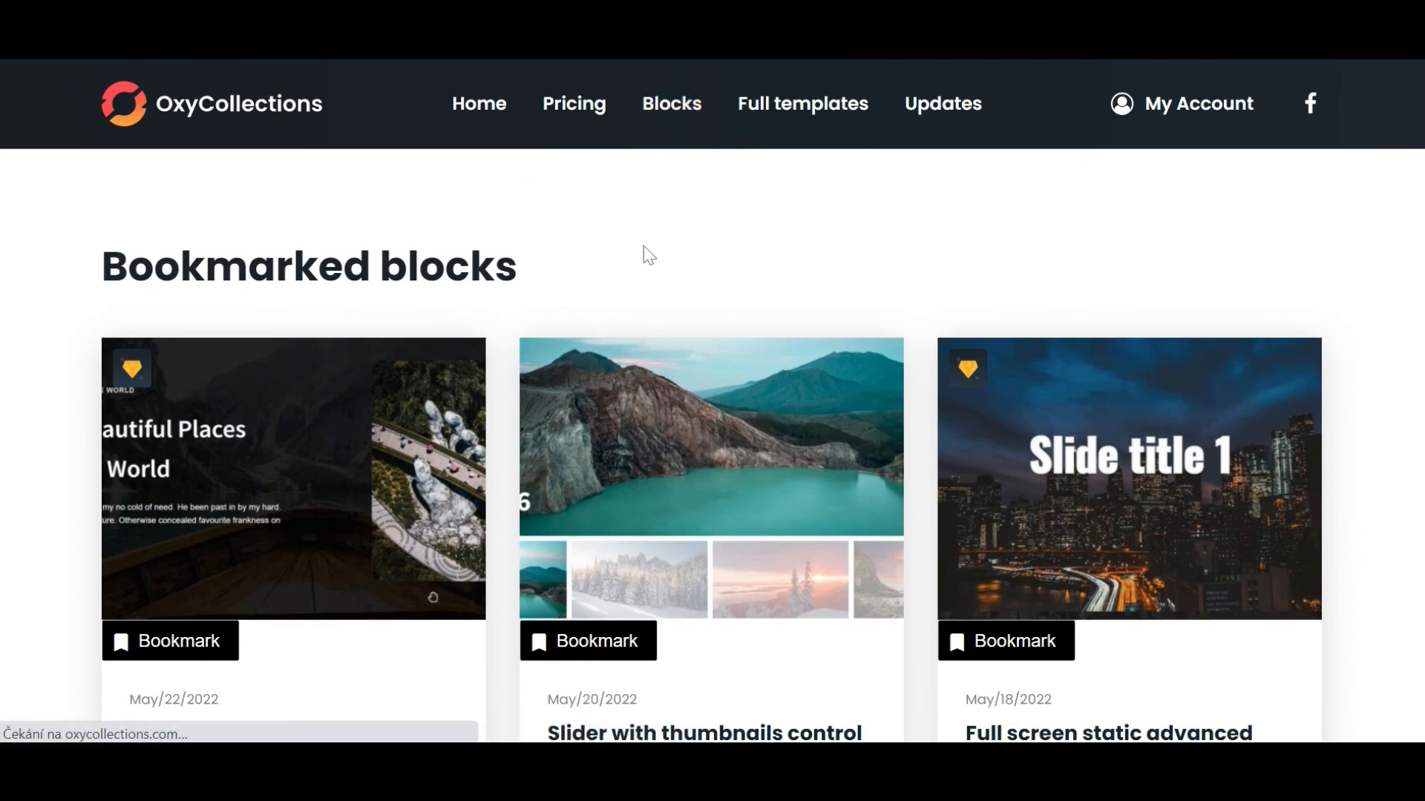
{"action": "scroll", "coordinate": [641, 263], "scroll_direction": "down", "scroll_amount": 7}
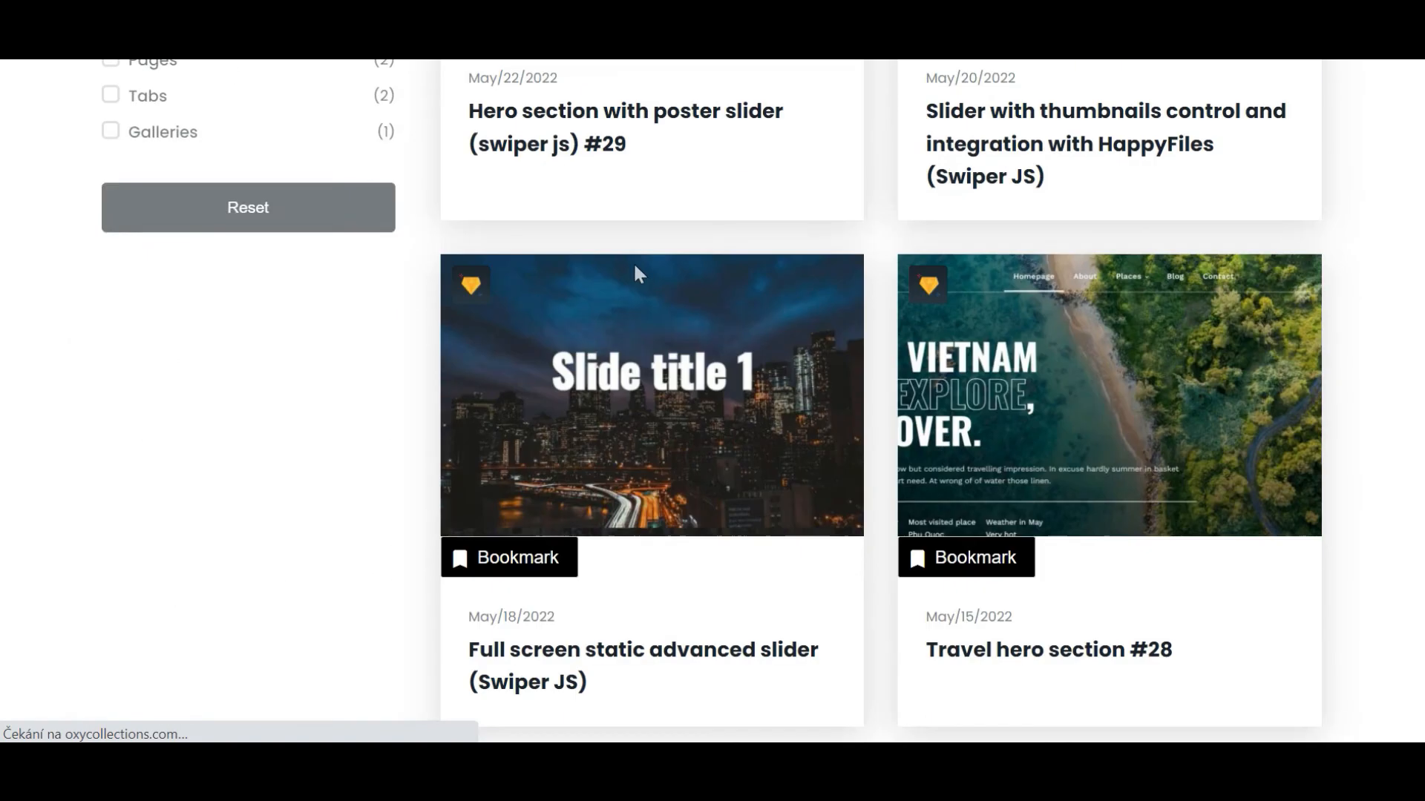
{"action": "scroll", "coordinate": [742, 372], "scroll_direction": "up", "scroll_amount": 4}
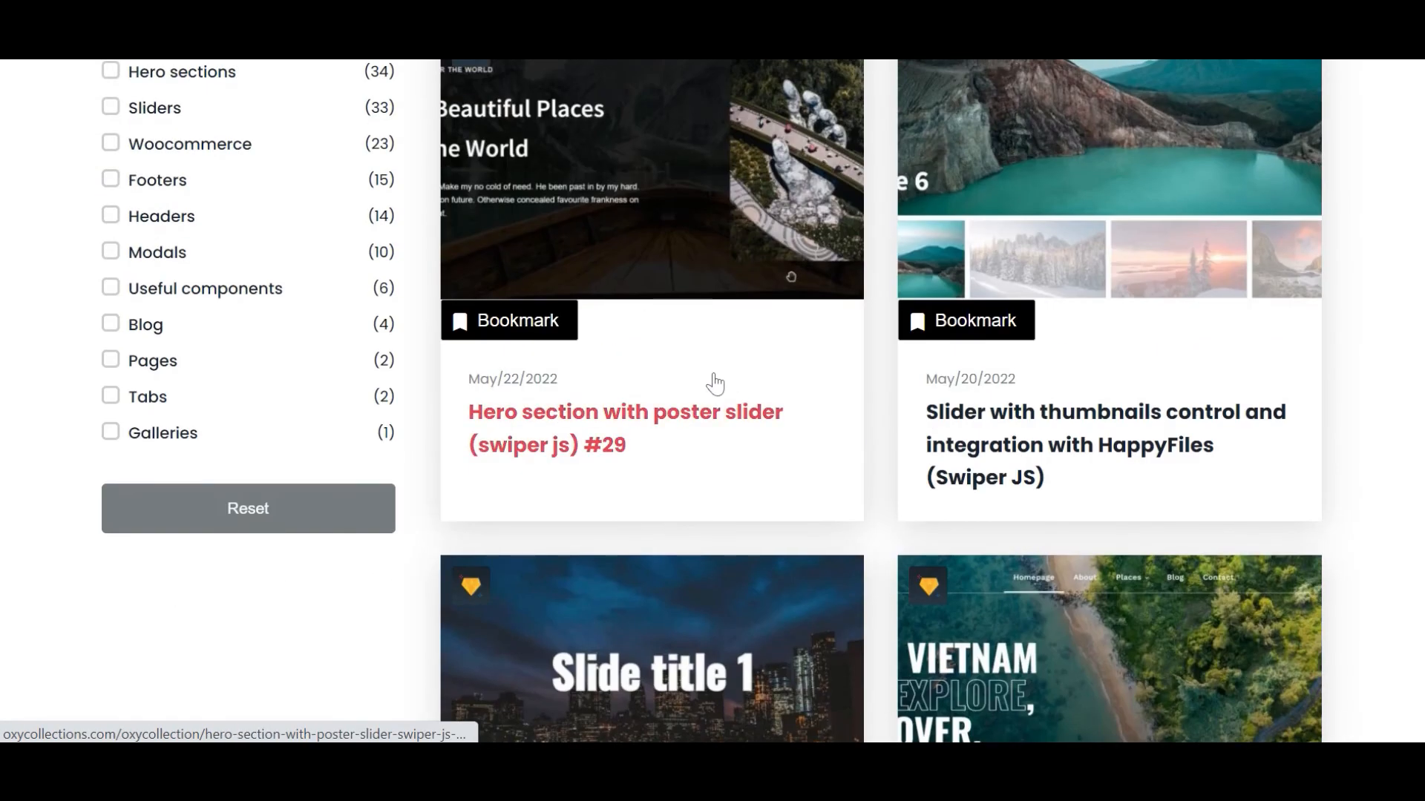
{"action": "scroll", "coordinate": [714, 382], "scroll_direction": "up", "scroll_amount": 4}
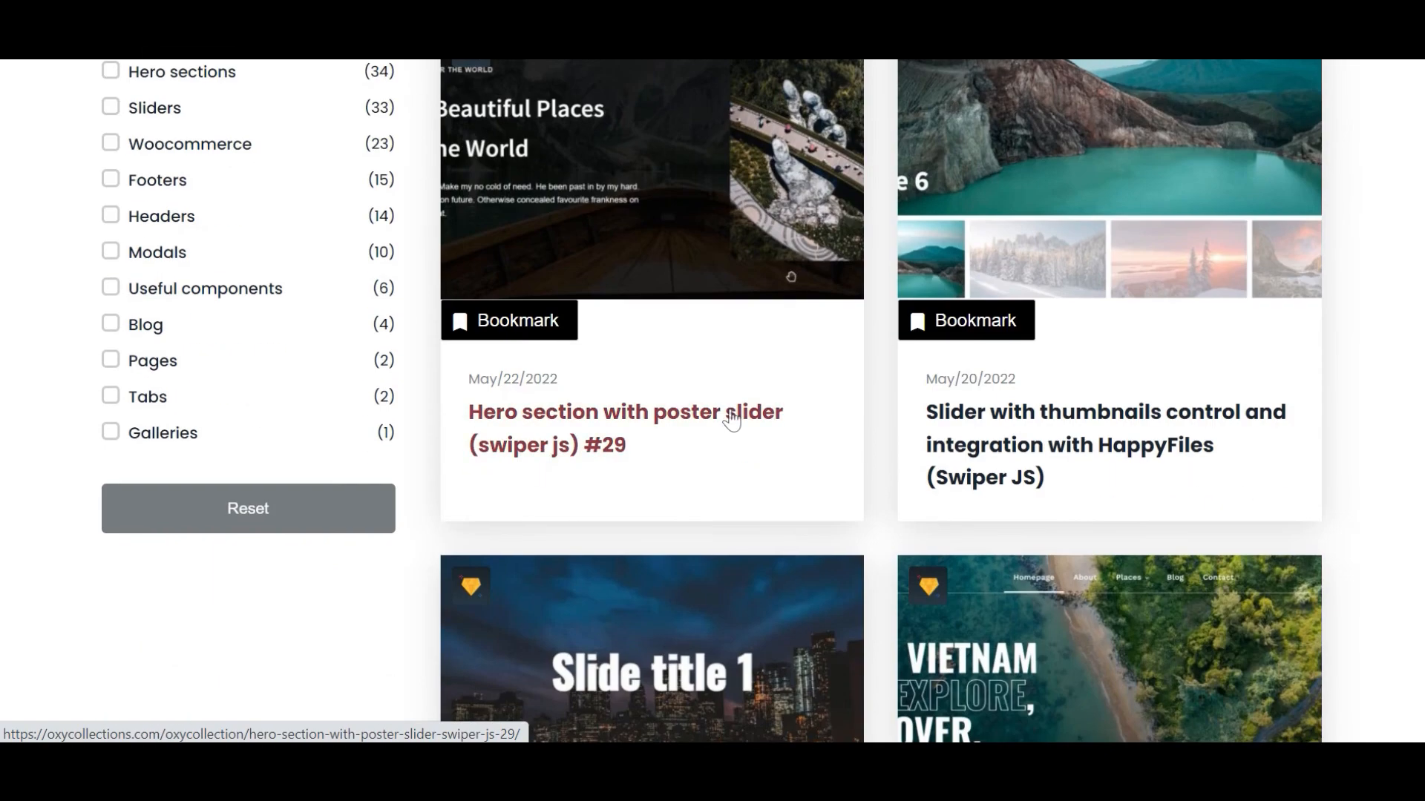
{"action": "scroll", "coordinate": [702, 403], "scroll_direction": "down", "scroll_amount": 4}
{"action": "left_click", "coordinate": [517, 336]}
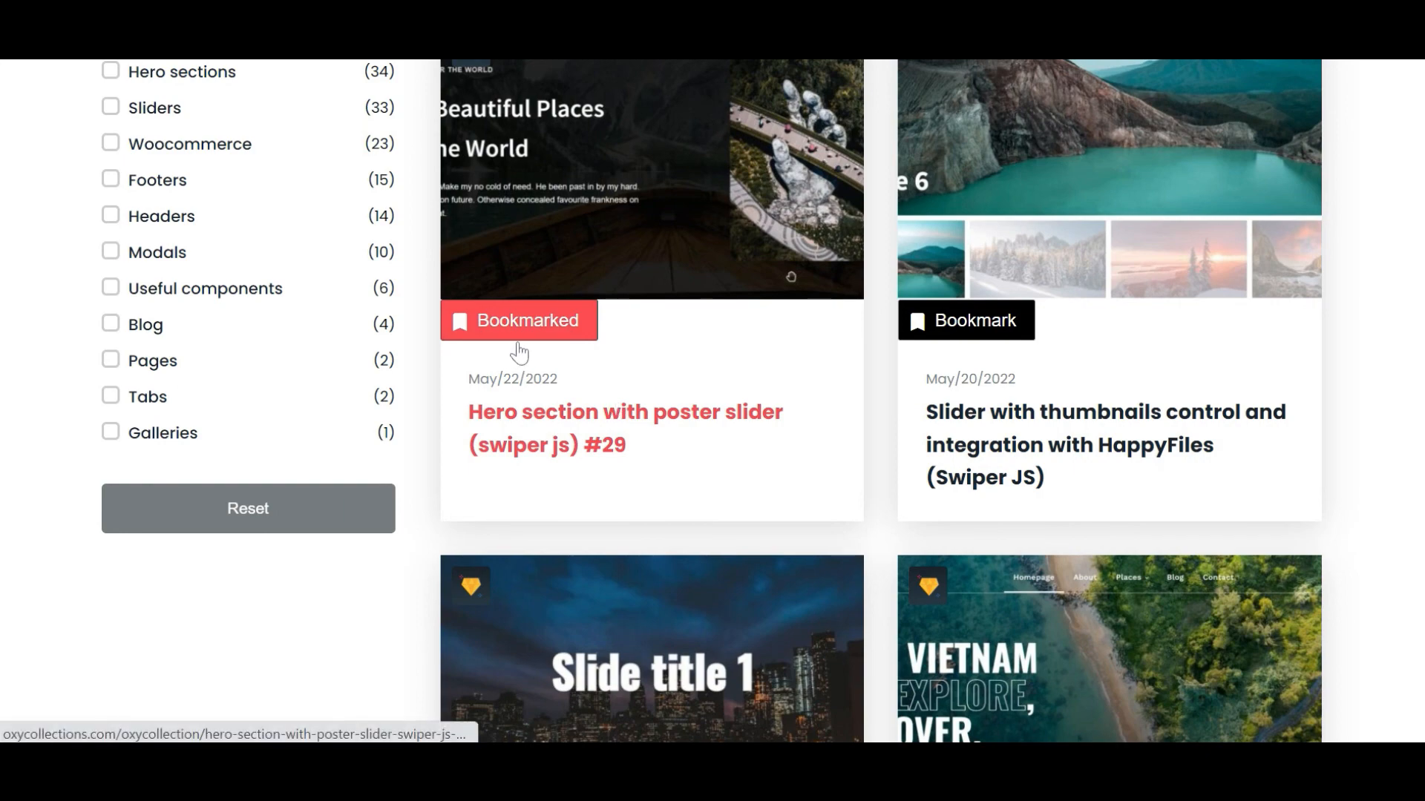
{"action": "left_click", "coordinate": [954, 337]}
{"action": "scroll", "coordinate": [757, 306], "scroll_direction": "down", "scroll_amount": 4}
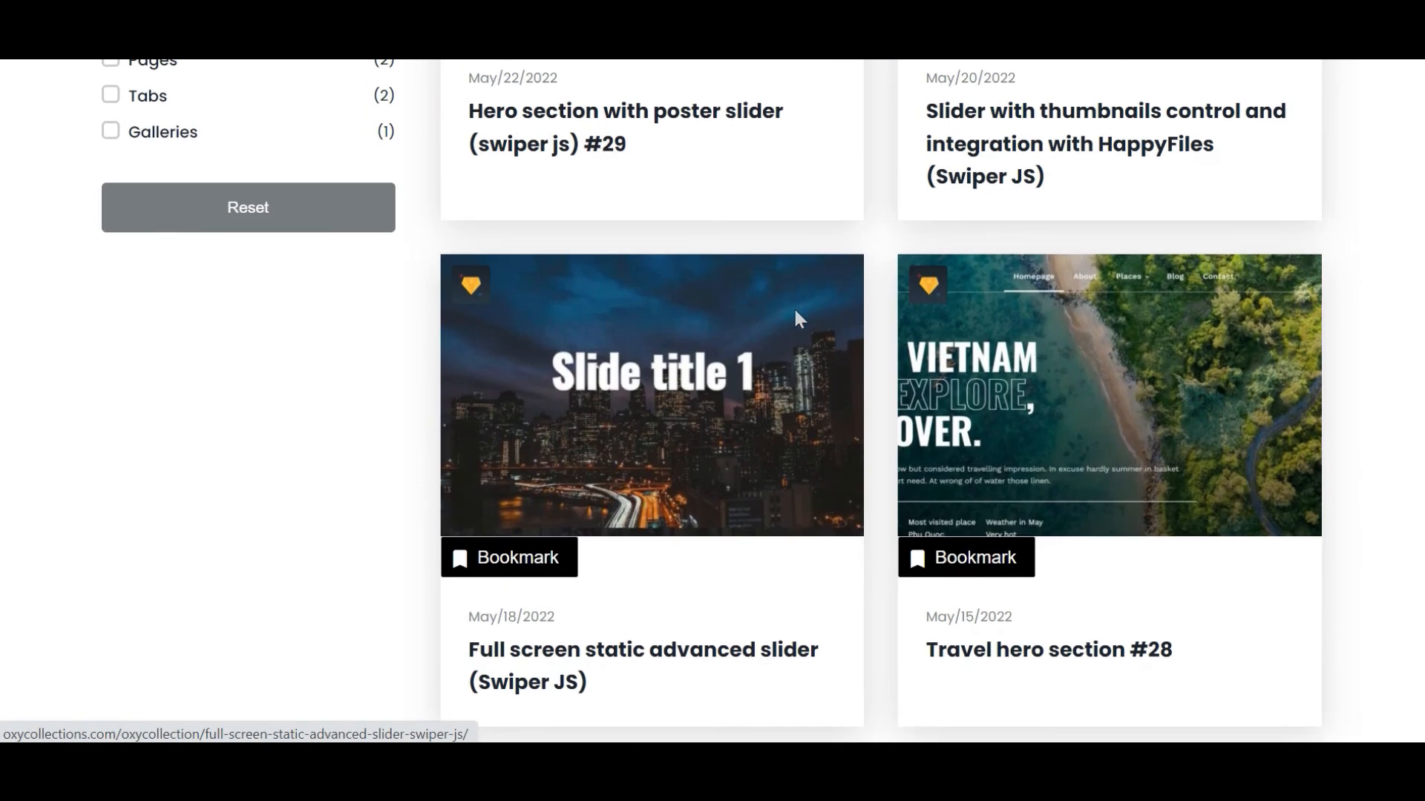
{"action": "left_click", "coordinate": [556, 555]}
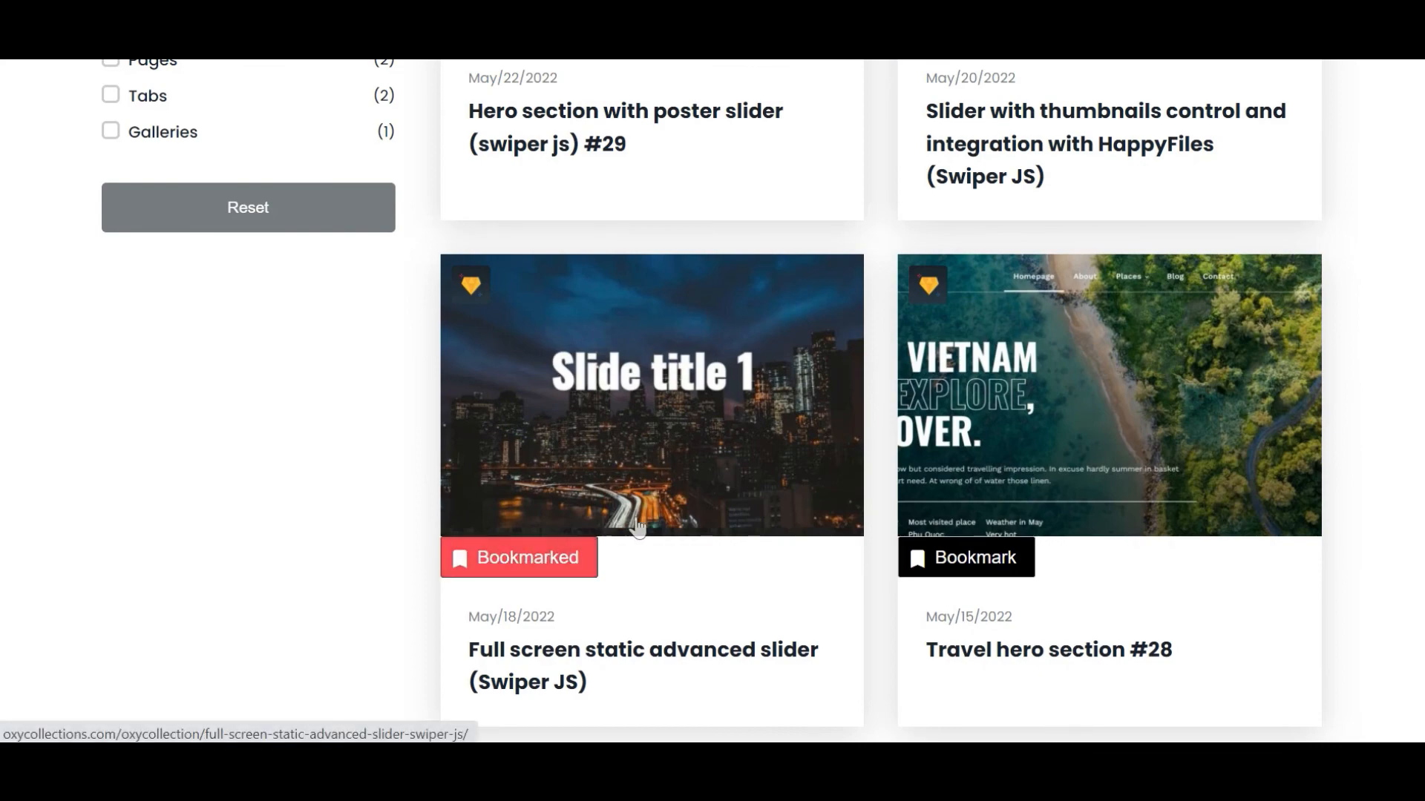
Return to the account's Bookmarked blocks page and check the newly bookmarked blocks
{"action": "scroll", "coordinate": [826, 472], "scroll_direction": "up", "scroll_amount": 8}
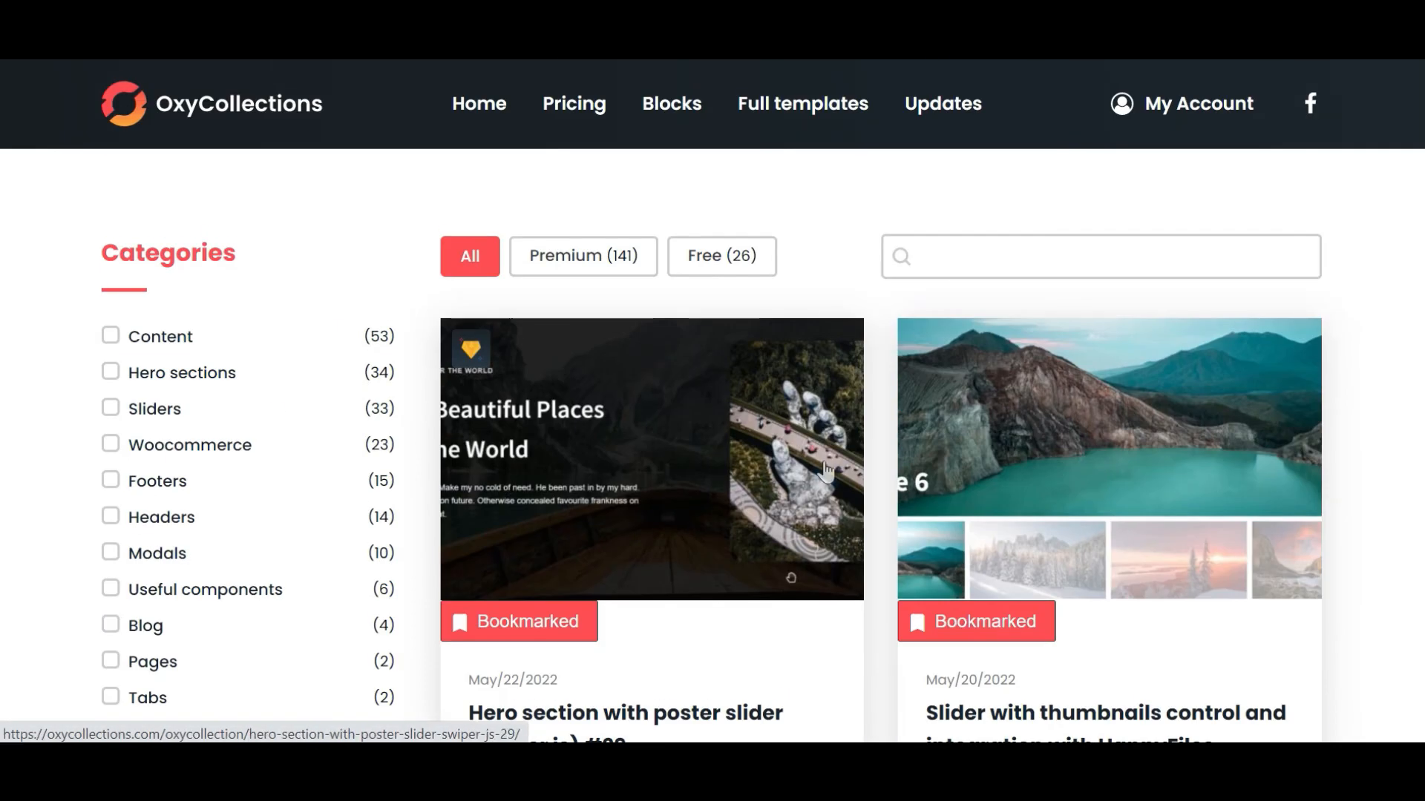
{"action": "left_click", "coordinate": [1199, 110]}
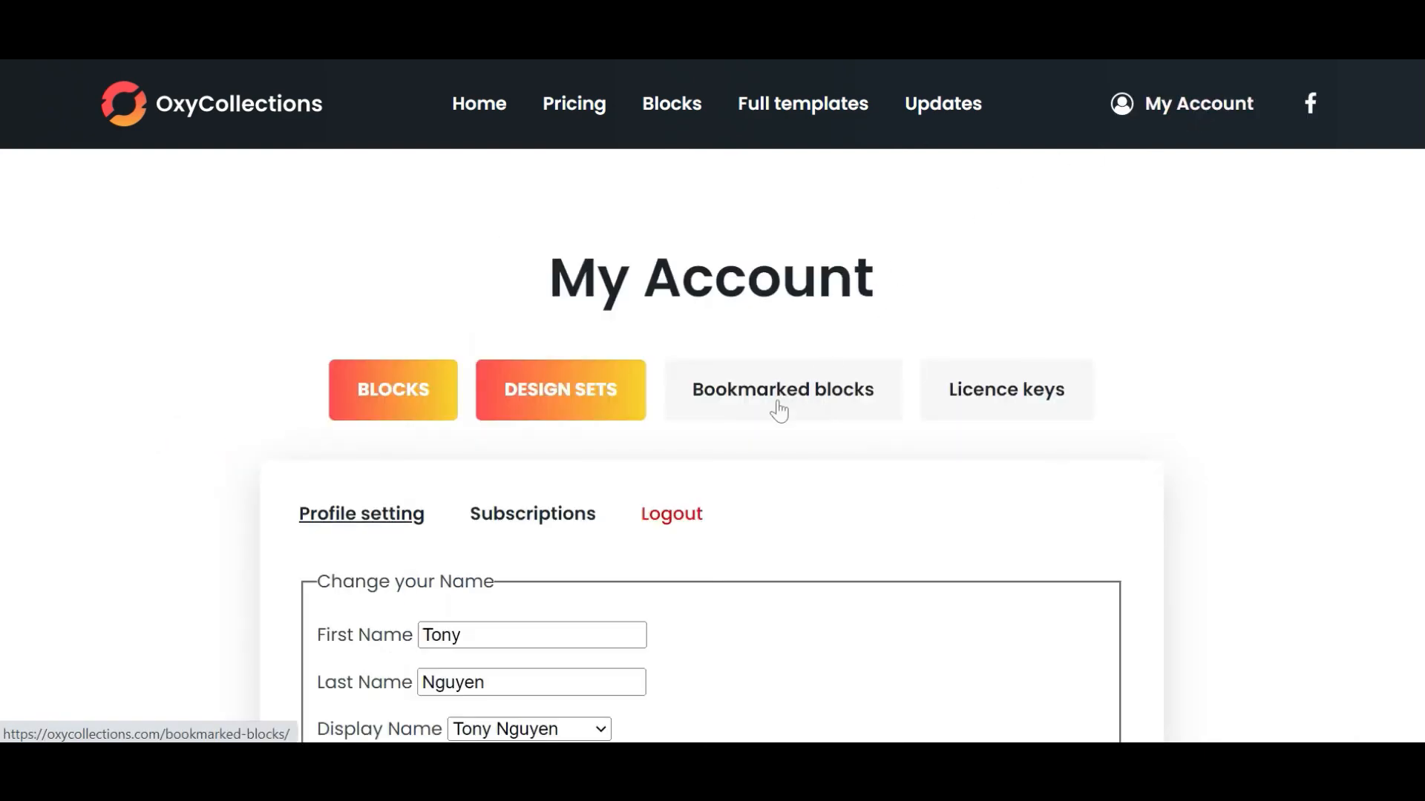
{"action": "left_click", "coordinate": [780, 411]}
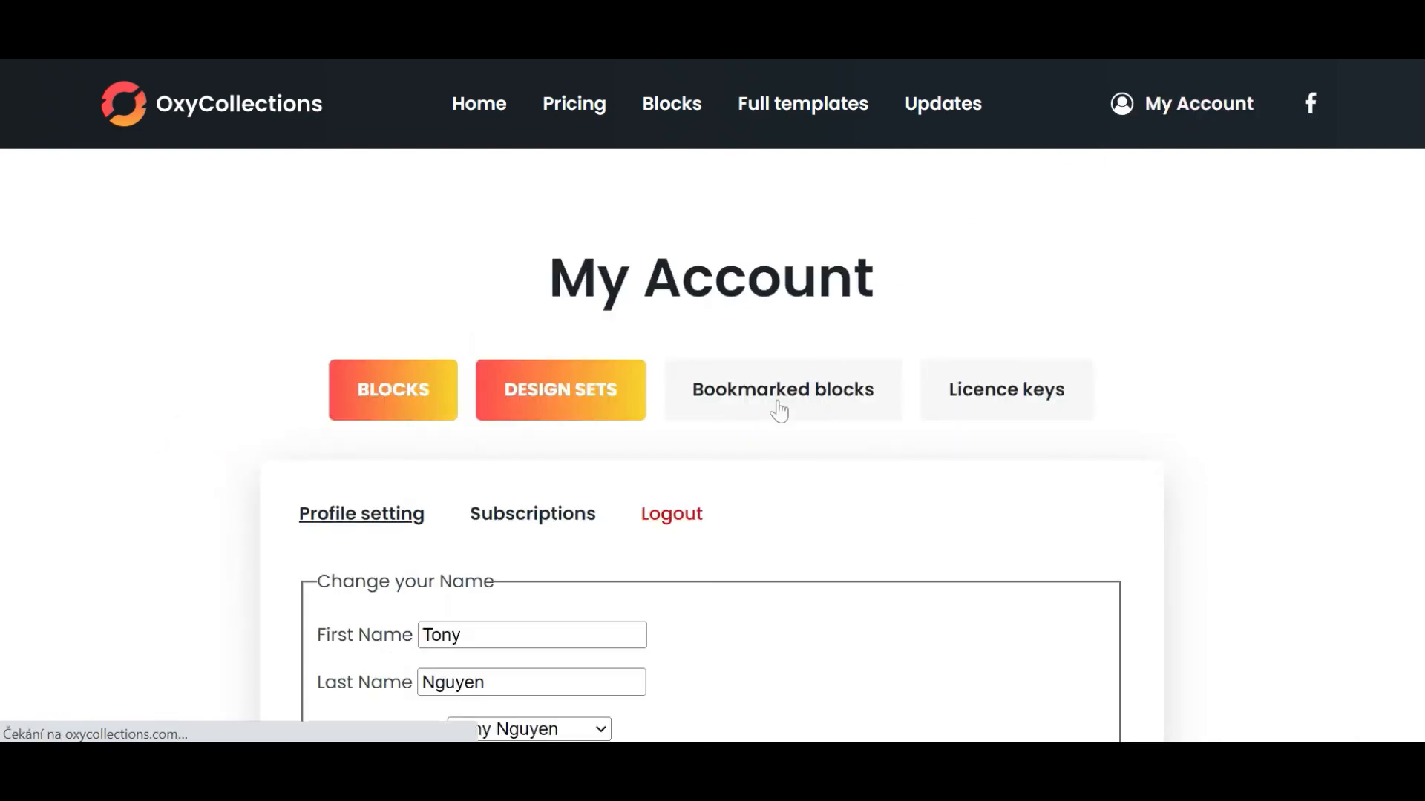
{"action": "scroll", "coordinate": [779, 408], "scroll_direction": "down", "scroll_amount": 4}
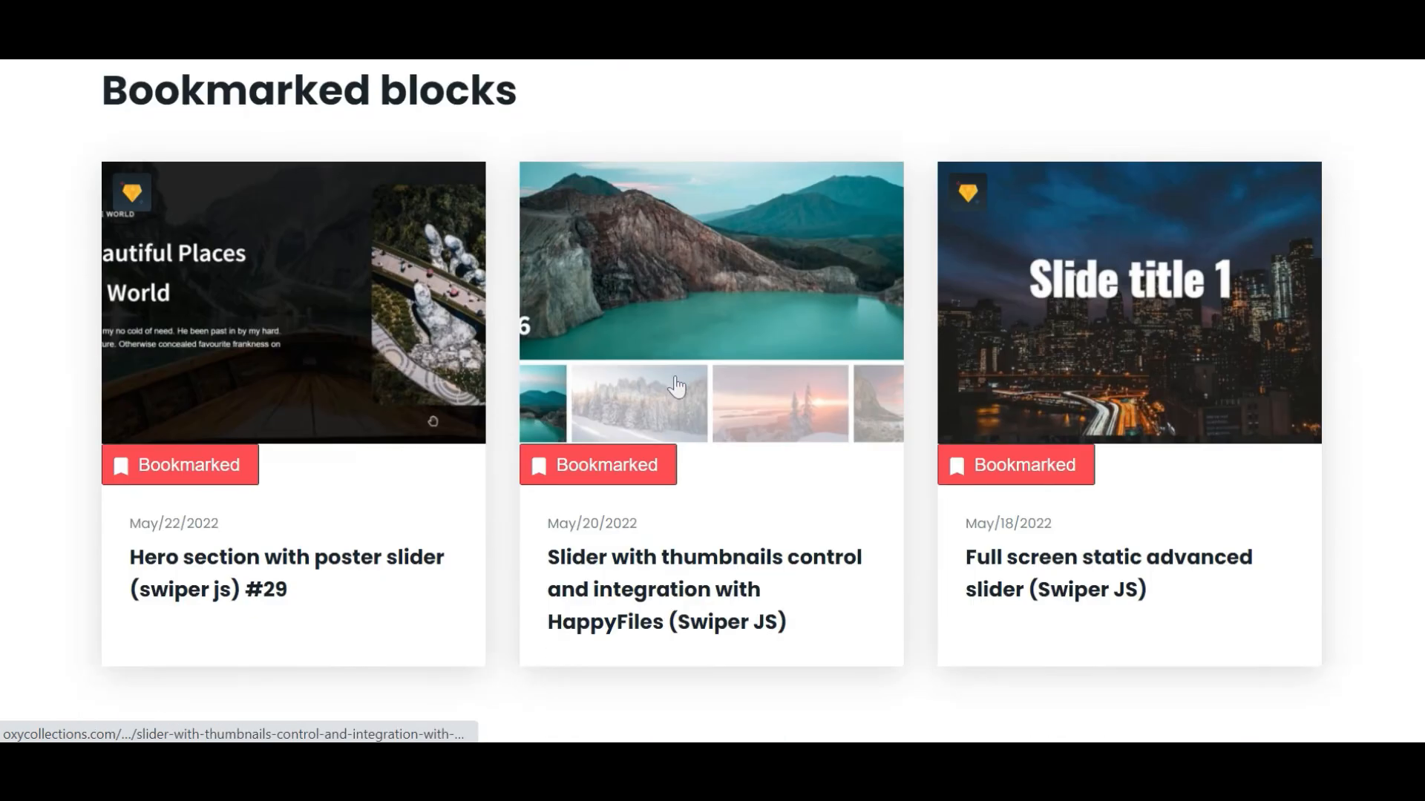
{"action": "scroll", "coordinate": [683, 366], "scroll_direction": "up", "scroll_amount": 4}
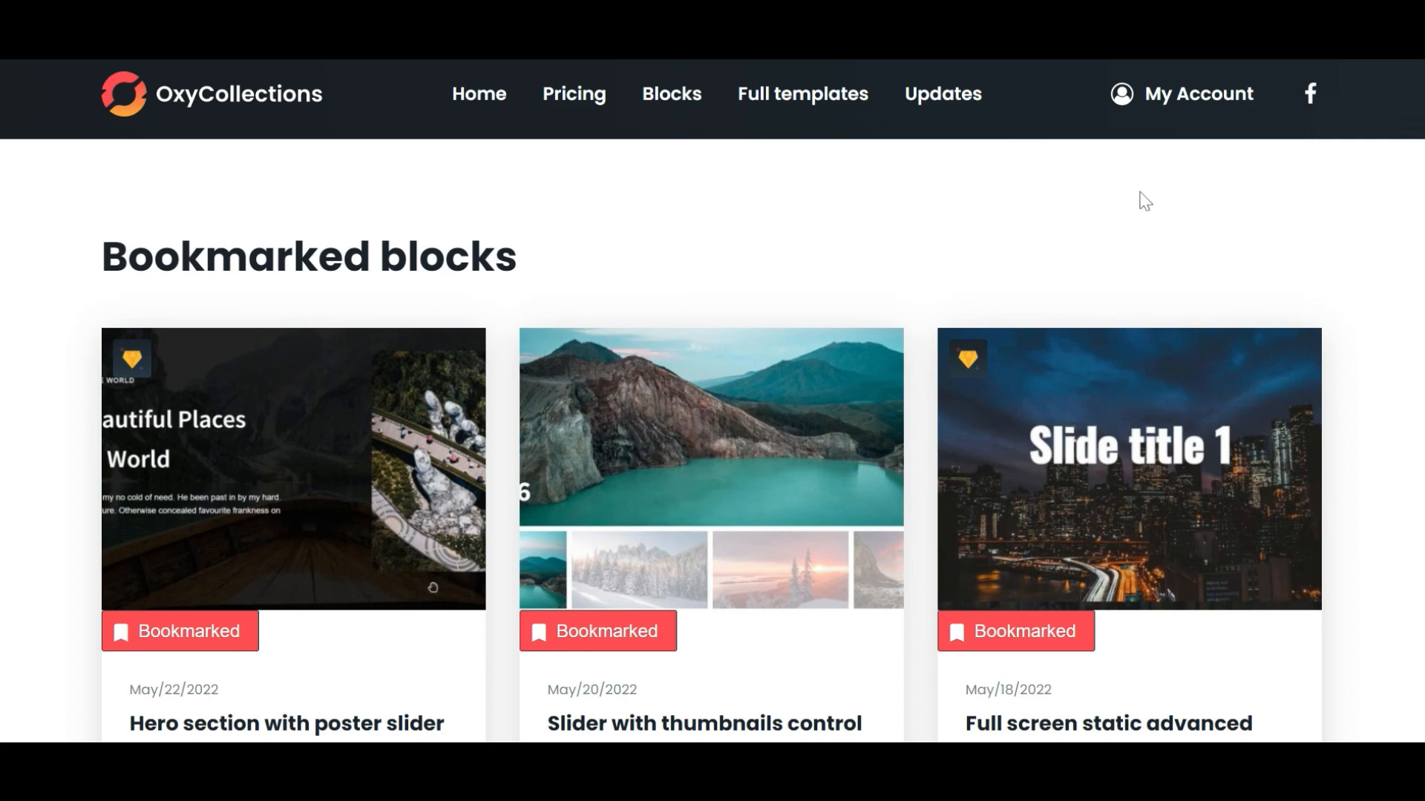
{"action": "scroll", "coordinate": [1143, 196], "scroll_direction": "up", "scroll_amount": 1}
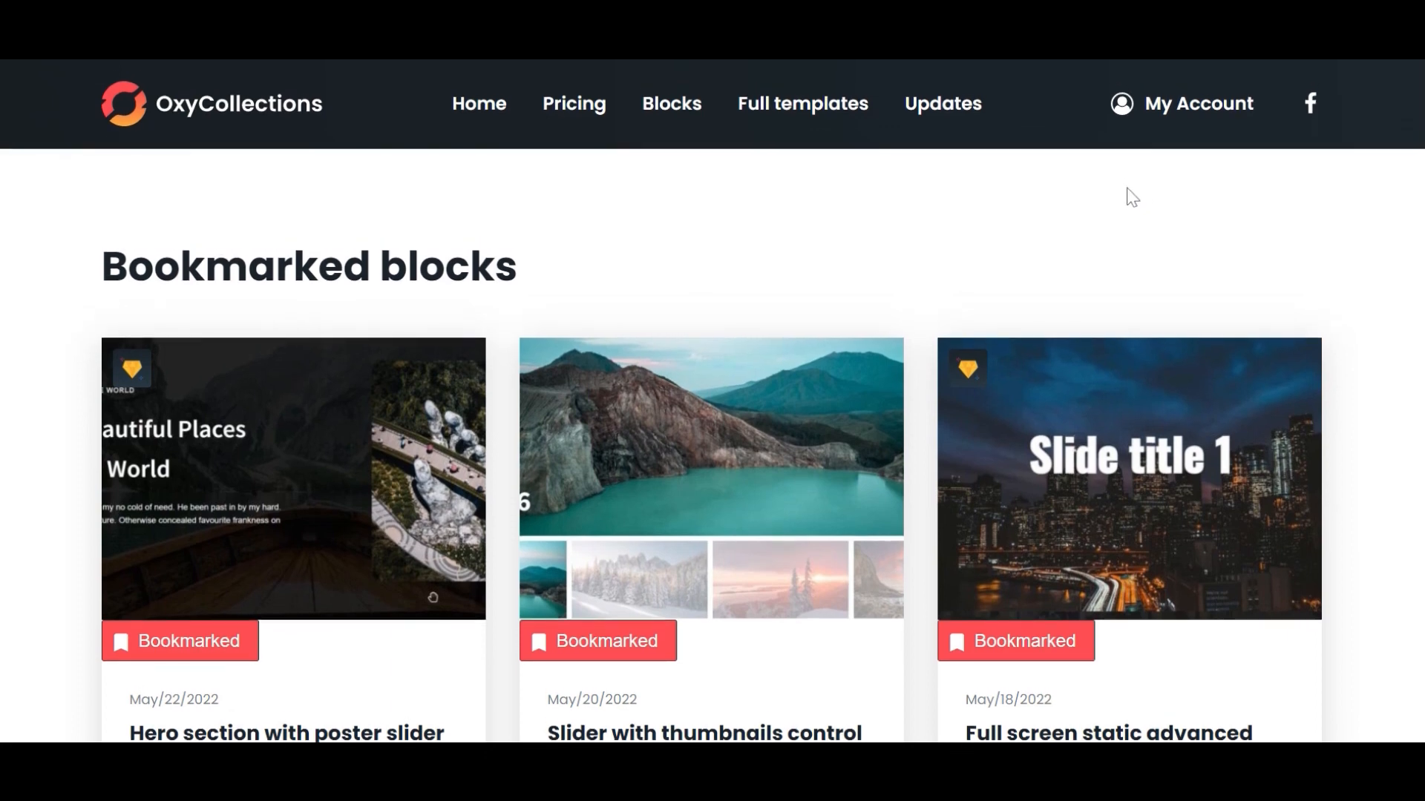